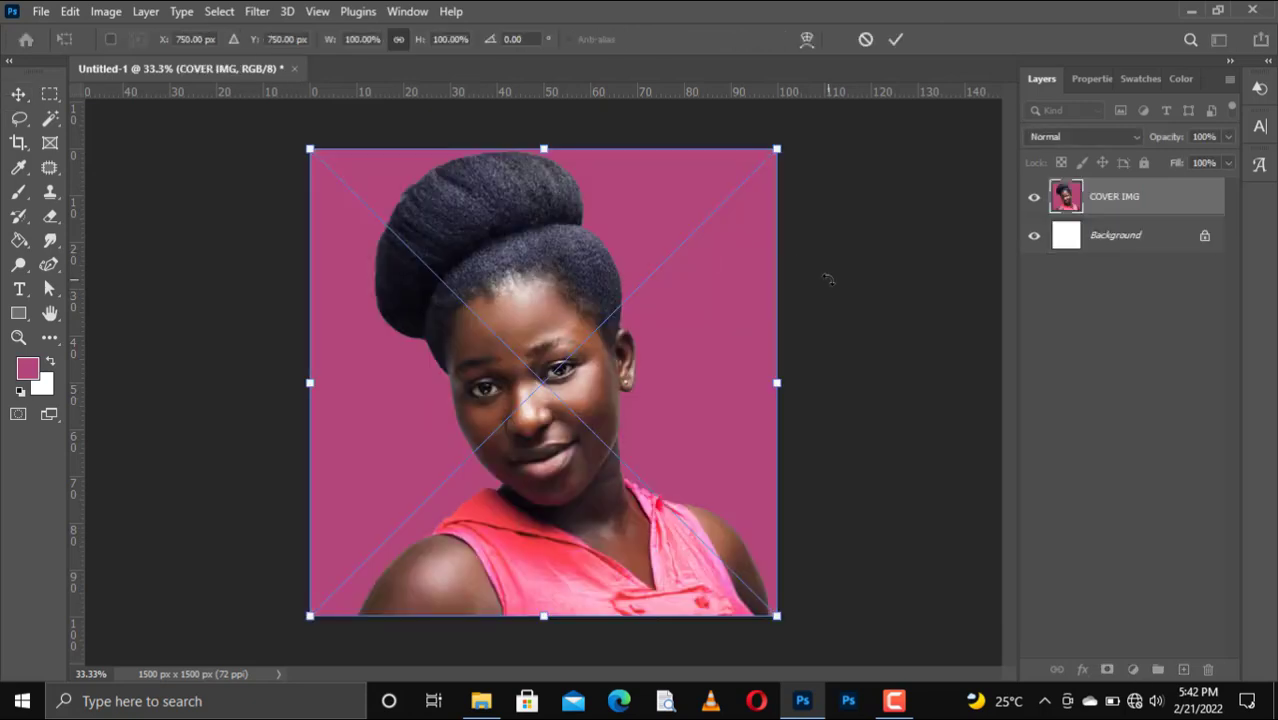
# Commit the placed portrait and draw a rectangle over the right half of the canvas.
pyautogui.press('Return')
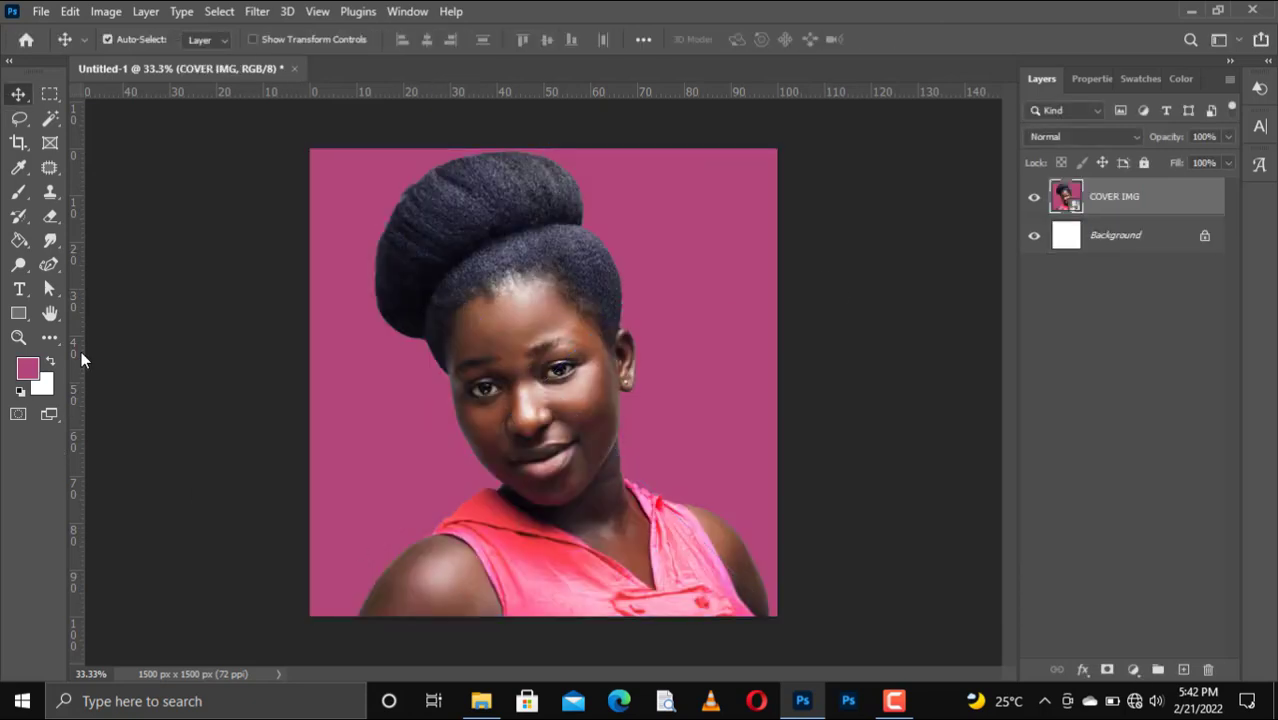
pyautogui.click(20, 315)
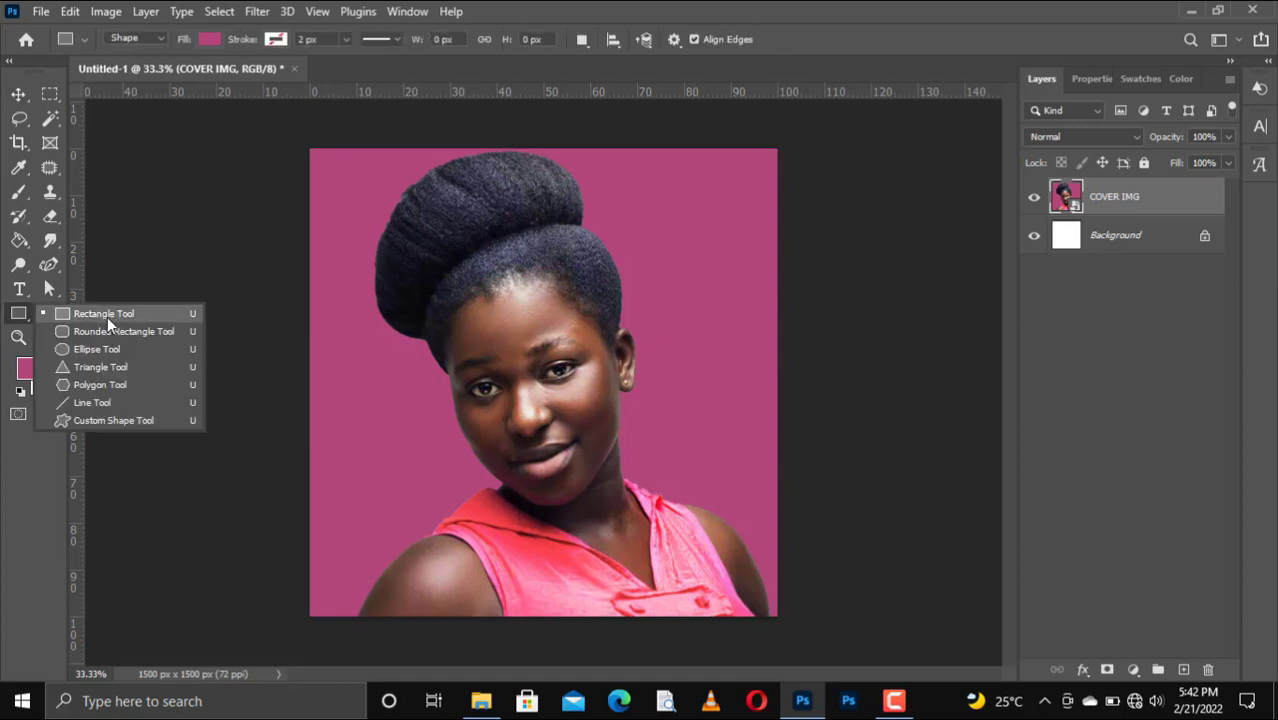
pyautogui.click(107, 315)
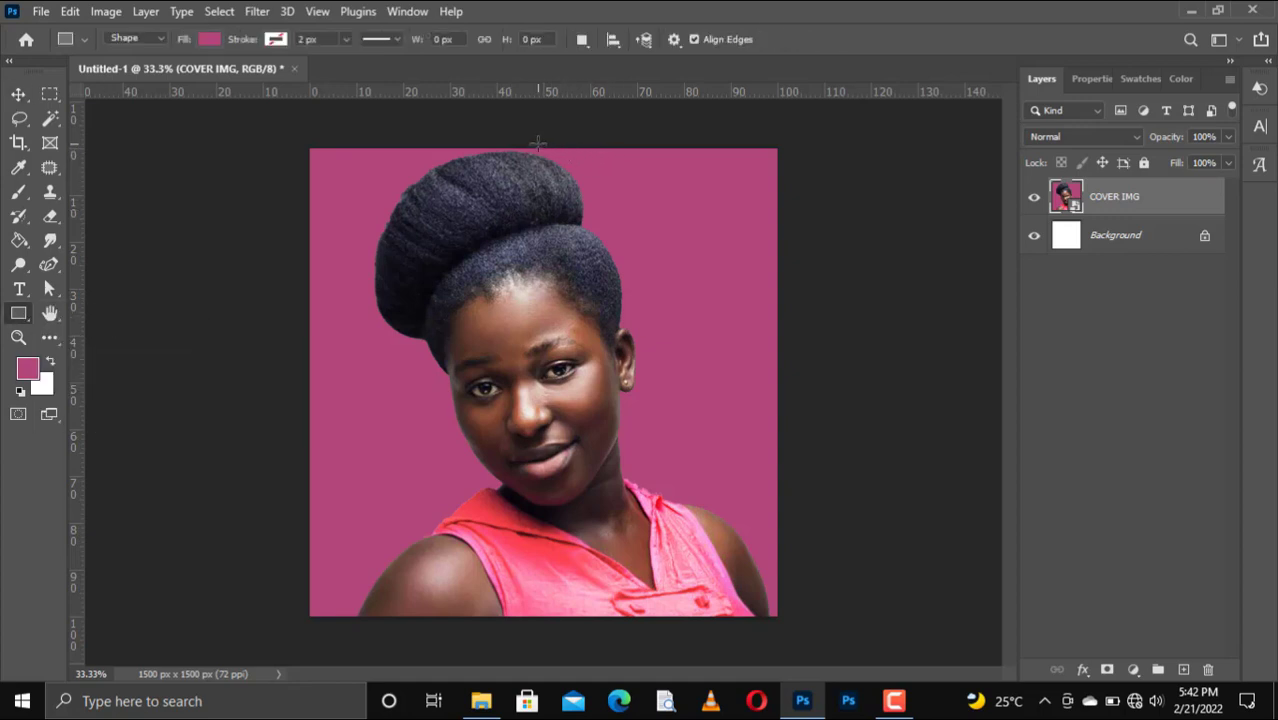
pyautogui.moveTo(542, 148); pyautogui.dragTo(776, 617)
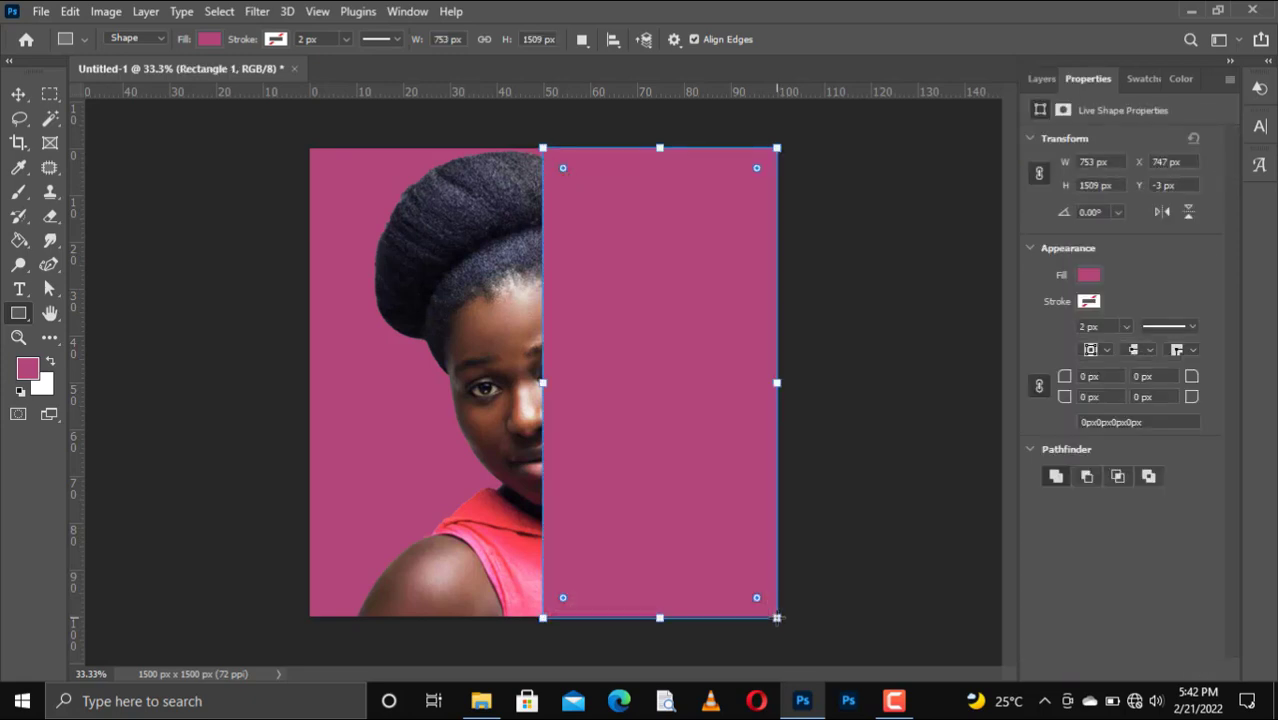
# Fill the rectangle with white and show the Layers panel.
pyautogui.click(209, 39)
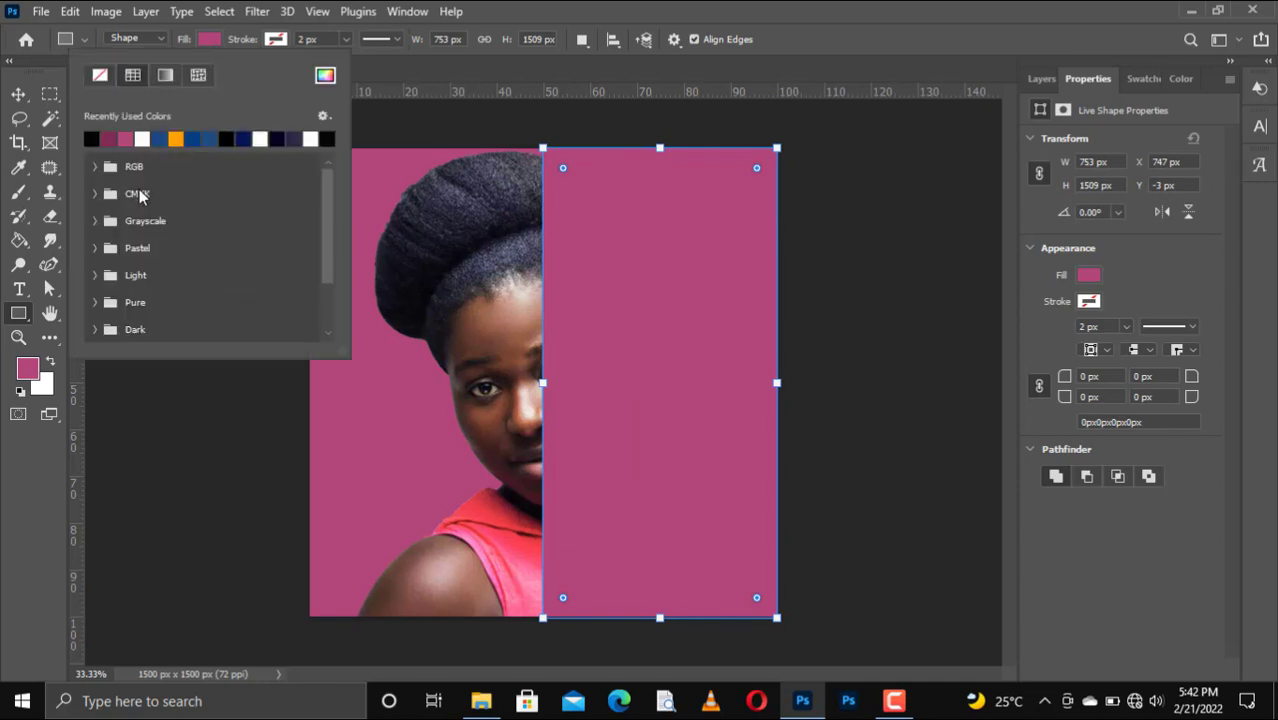
pyautogui.click(145, 137)
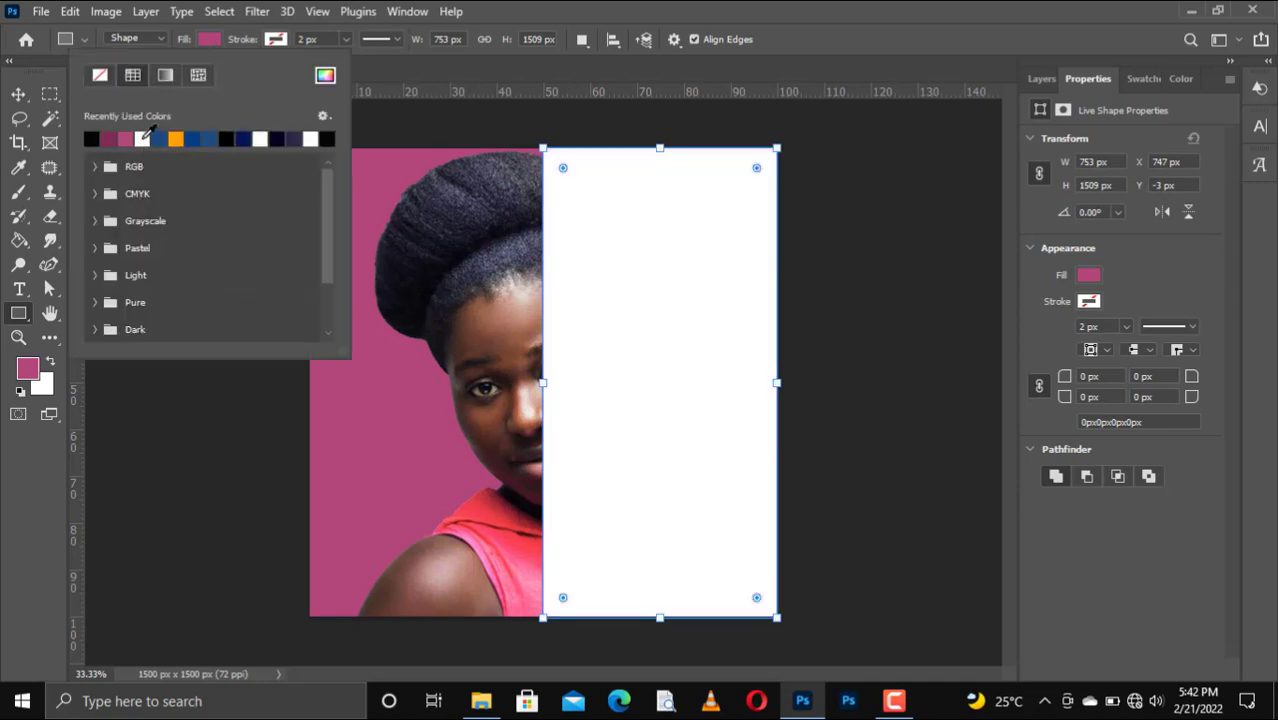
pyautogui.click(18, 94)
pyautogui.click(18, 94)
pyautogui.click(816, 295)
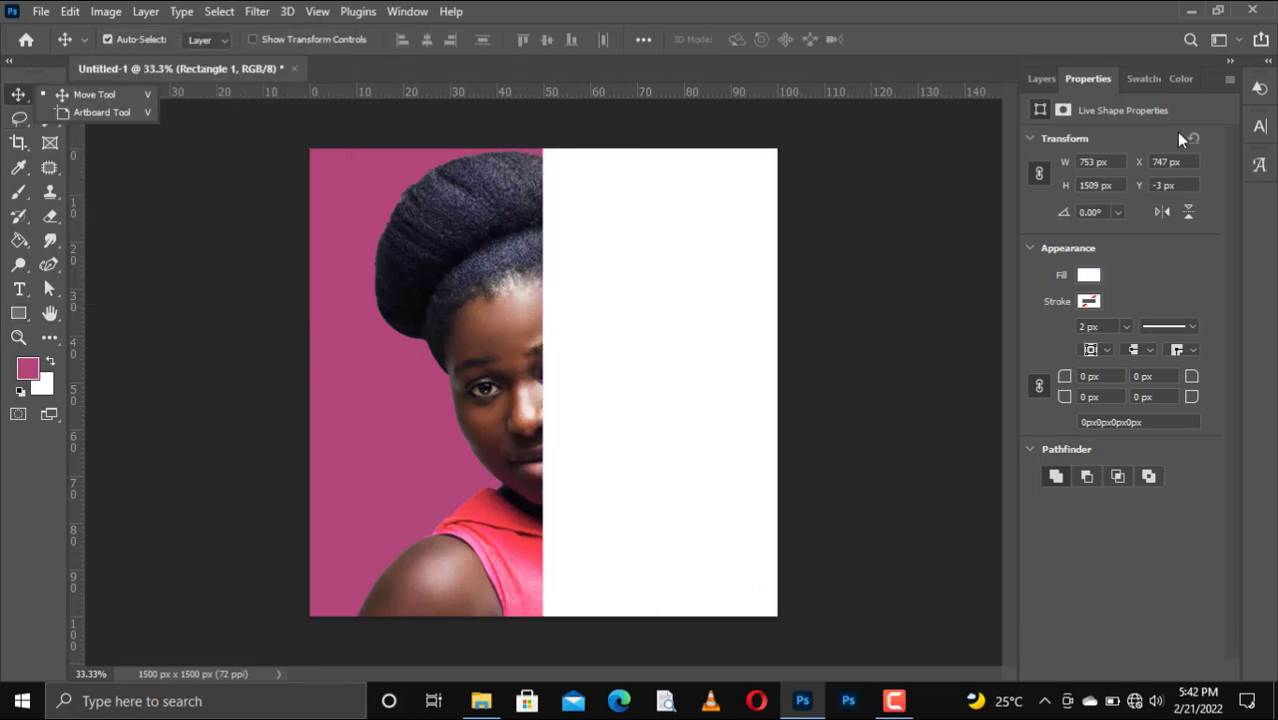
pyautogui.click(1038, 79)
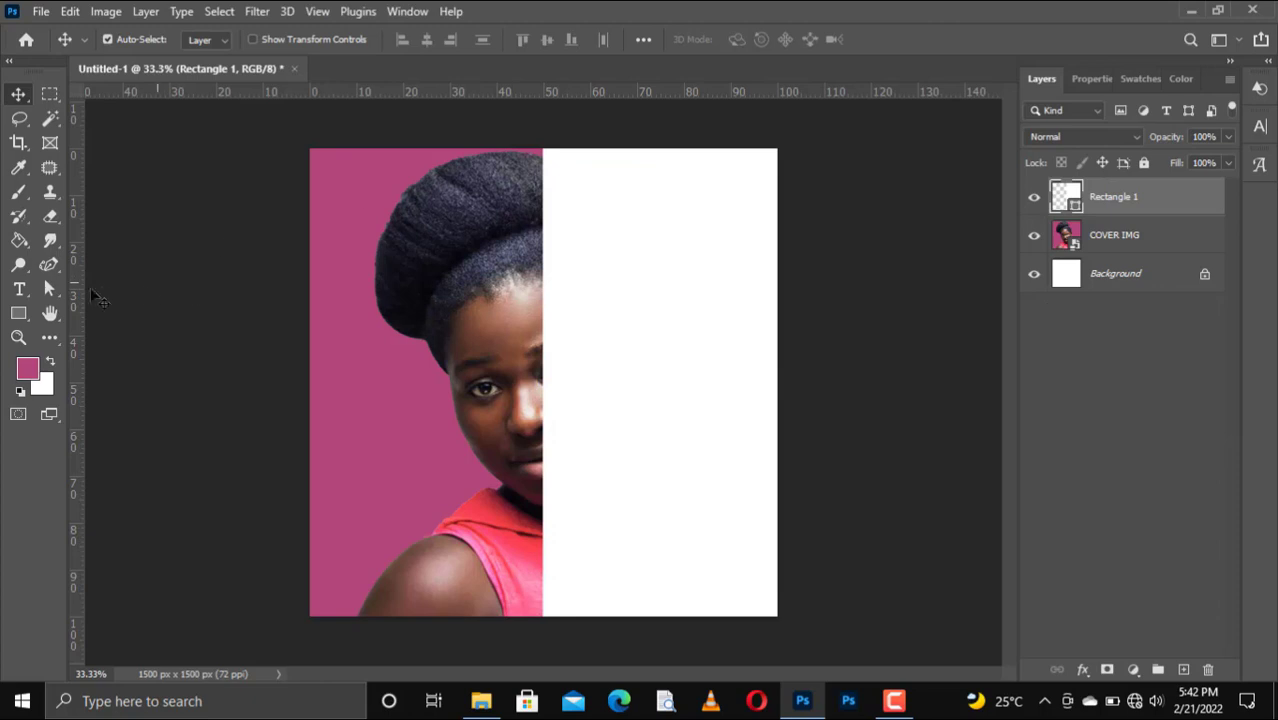
# Type WORK, SMART, ACHIEVE, GREAT as four stacked lines over the hair, then select them.
pyautogui.click(20, 291)
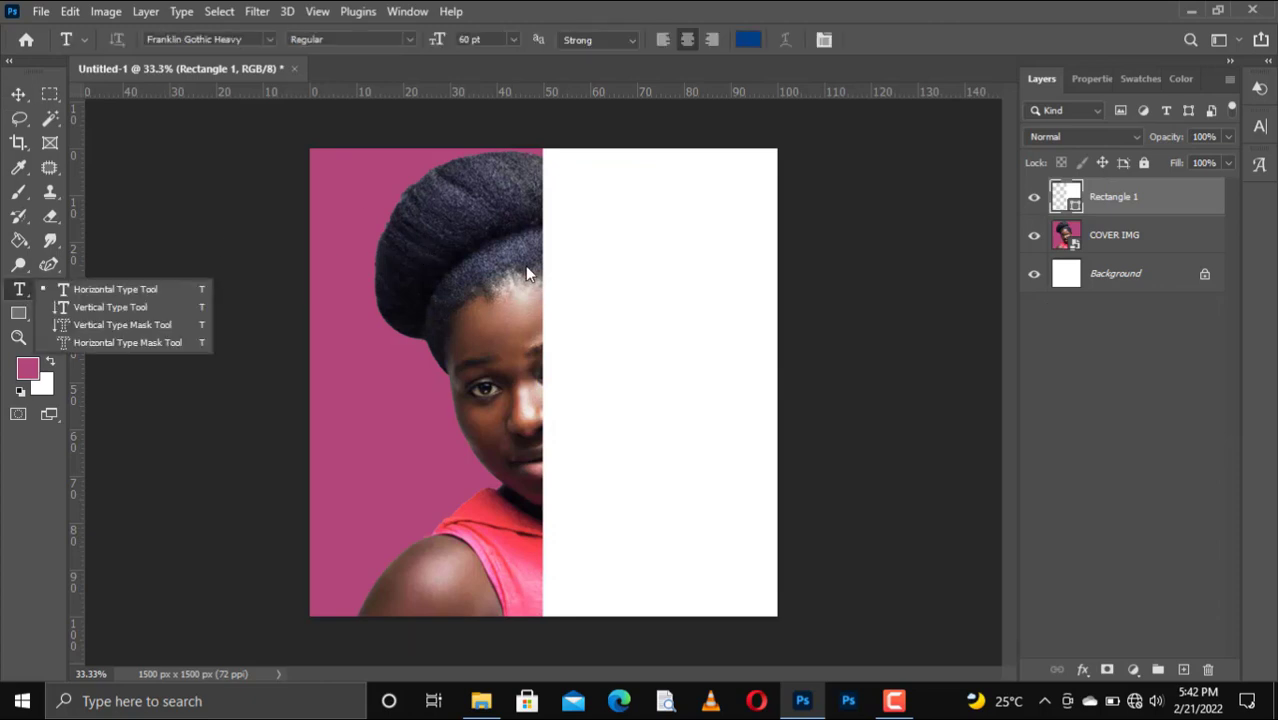
pyautogui.click(423, 237)
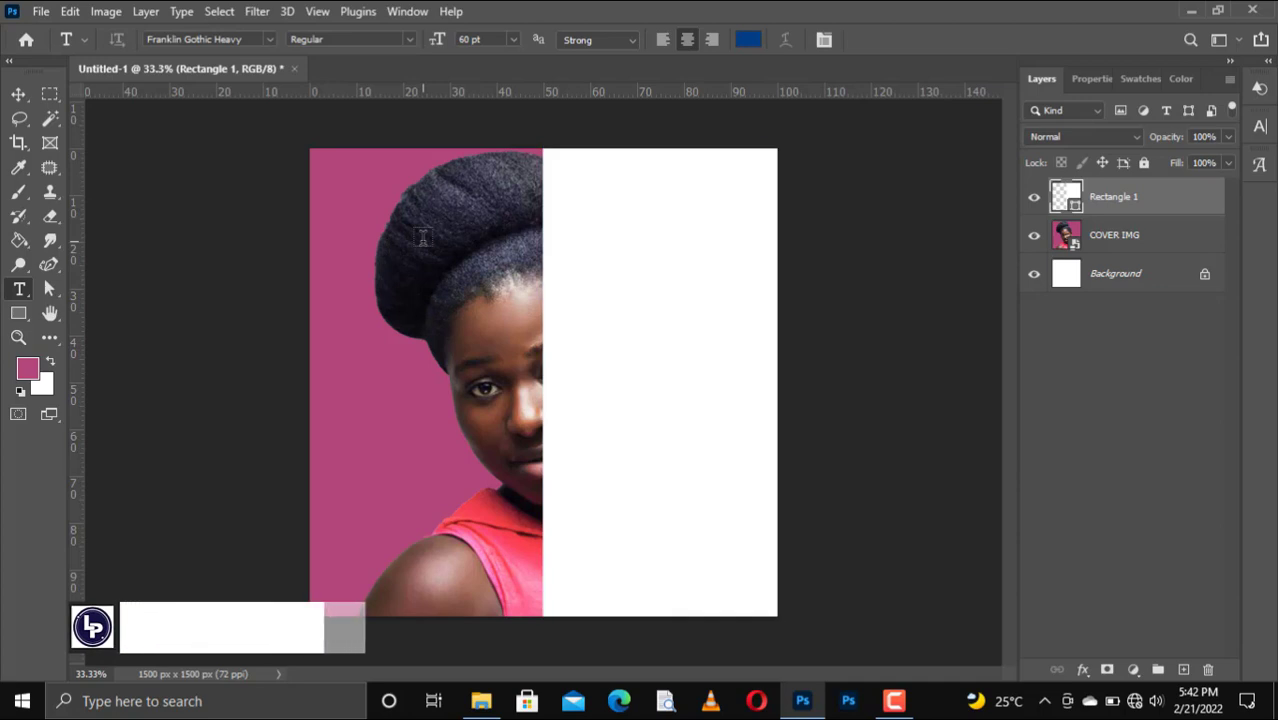
pyautogui.click(423, 237)
pyautogui.click(423, 237)
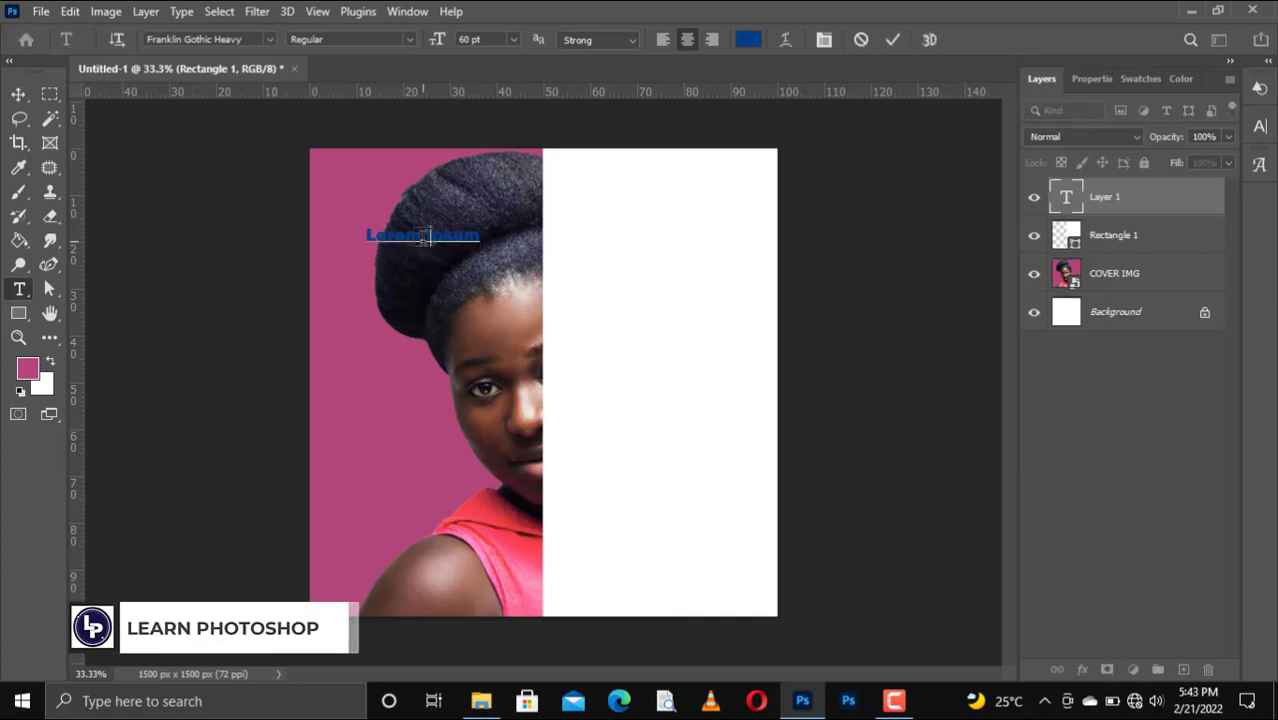
pyautogui.write('WOM')
pyautogui.write('SMART')
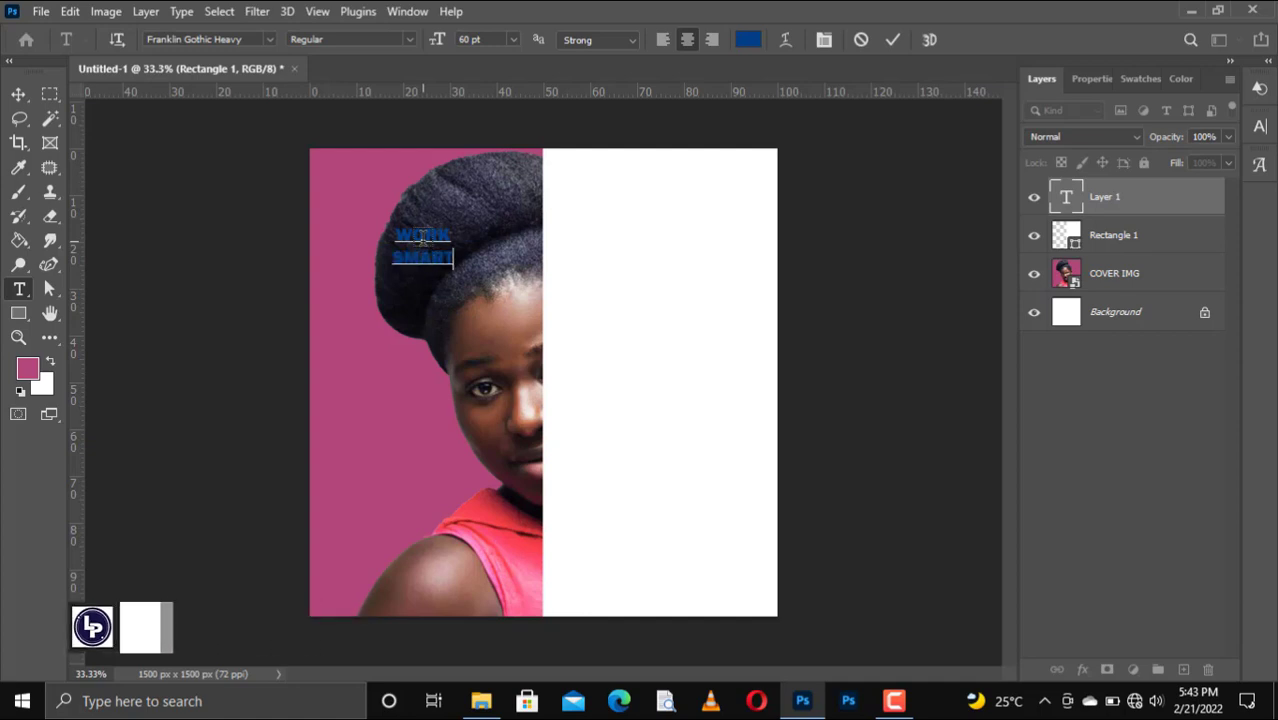
pyautogui.press('Return')
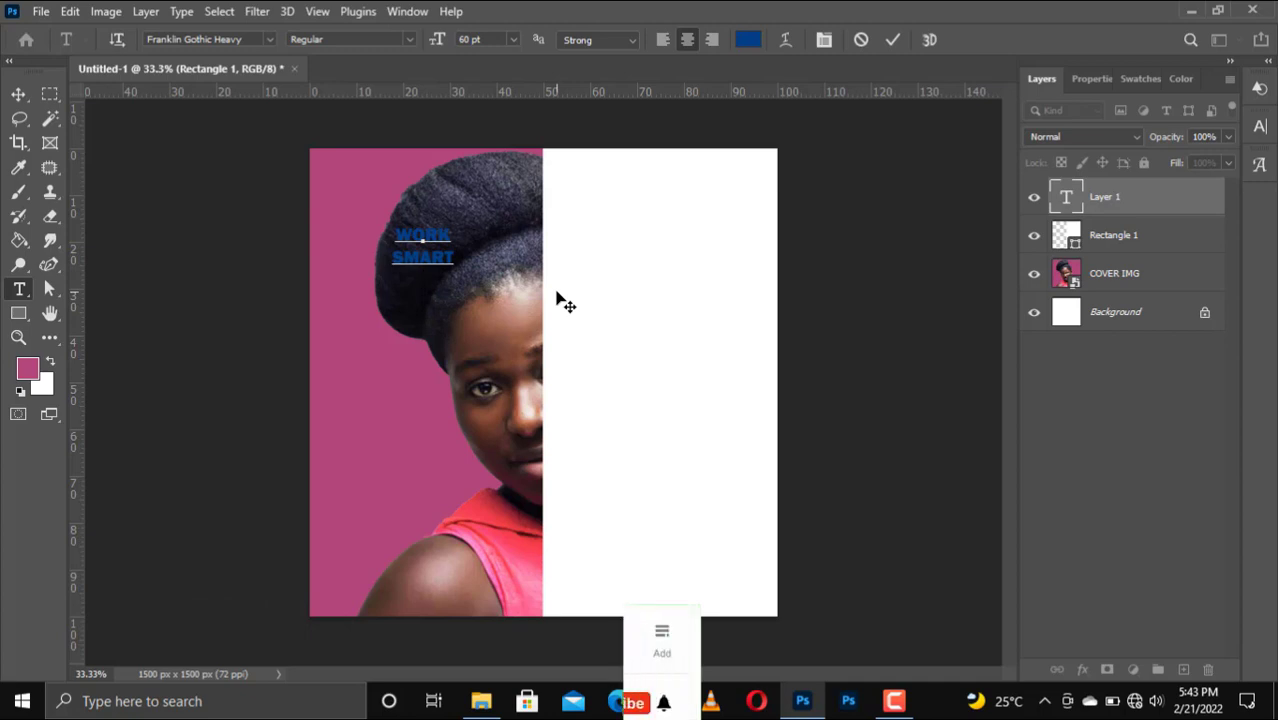
pyautogui.write('A')
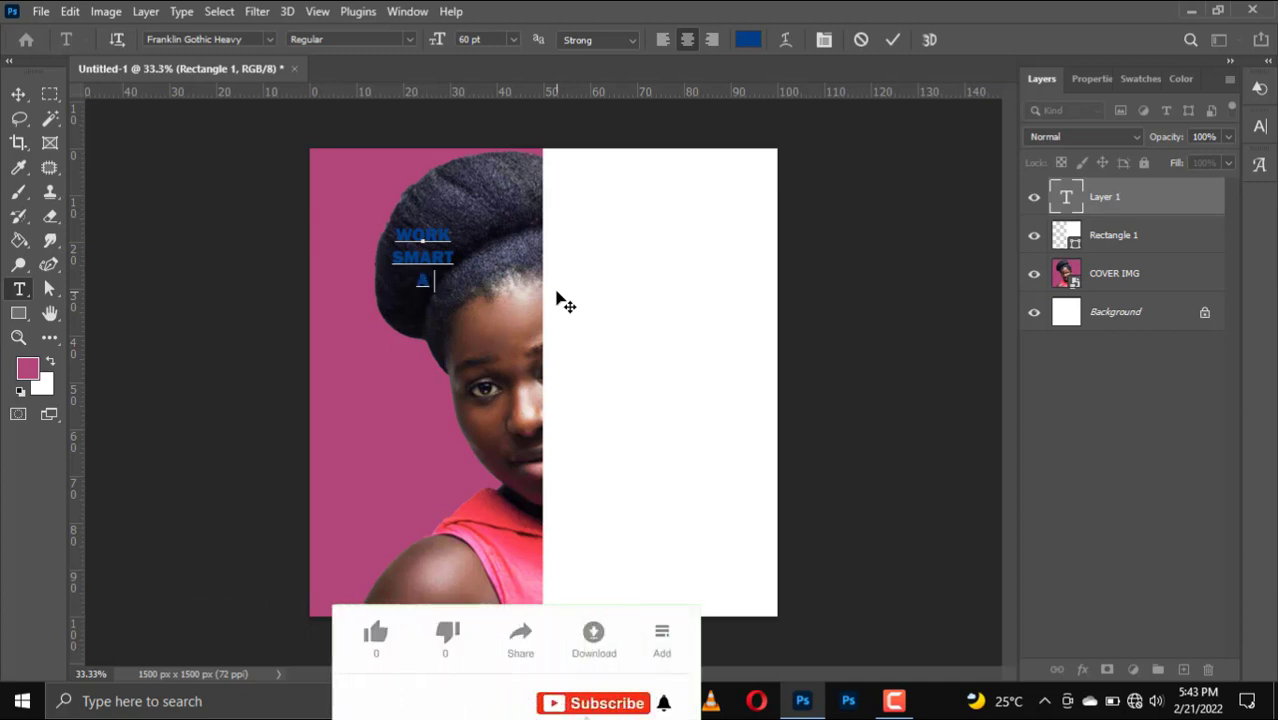
pyautogui.write('CHIE')
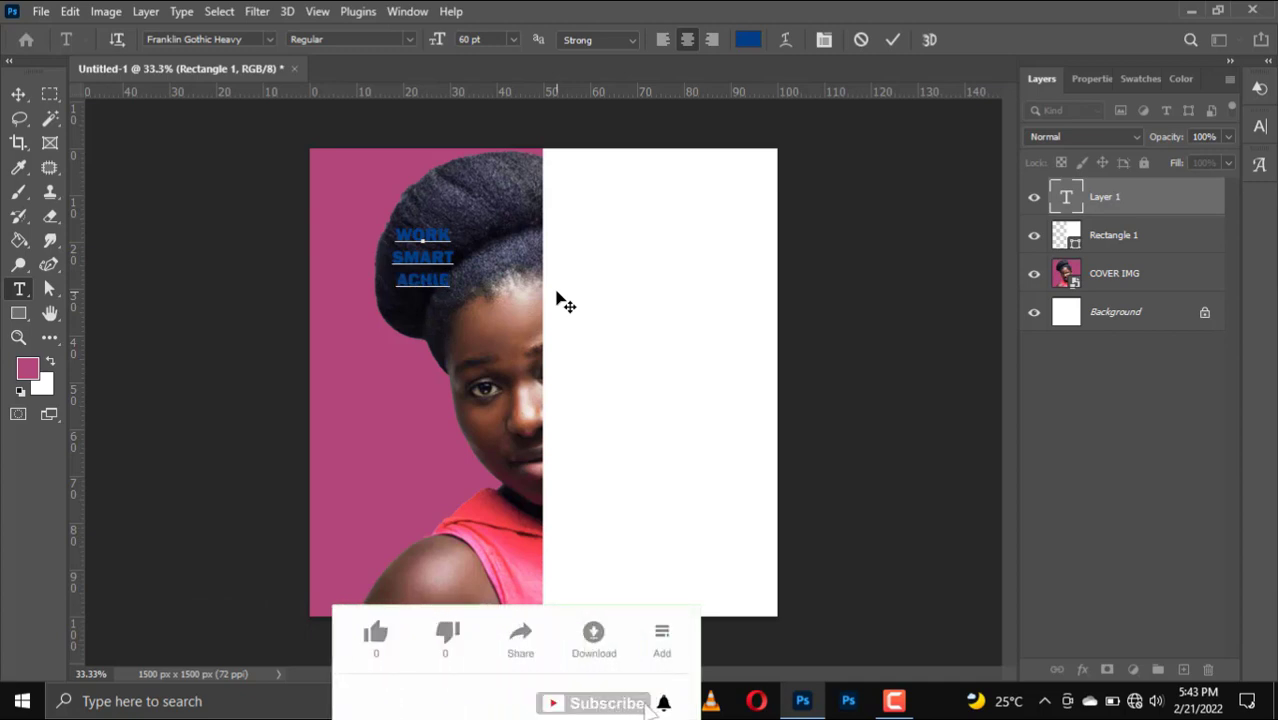
pyautogui.write('VE')
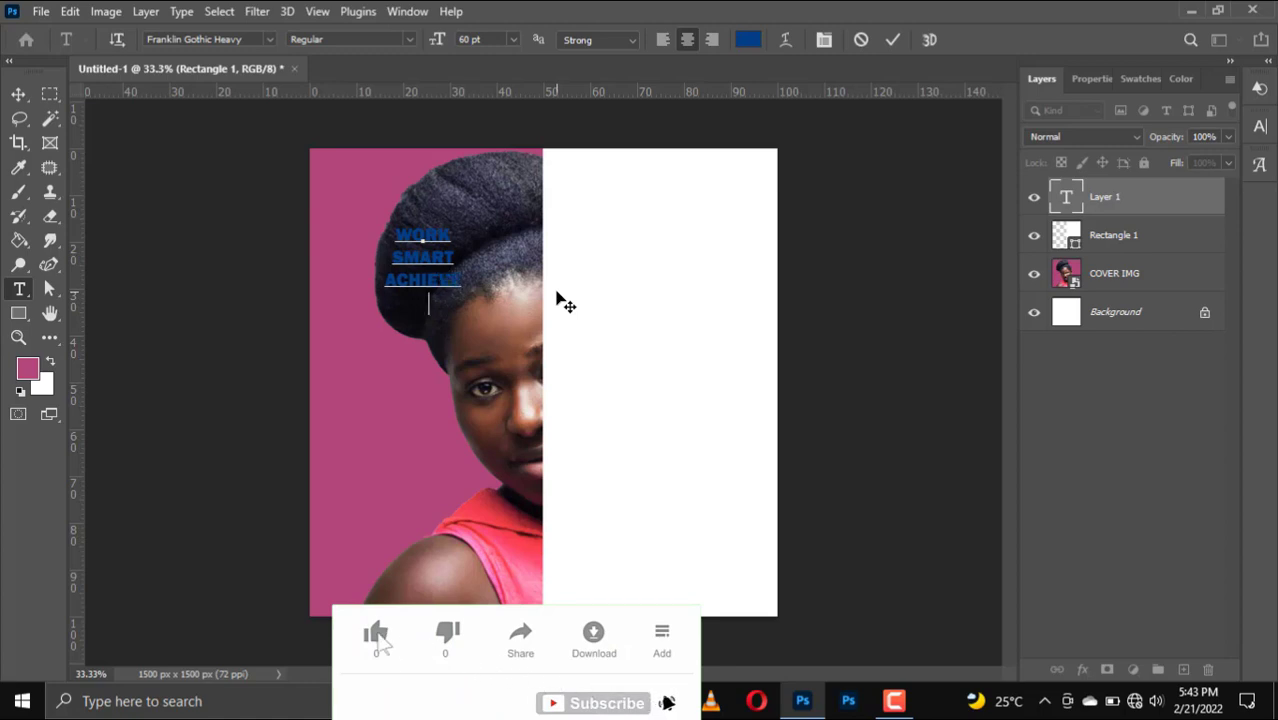
pyautogui.press('Return')
pyautogui.write('GREAT')
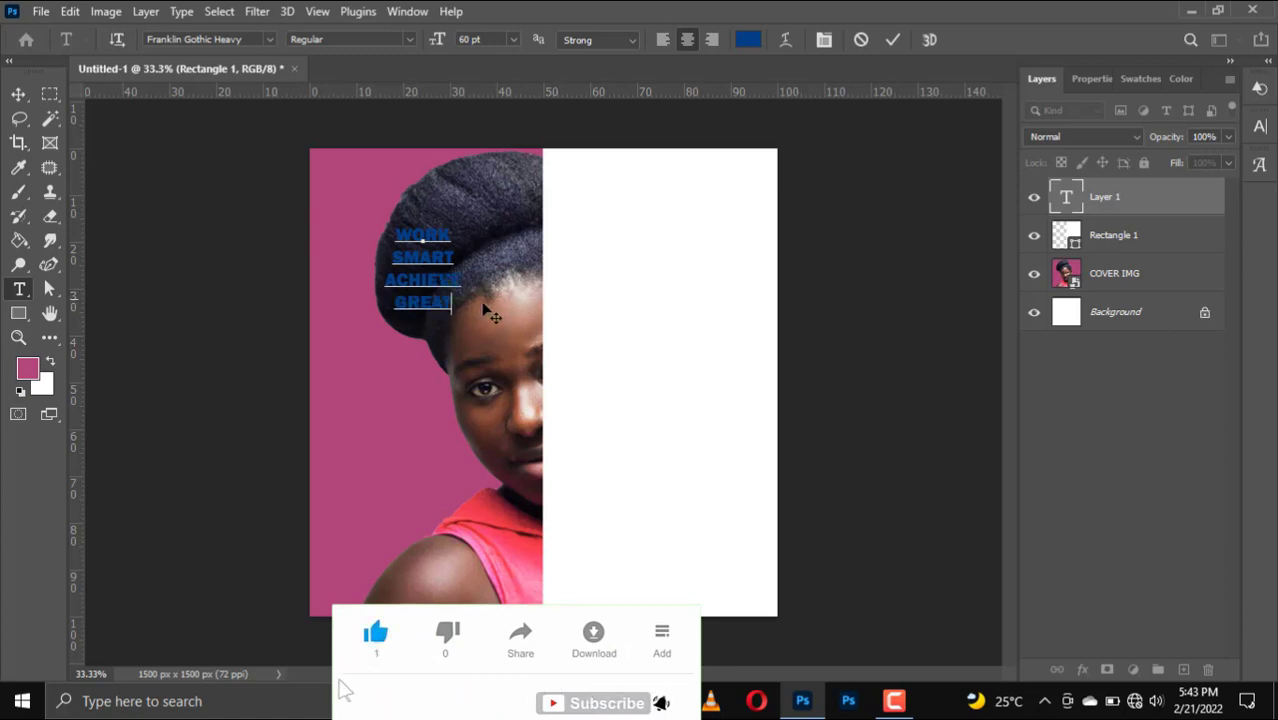
pyautogui.moveTo(455, 301); pyautogui.dragTo(390, 221)
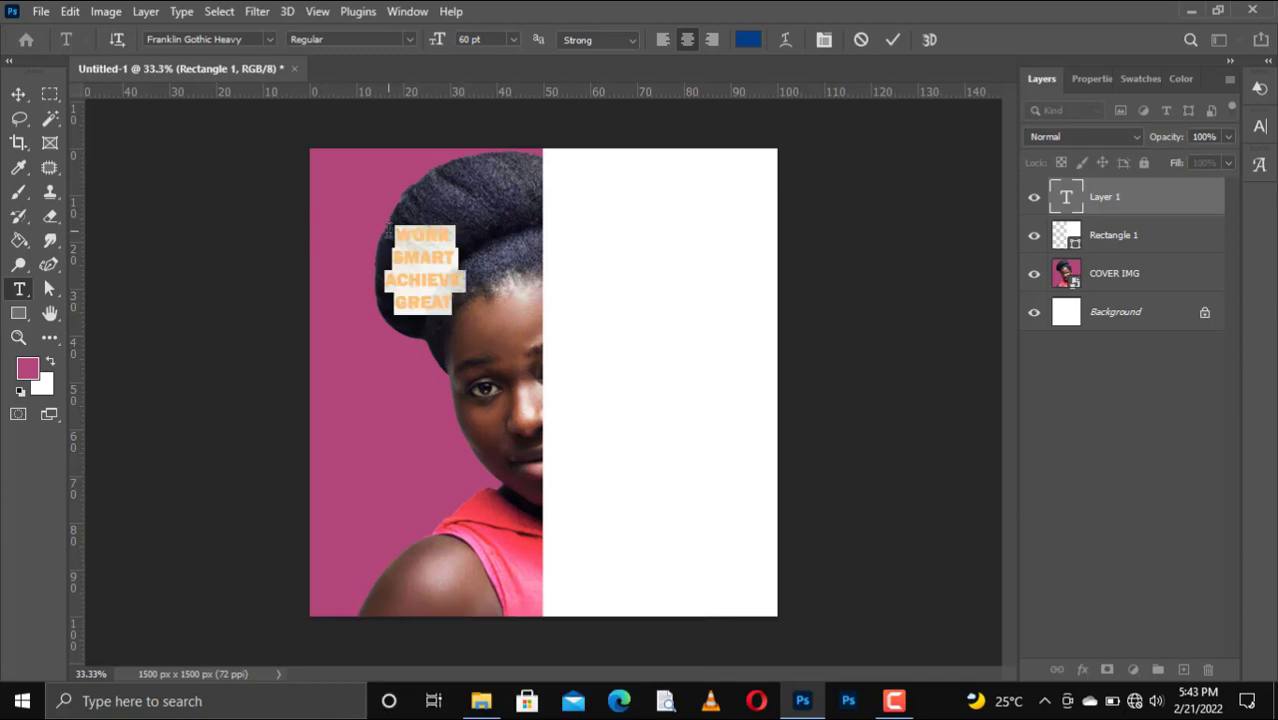
# Left-align the text, set leading to 56 pt and size to 72 pt, and commit.
pyautogui.click(661, 40)
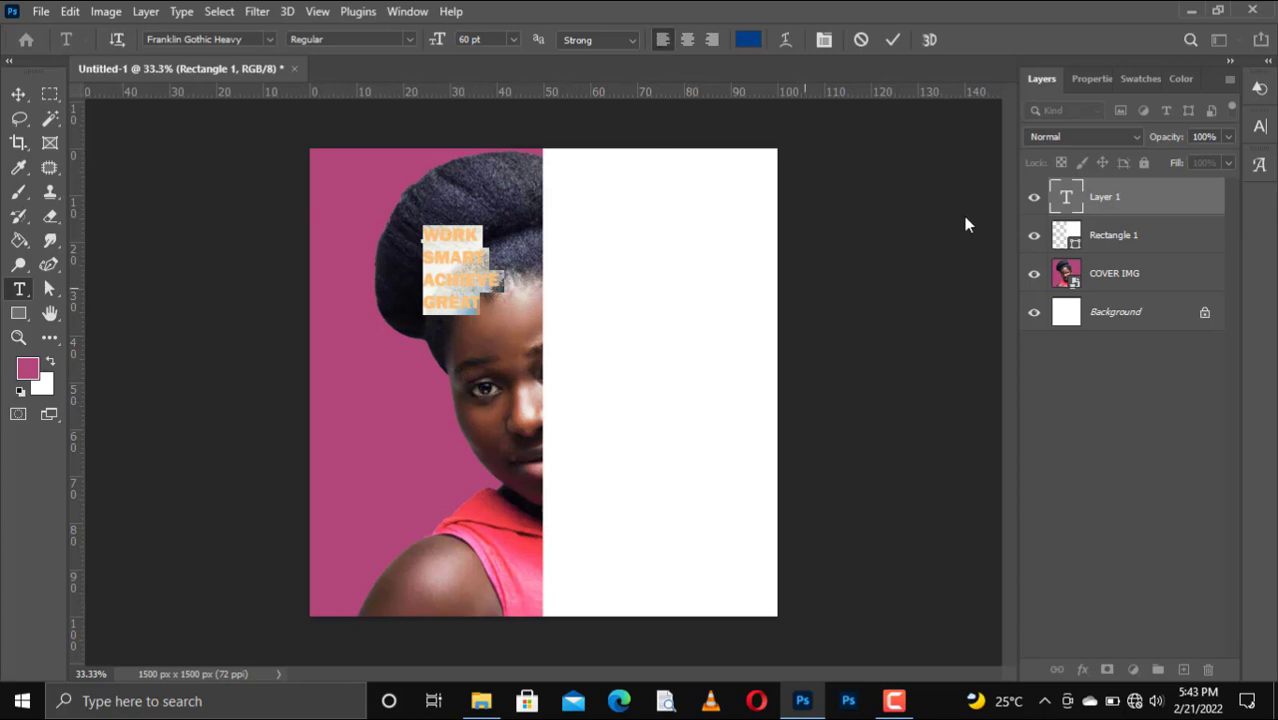
pyautogui.click(1106, 78)
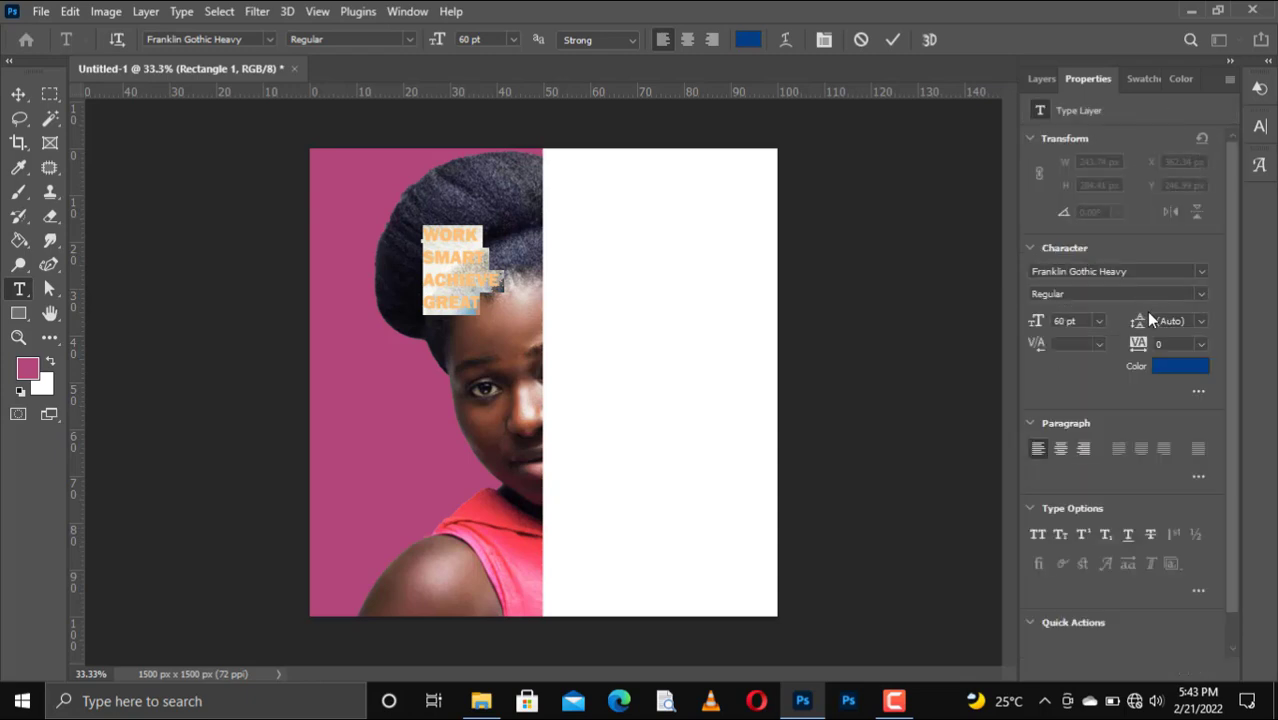
pyautogui.moveTo(1142, 321); pyautogui.dragTo(1138, 328)
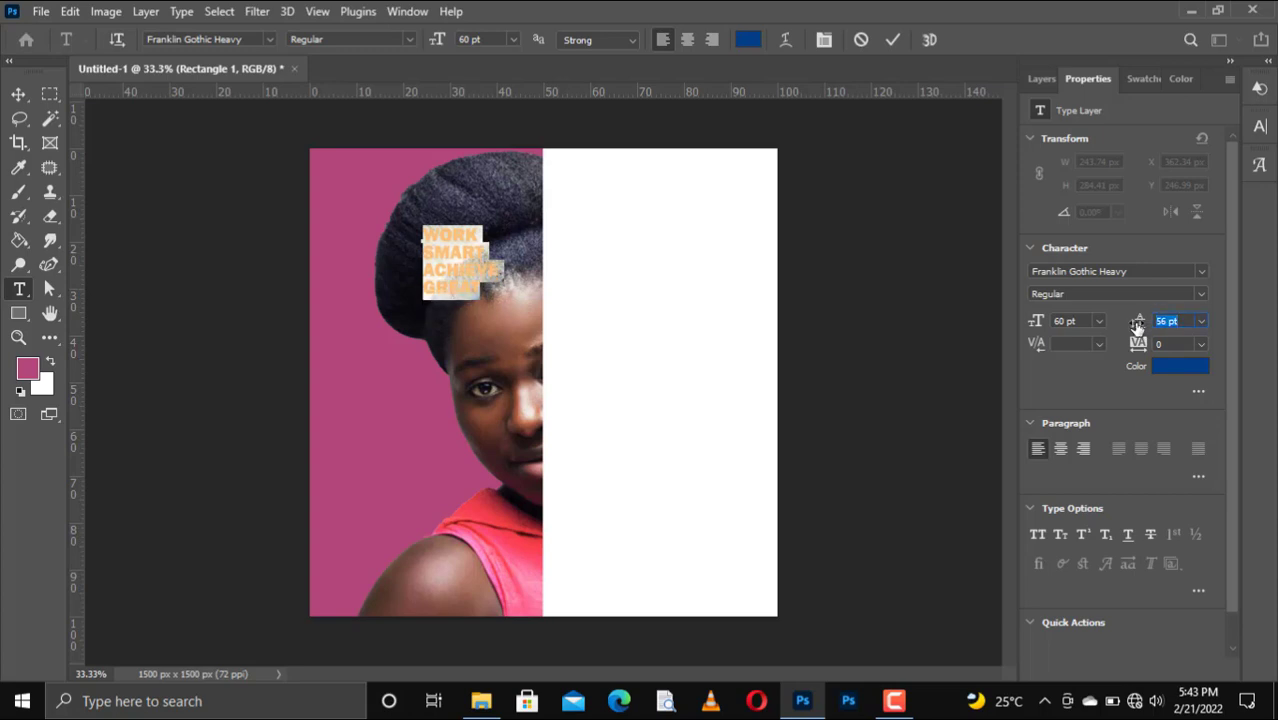
pyautogui.click(517, 39)
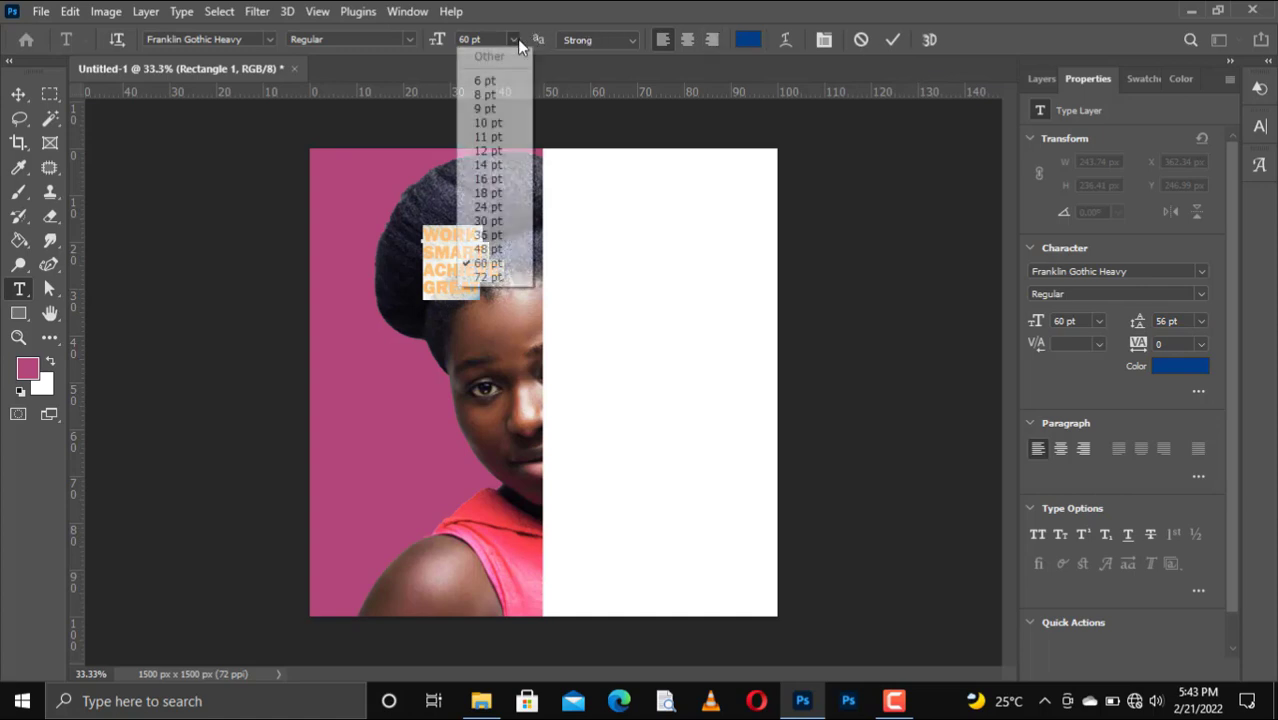
pyautogui.click(488, 277)
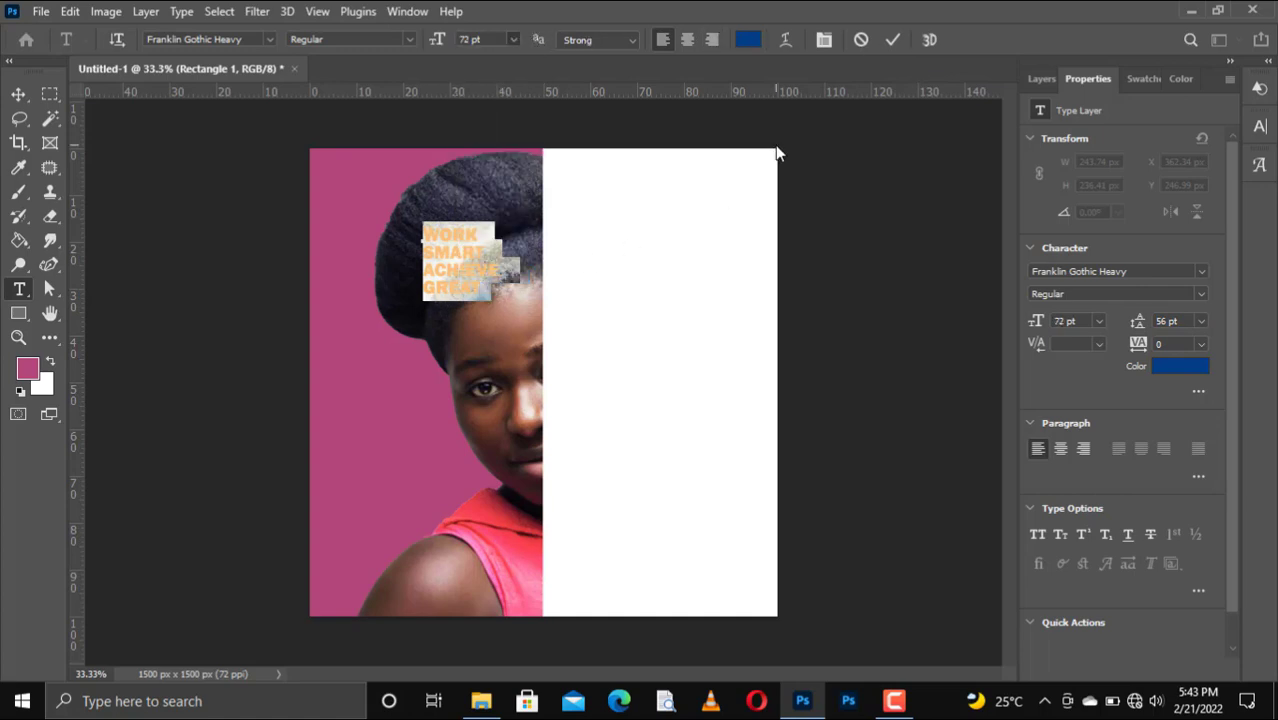
pyautogui.click(892, 40)
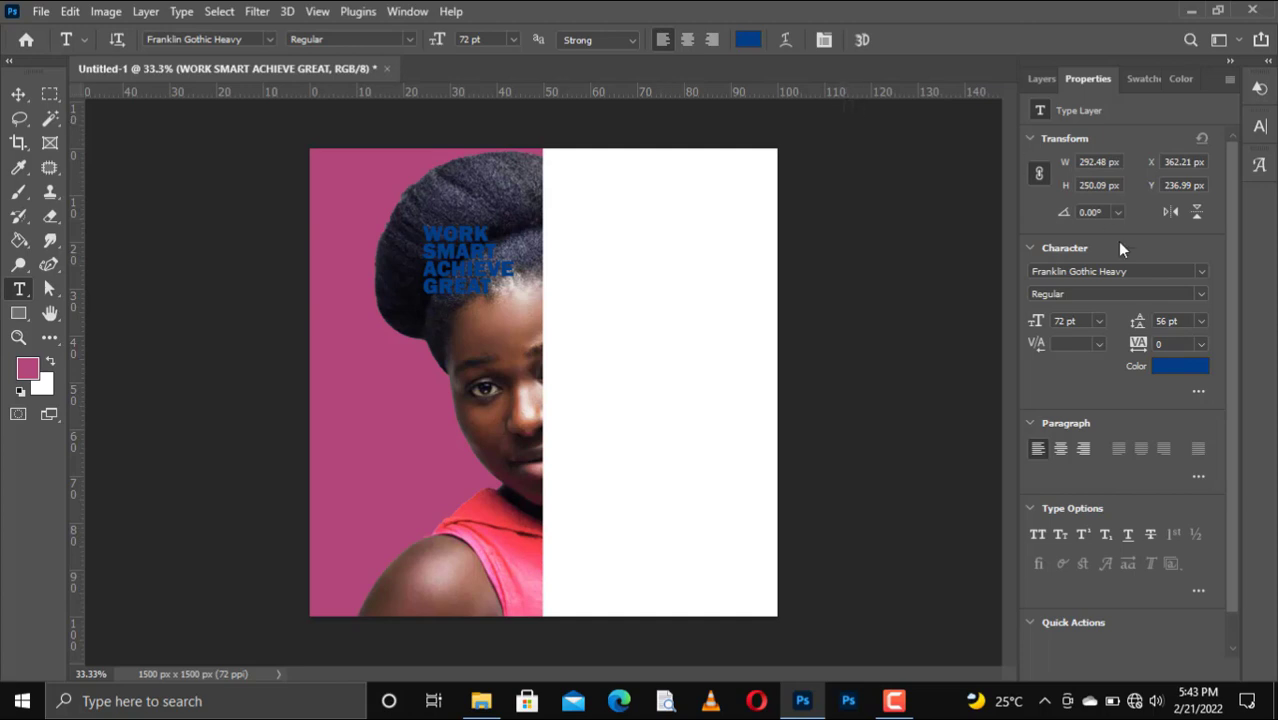
# Make black the foreground colour and scale the text block up to about 274%.
pyautogui.click(1136, 80)
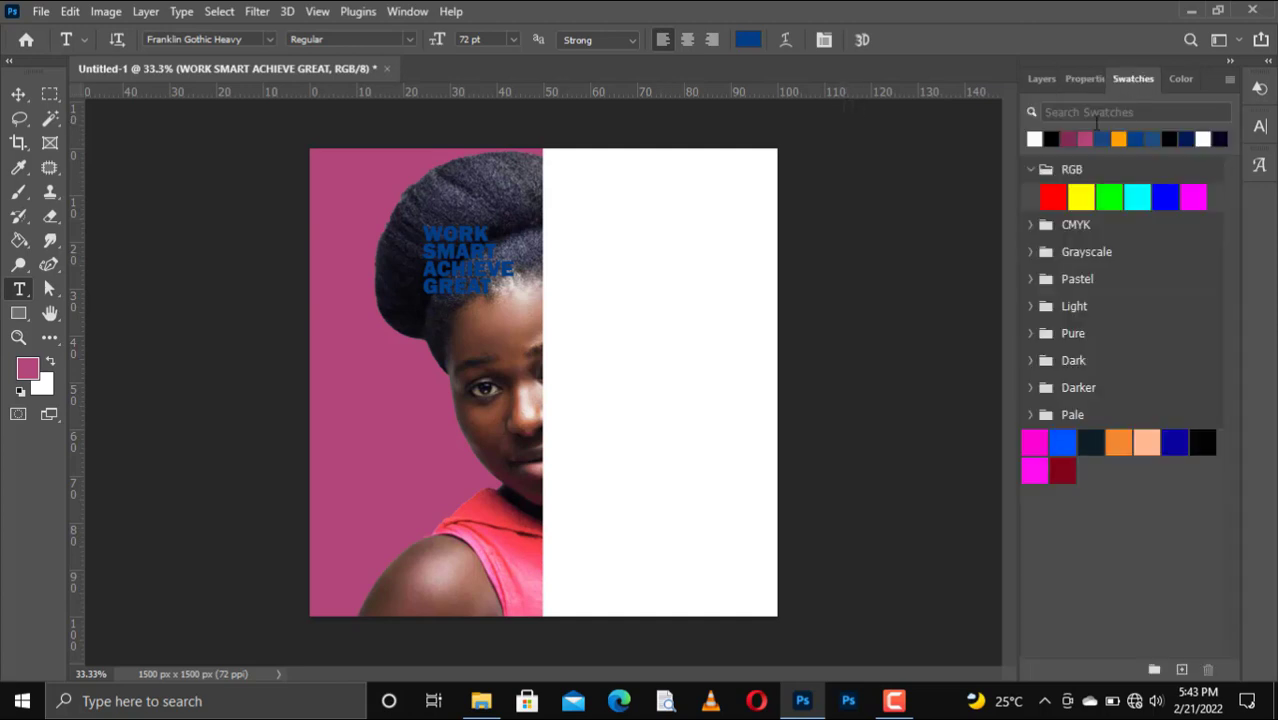
pyautogui.click(1052, 136)
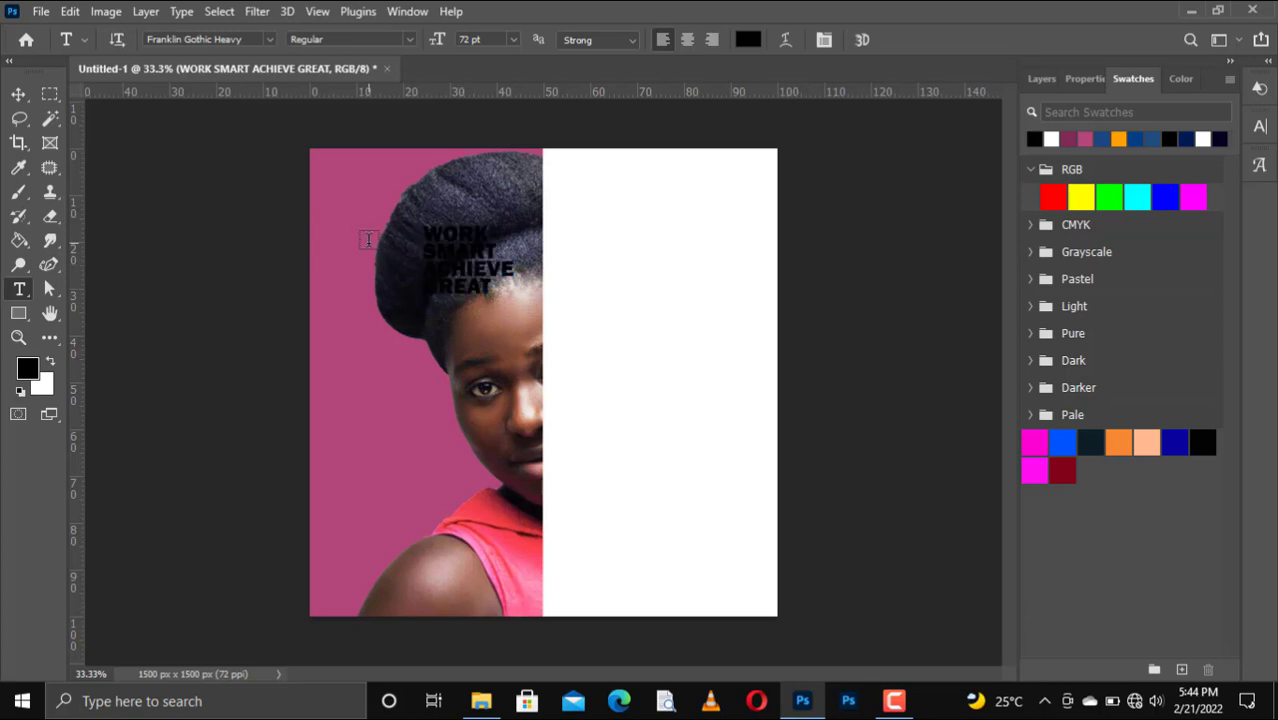
pyautogui.hotkey('ctrl', 't')
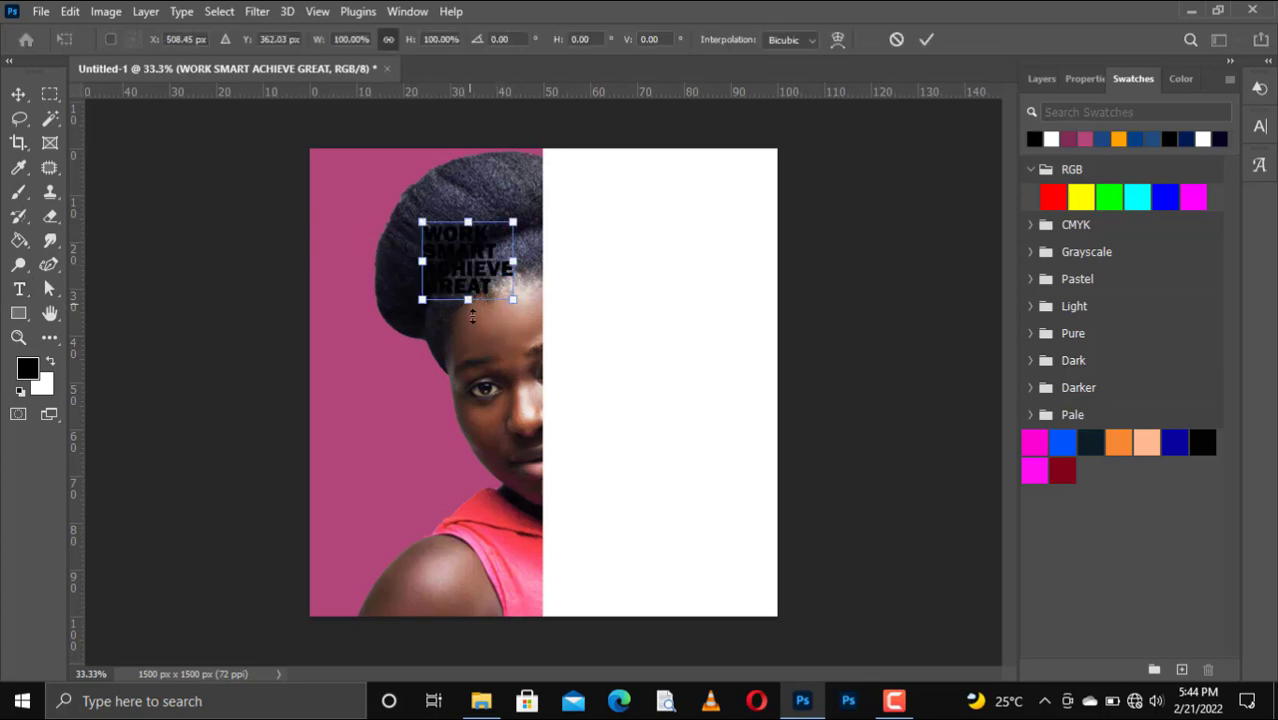
pyautogui.moveTo(472, 316); pyautogui.dragTo(501, 437)
pyautogui.press('Return')
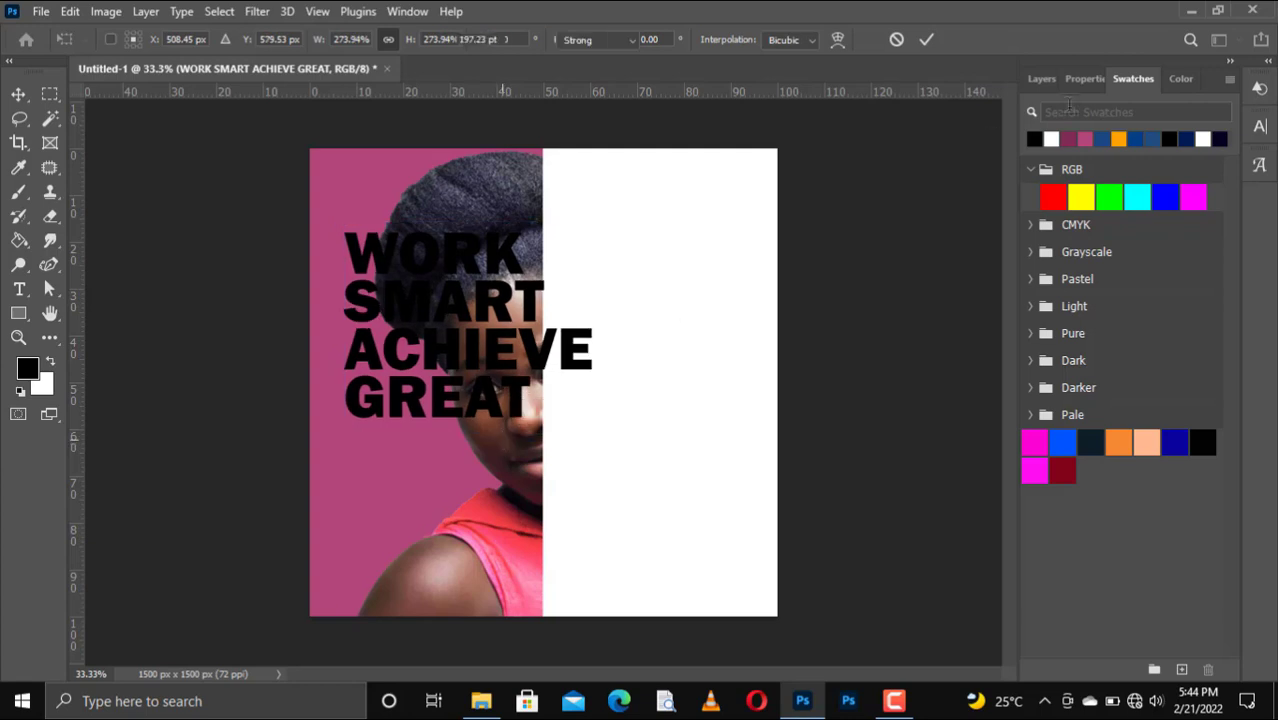
# Set the text's line spacing to Auto.
pyautogui.click(1077, 85)
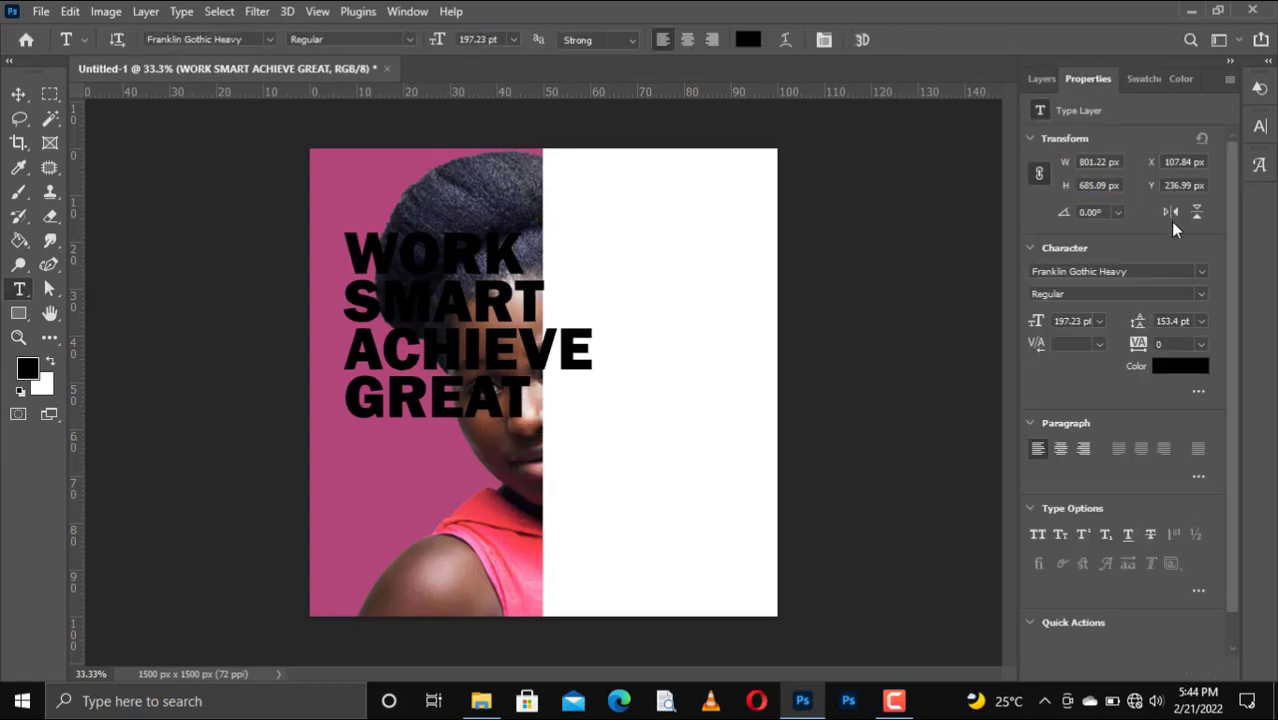
pyautogui.click(1200, 322)
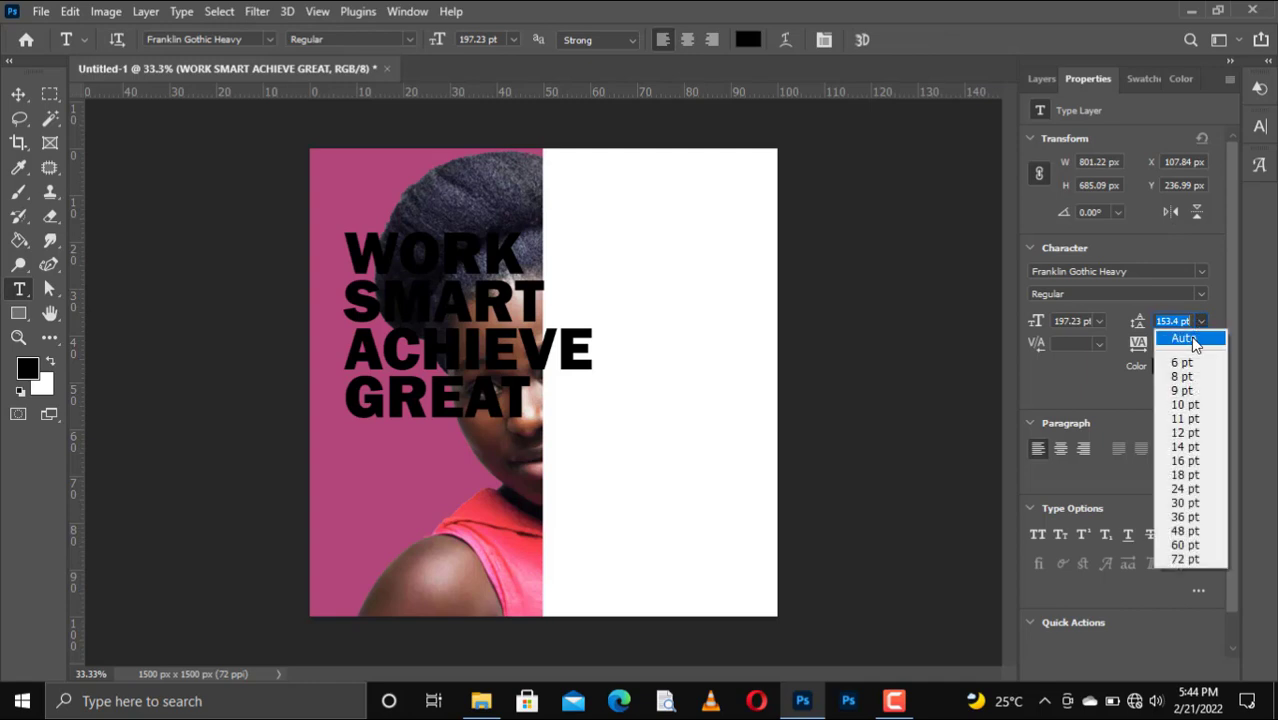
pyautogui.click(1186, 340)
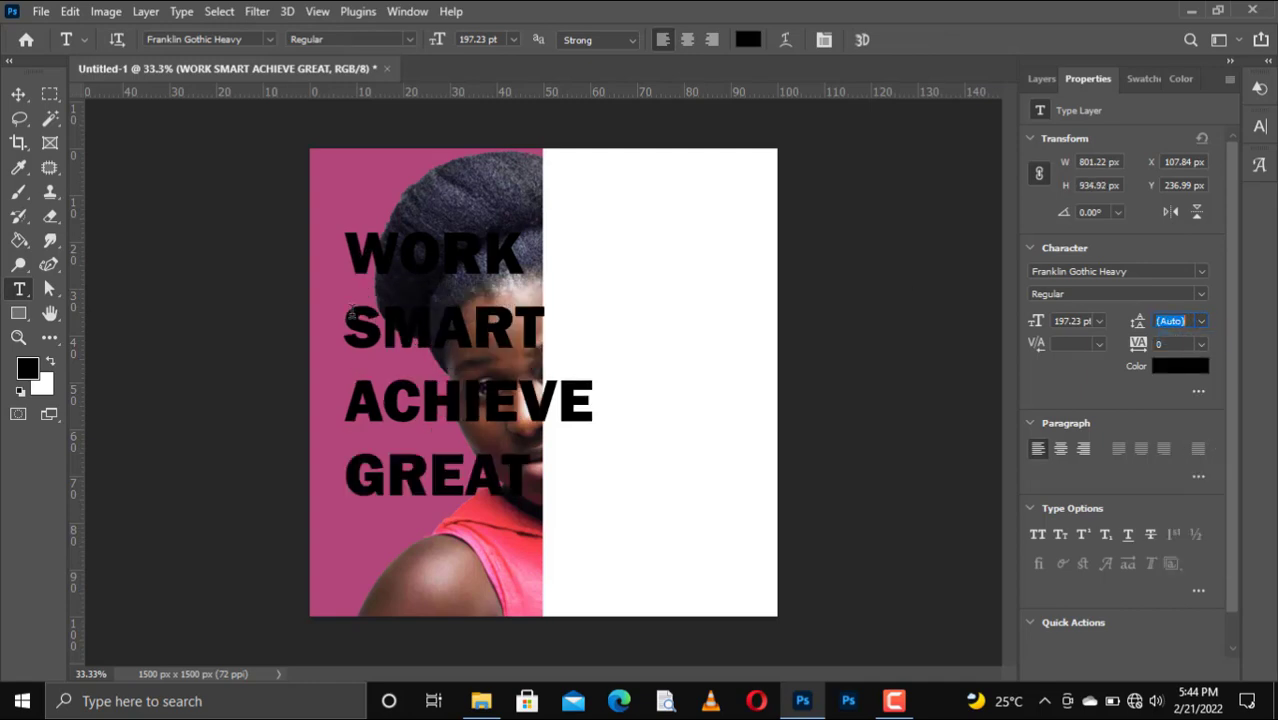
pyautogui.write('V')
pyautogui.click(18, 94)
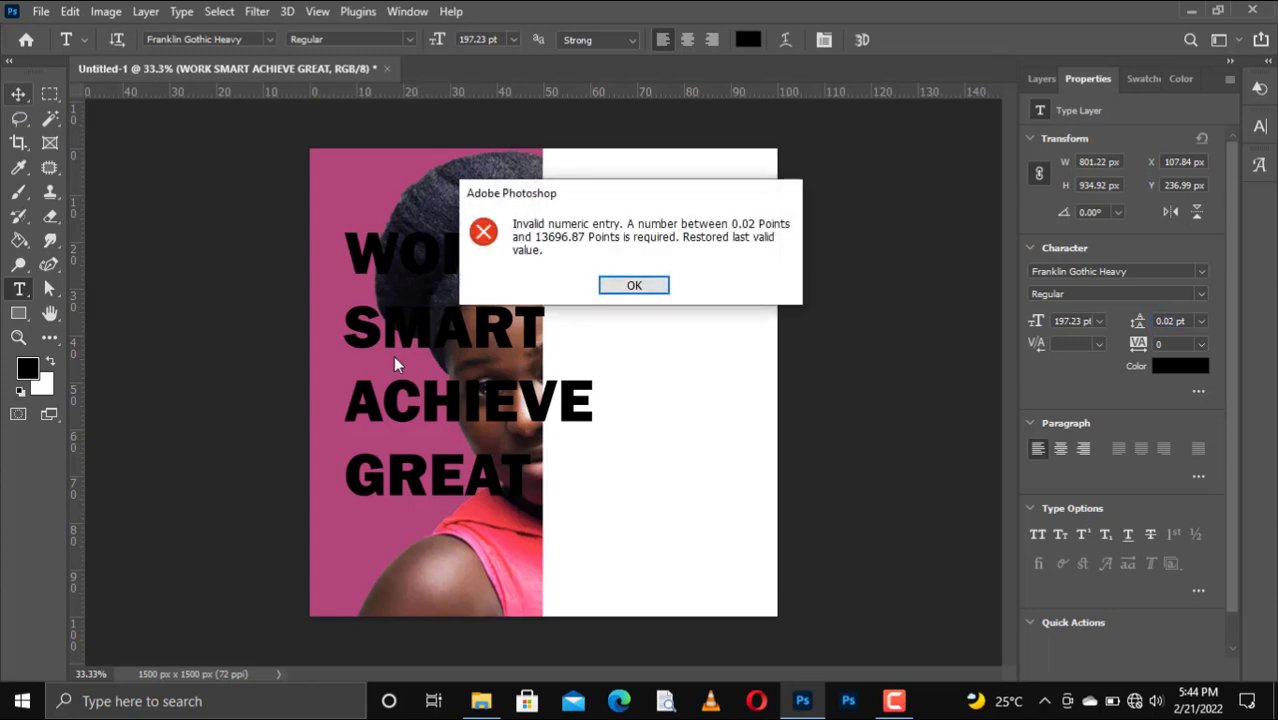
pyautogui.click(645, 288)
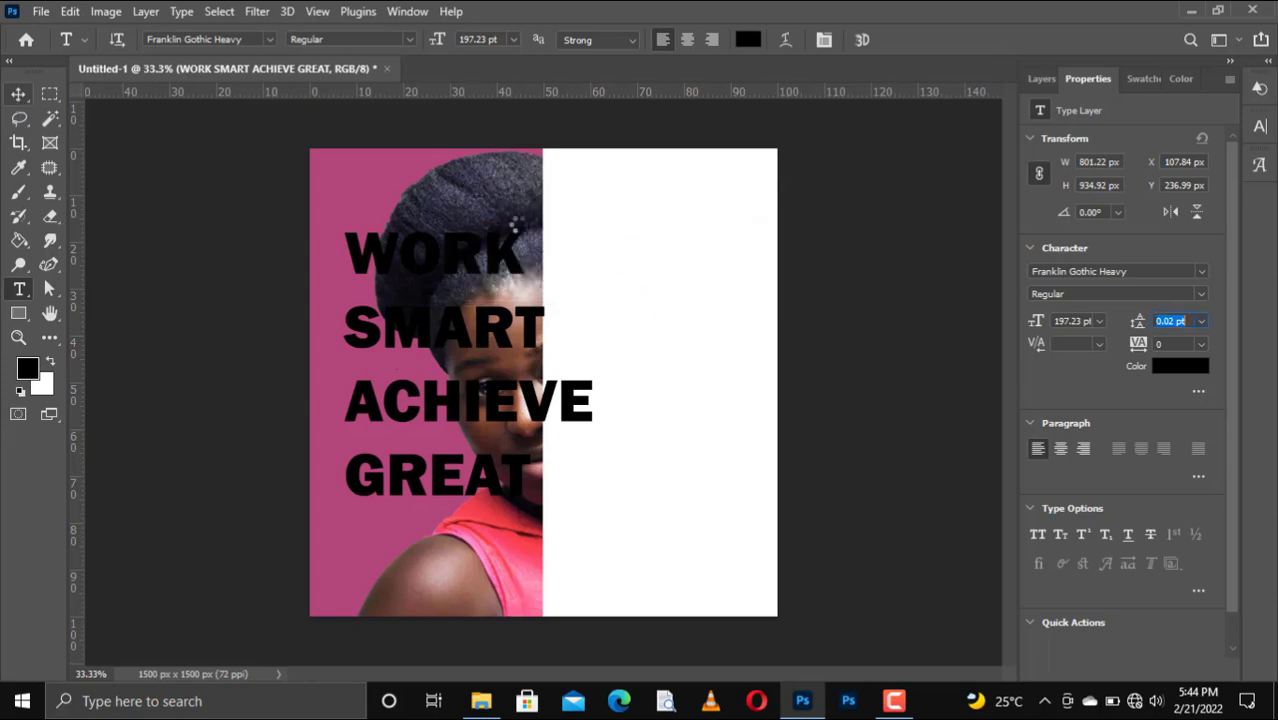
# Move the text block onto the white right half of the poster.
pyautogui.click(18, 94)
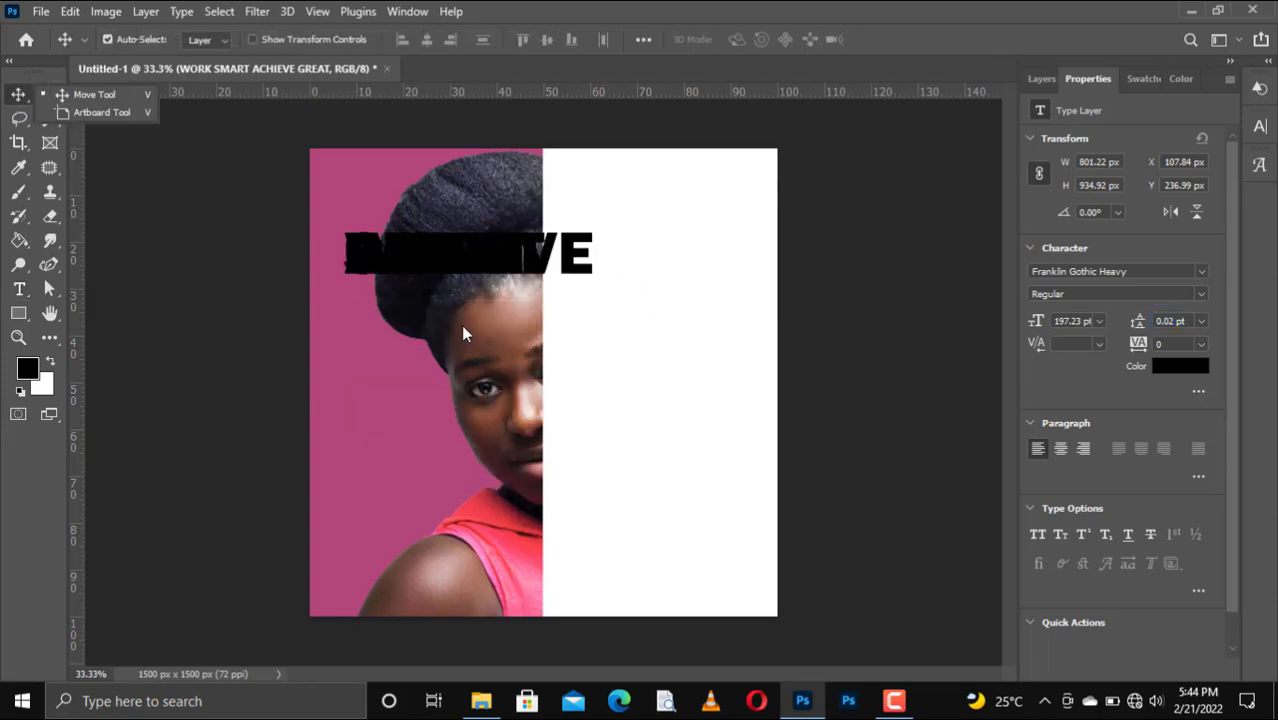
pyautogui.press('ctrl')
pyautogui.click(109, 93)
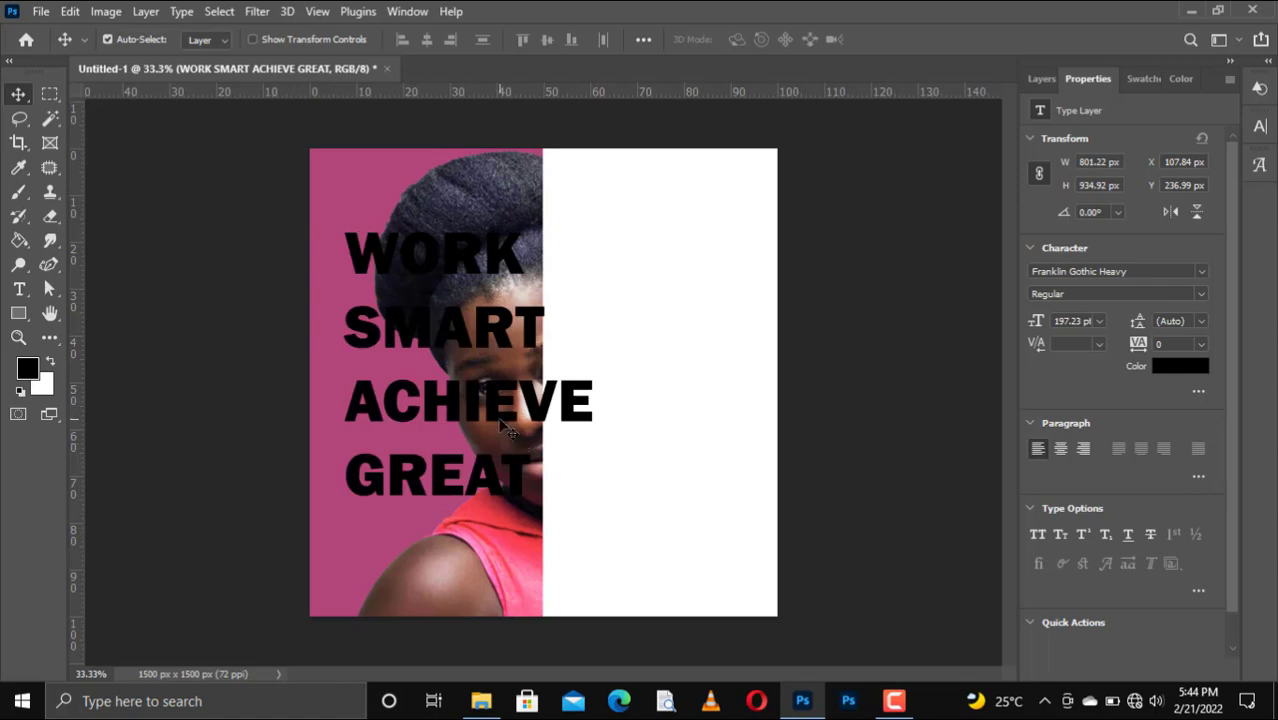
pyautogui.moveTo(511, 419); pyautogui.dragTo(701, 449)
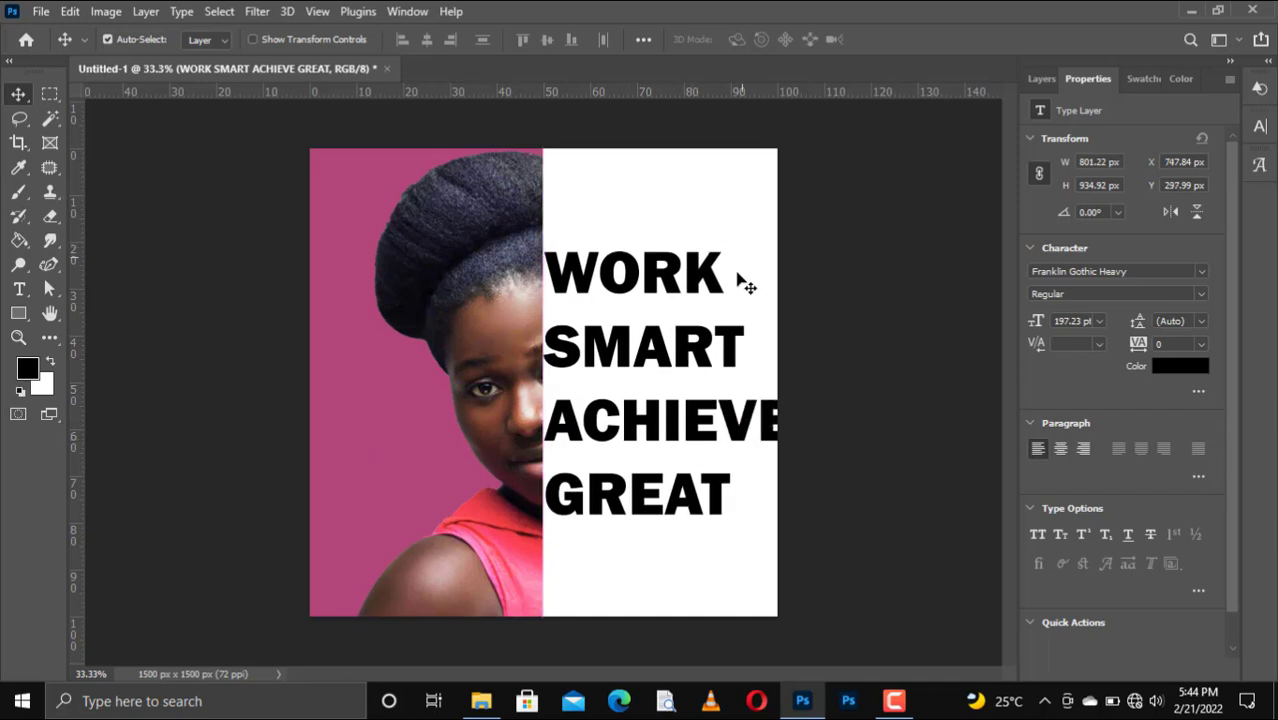
# Reduce the text size to 175.32 pt and commit the edit.
pyautogui.doubleClick(650, 424)
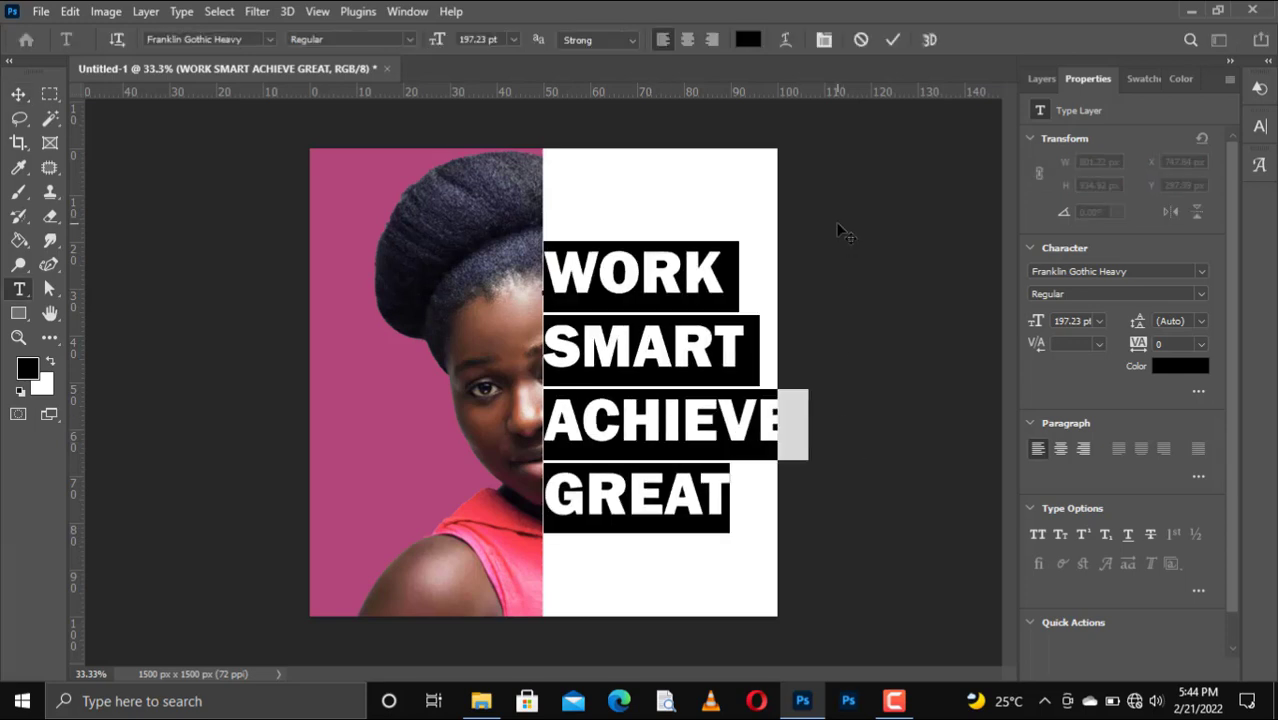
pyautogui.click(513, 40)
pyautogui.click(520, 52)
pyautogui.hotkey('ctrl', 'shift', ',')
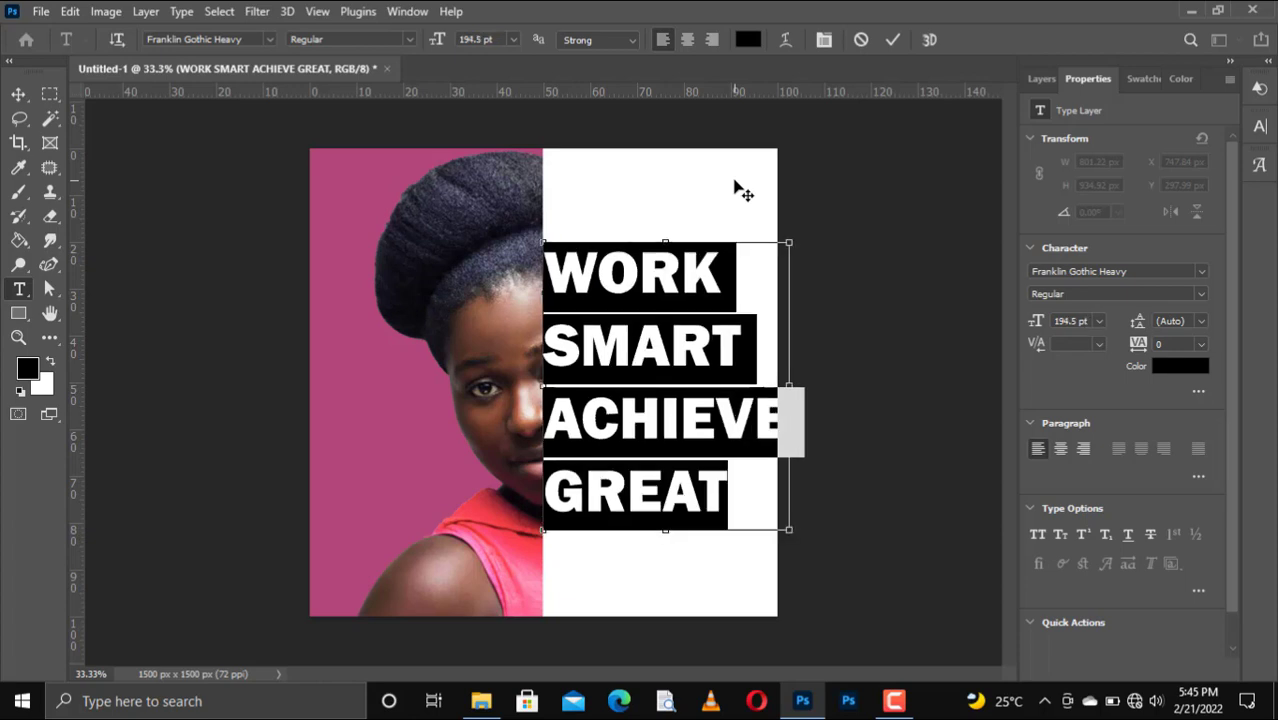
pyautogui.hotkey('ctrl', 'shift', ',')
pyautogui.hotkey('ctrl', 'shift', ',')
pyautogui.hotkey('ctrl', 'shift', ',')
pyautogui.hotkey('ctrl', 'shift', ',')
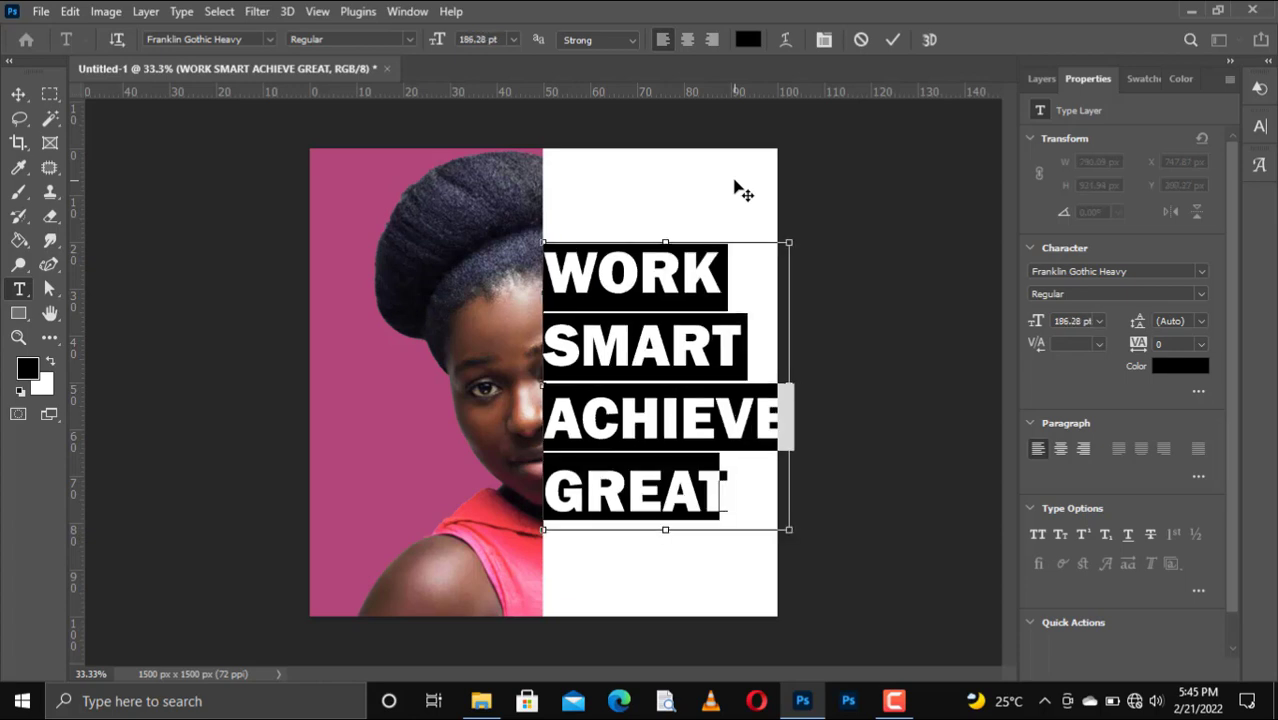
pyautogui.hotkey('ctrl', 'shift', ',')
pyautogui.hotkey('ctrl', 'shift', ',')
pyautogui.hotkey('ctrl', 'shift', ',')
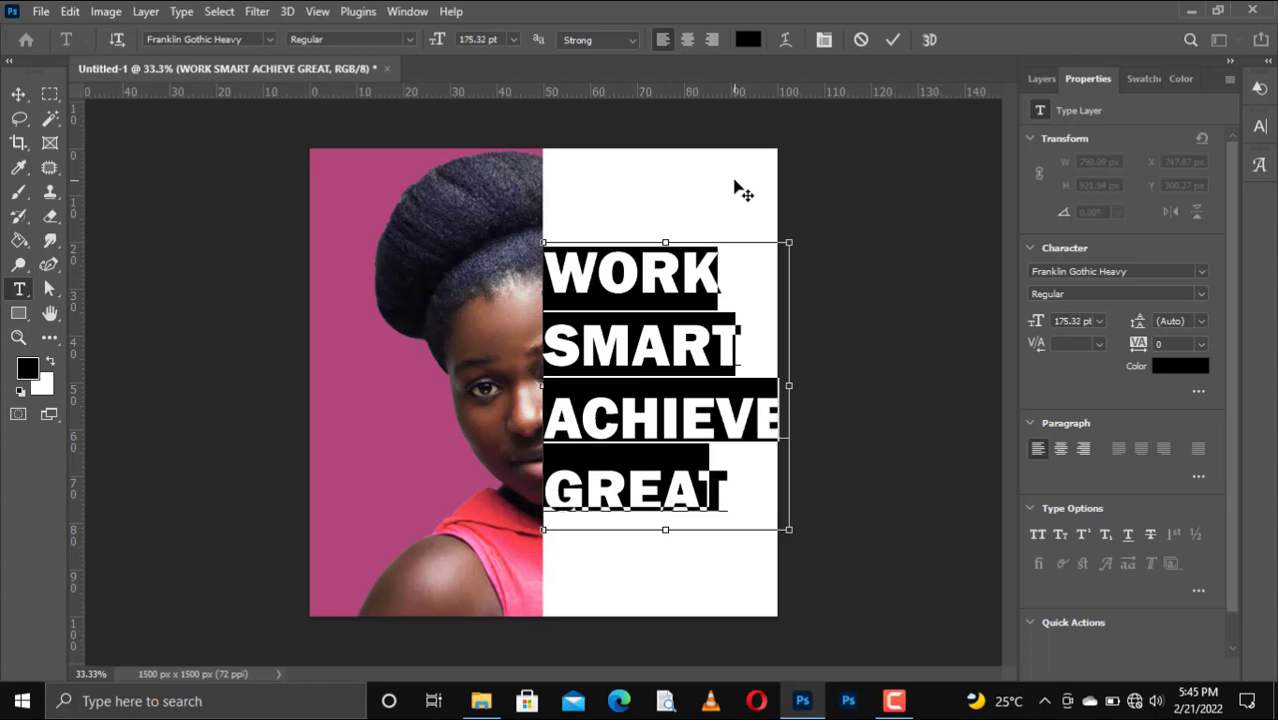
pyautogui.hotkey('ctrl', 'h')
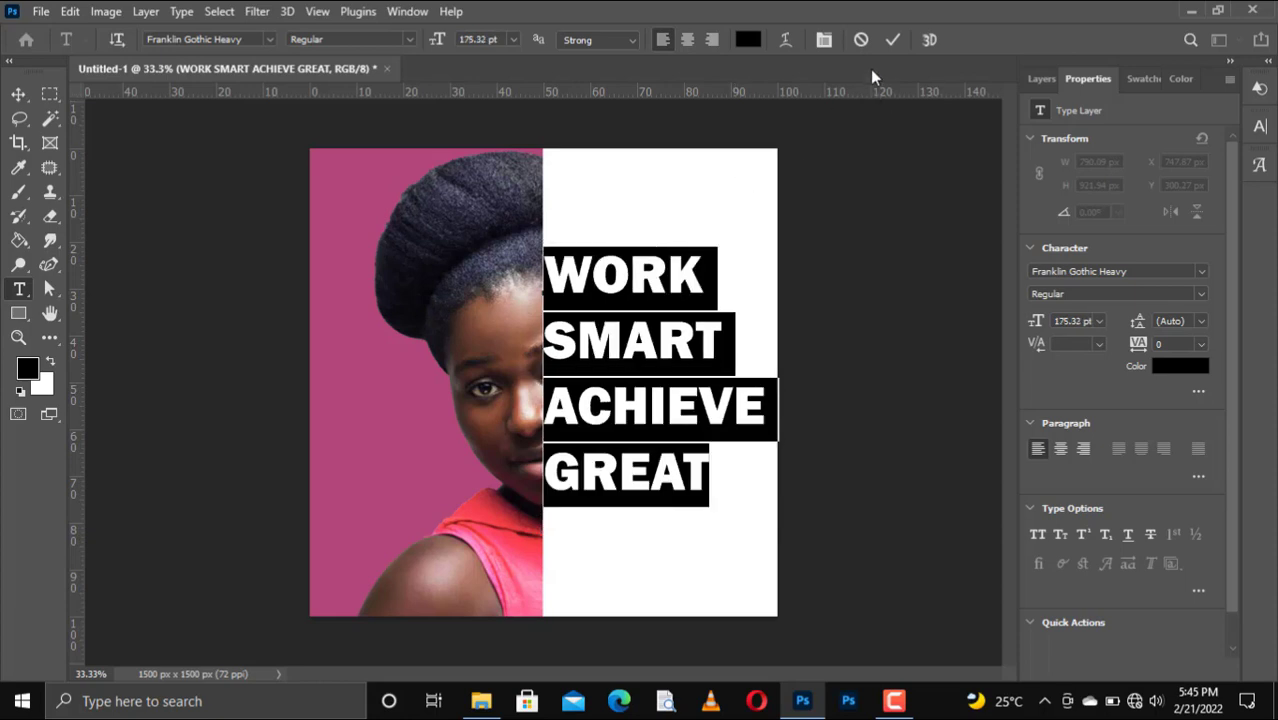
pyautogui.click(893, 41)
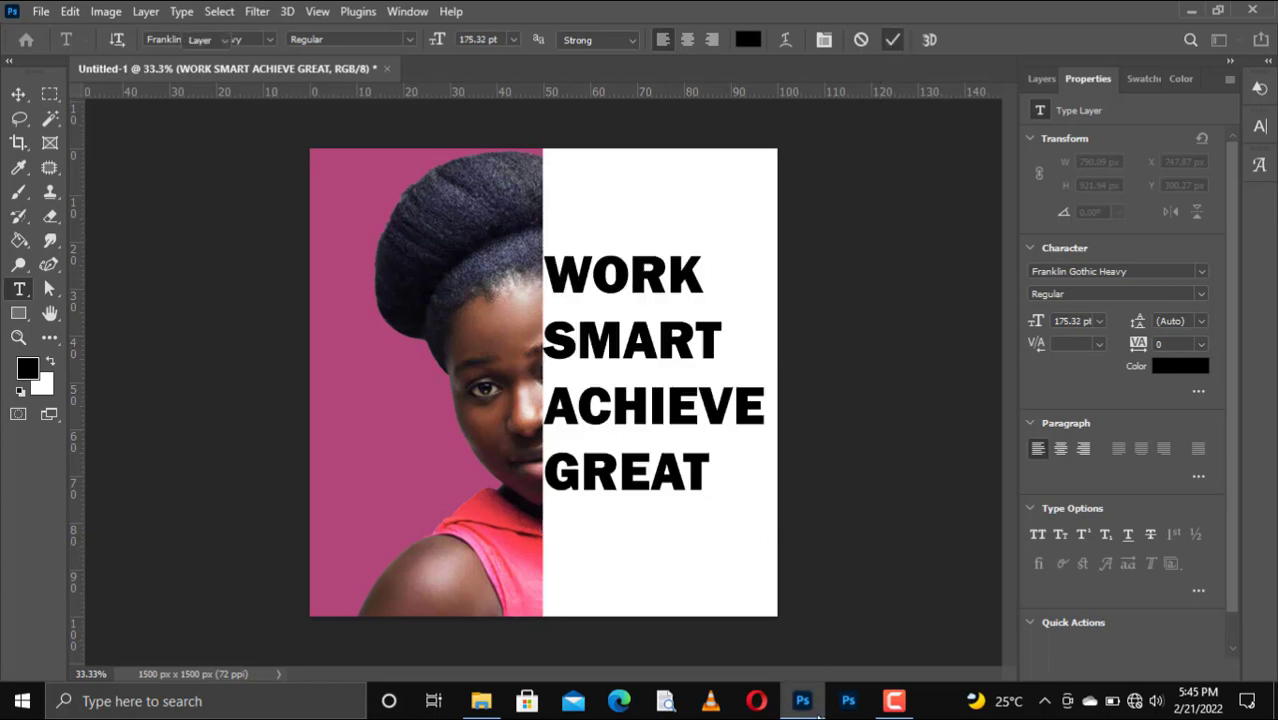
# Nudge the text block down slightly with the arrow keys.
pyautogui.press('v')
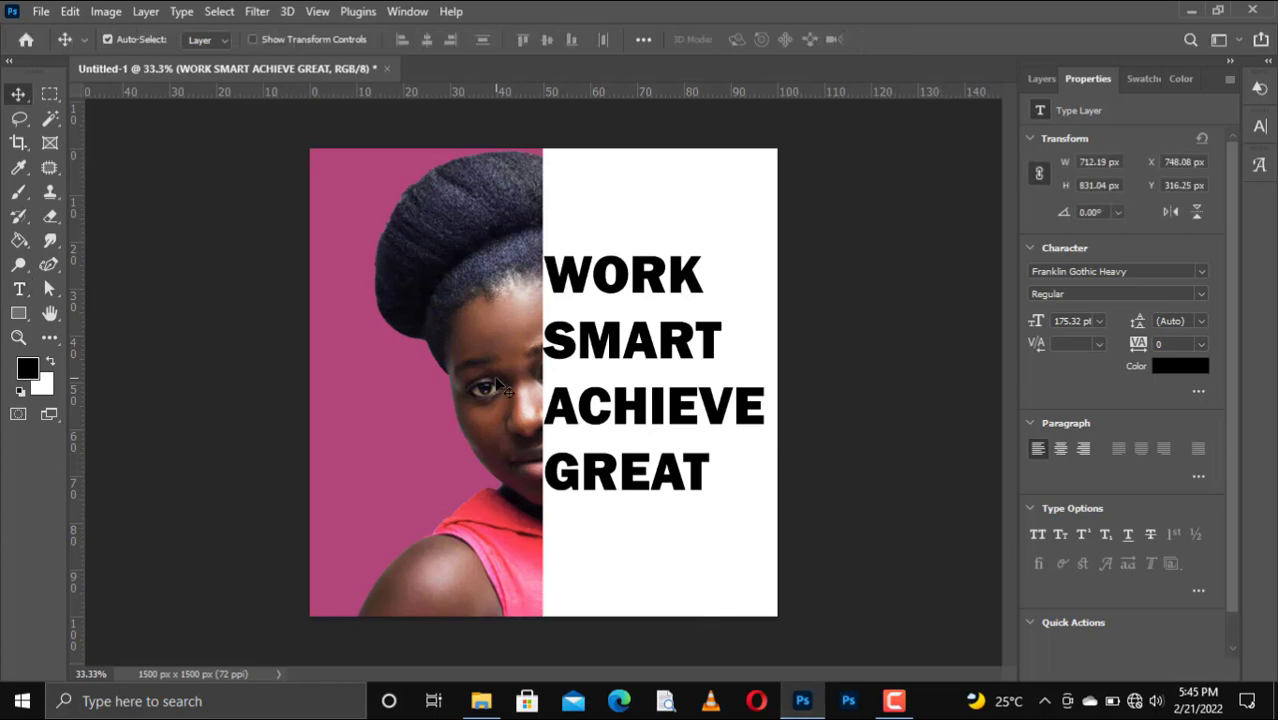
pyautogui.press('Down')
pyautogui.press('Down')
pyautogui.press('Down')
pyautogui.press('Down')
pyautogui.press('Down')
pyautogui.press('Down')
pyautogui.press('Down')
pyautogui.press('Down')
pyautogui.press('Down')
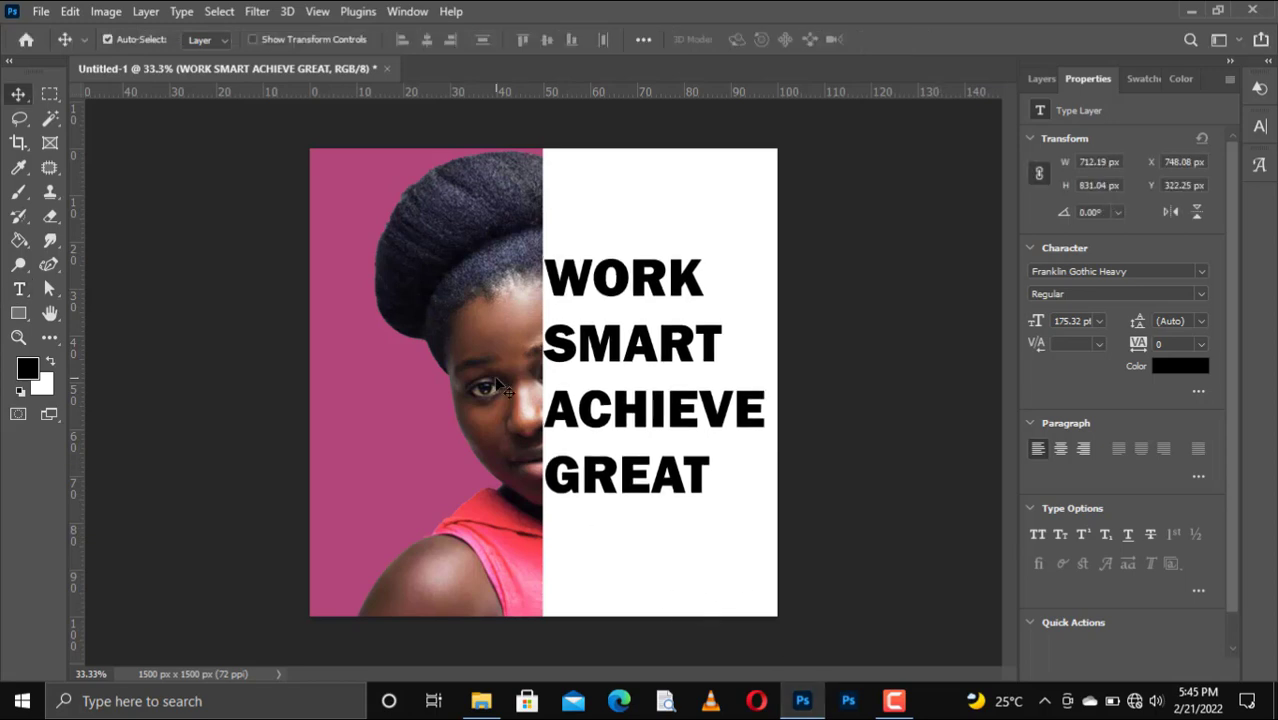
pyautogui.press('Down')
pyautogui.press('Down')
pyautogui.press('Down')
pyautogui.press('Down')
pyautogui.press('Down')
pyautogui.press('Down')
pyautogui.press('Down')
pyautogui.press('Down')
pyautogui.press('Down')
pyautogui.press('Down')
pyautogui.press('Down')
pyautogui.press('Down')
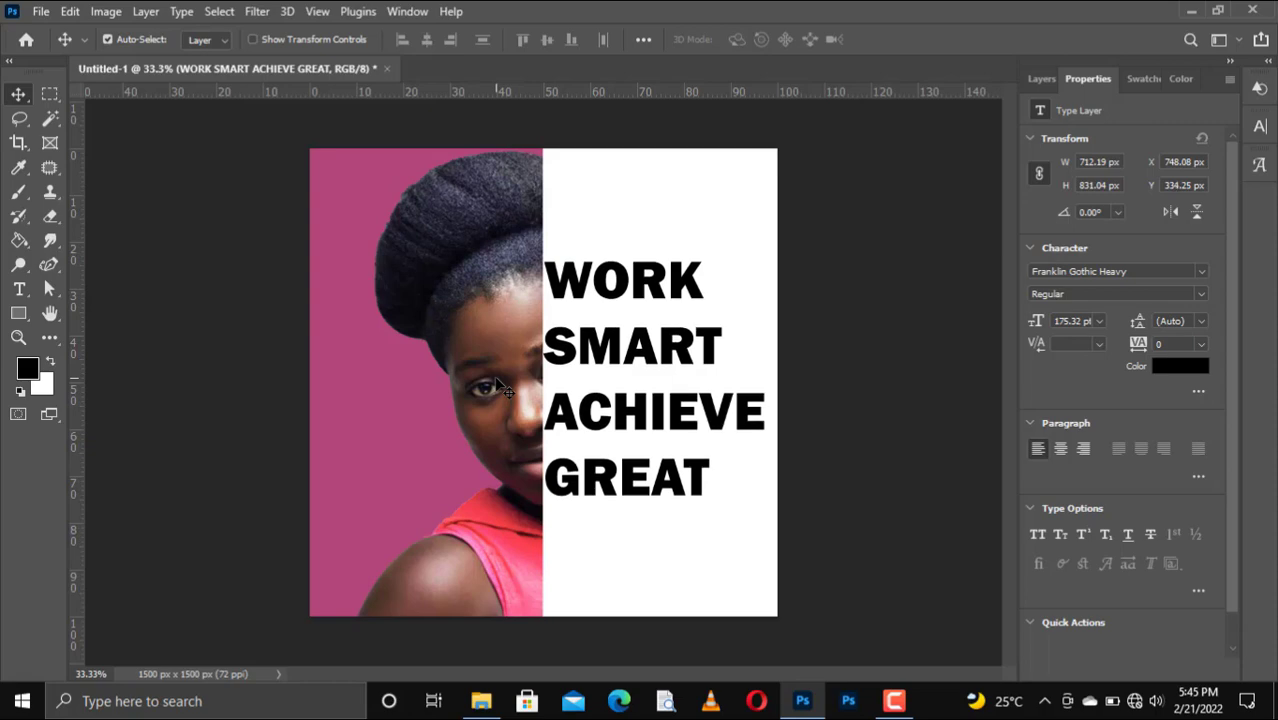
# In the text layer's Blending Options, set Knockout to Shallow and Fill Opacity to 0%.
pyautogui.click(1041, 79)
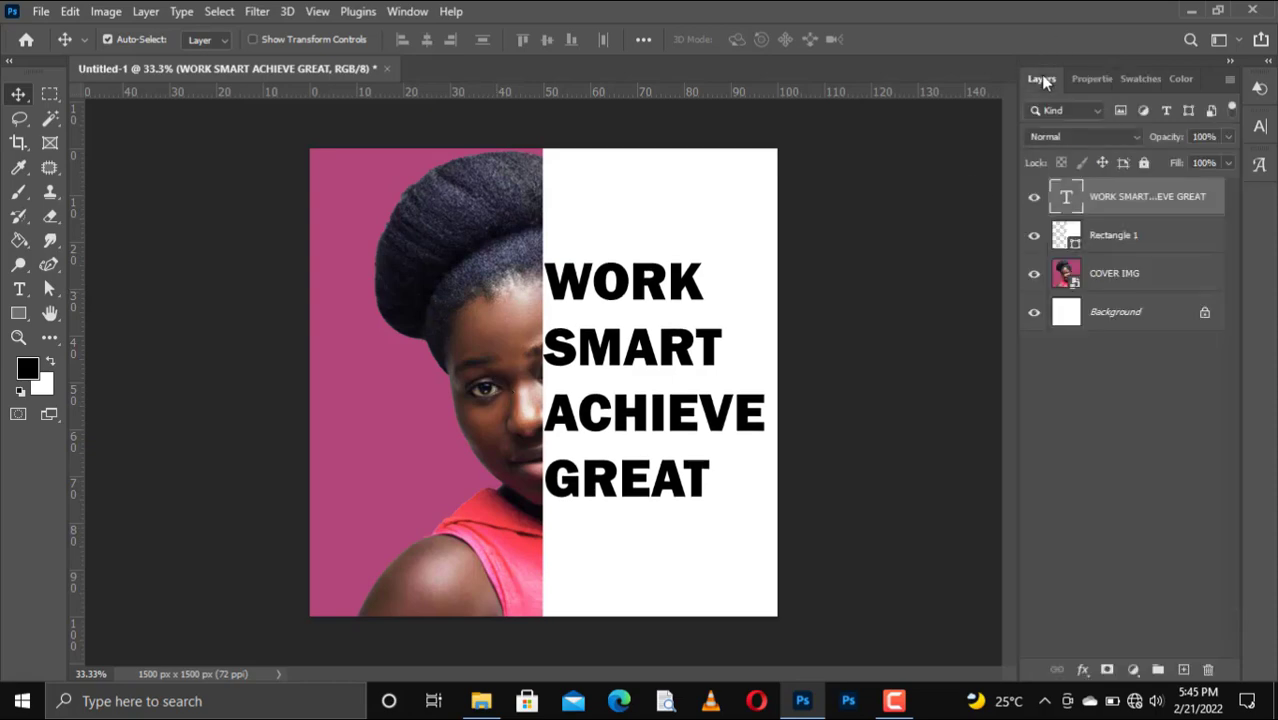
pyautogui.rightClick(1160, 200)
pyautogui.click(1014, 27)
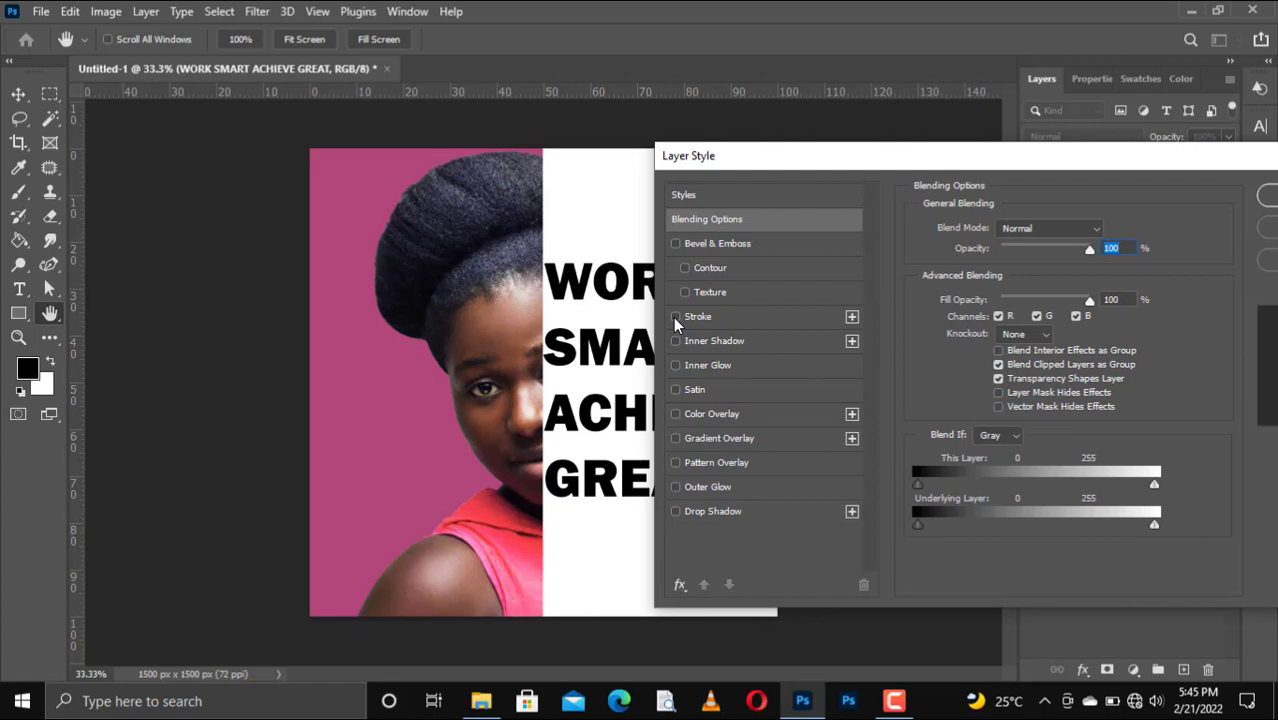
pyautogui.click(1030, 334)
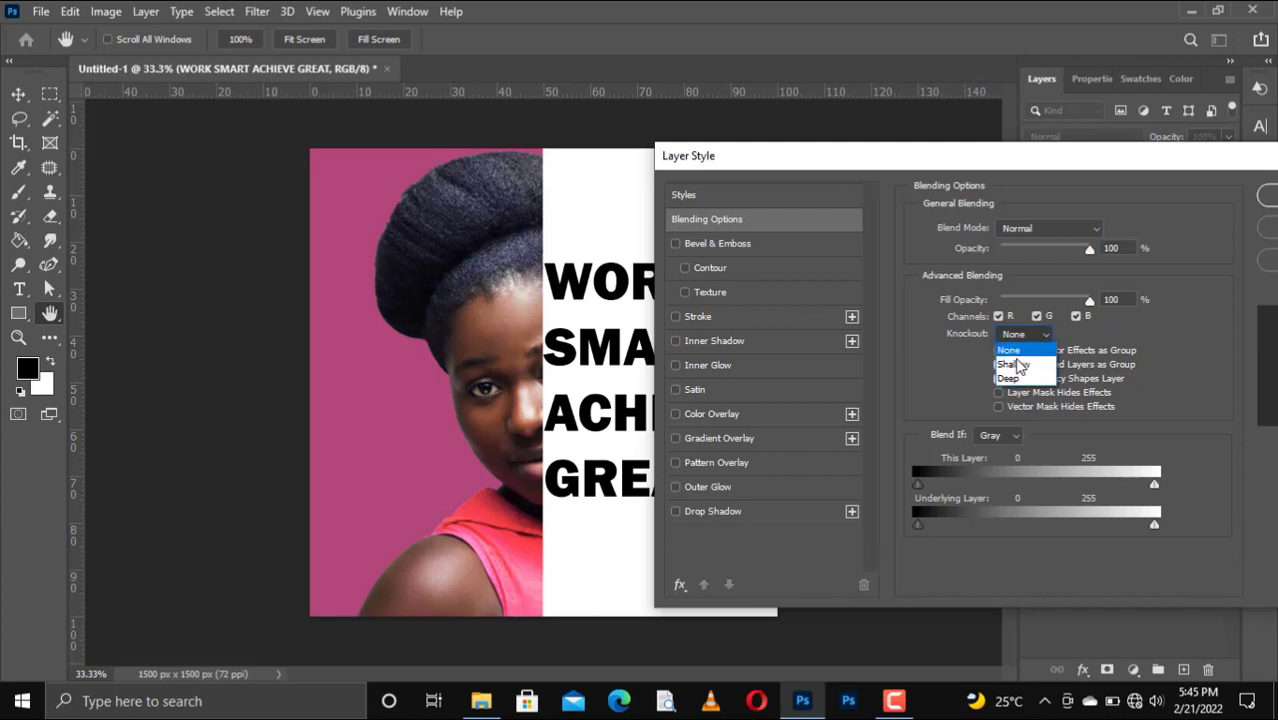
pyautogui.click(1016, 366)
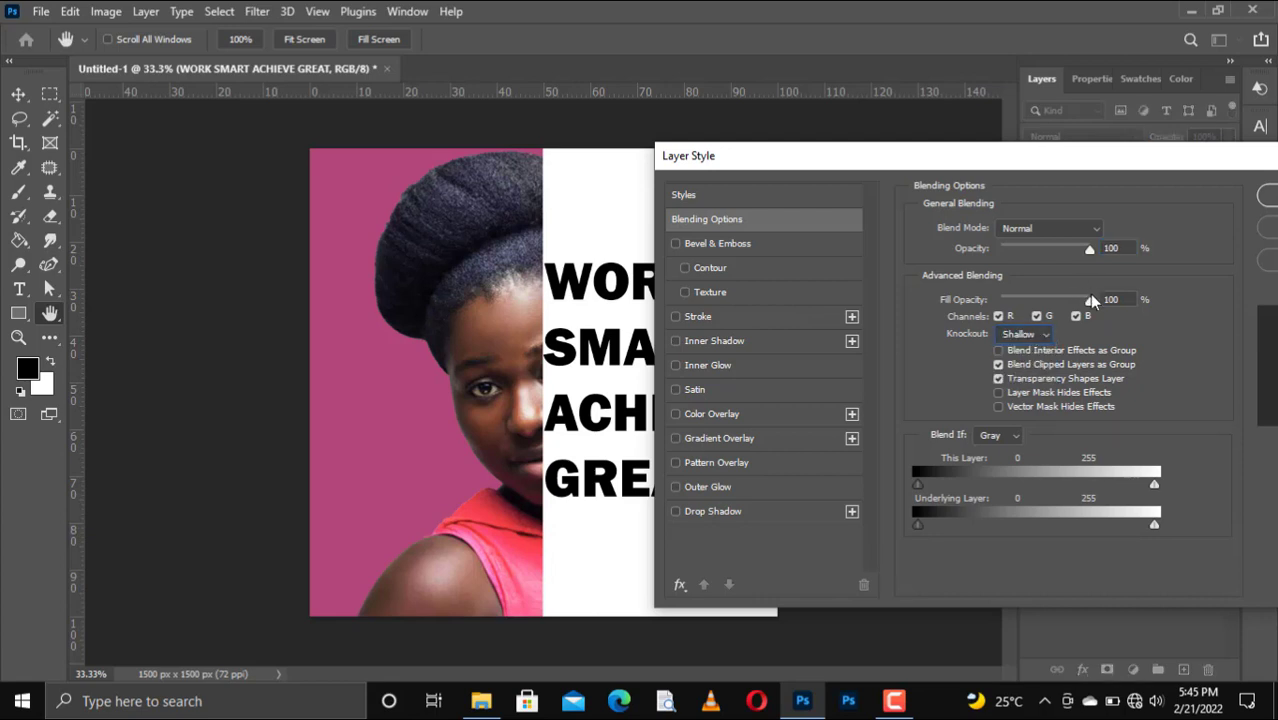
pyautogui.moveTo(1088, 303); pyautogui.dragTo(975, 310)
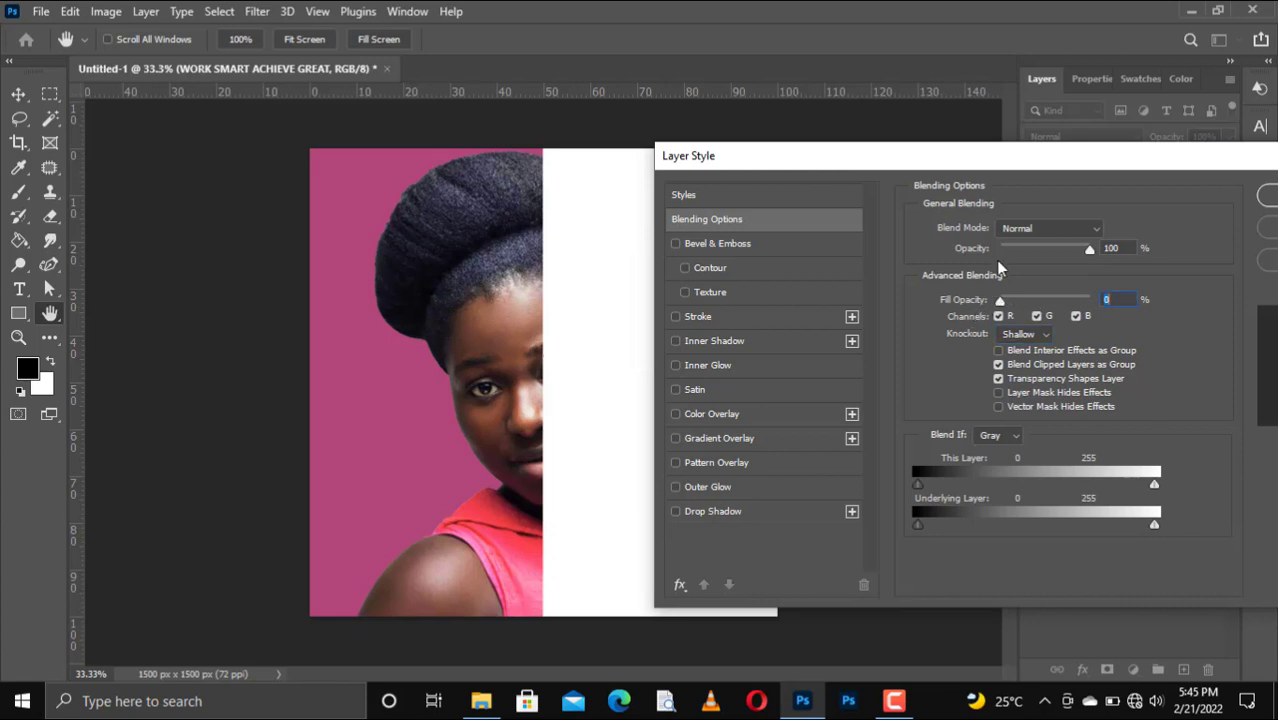
pyautogui.moveTo(930, 162); pyautogui.dragTo(698, 222)
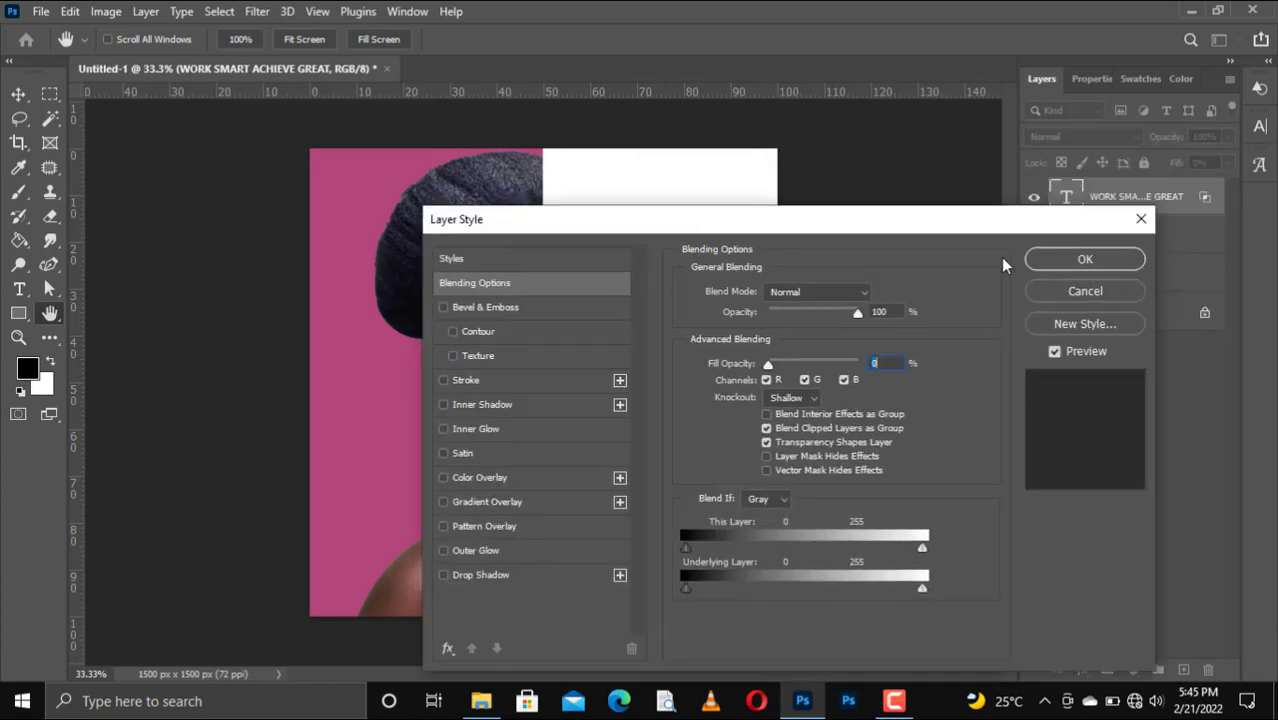
pyautogui.click(1100, 260)
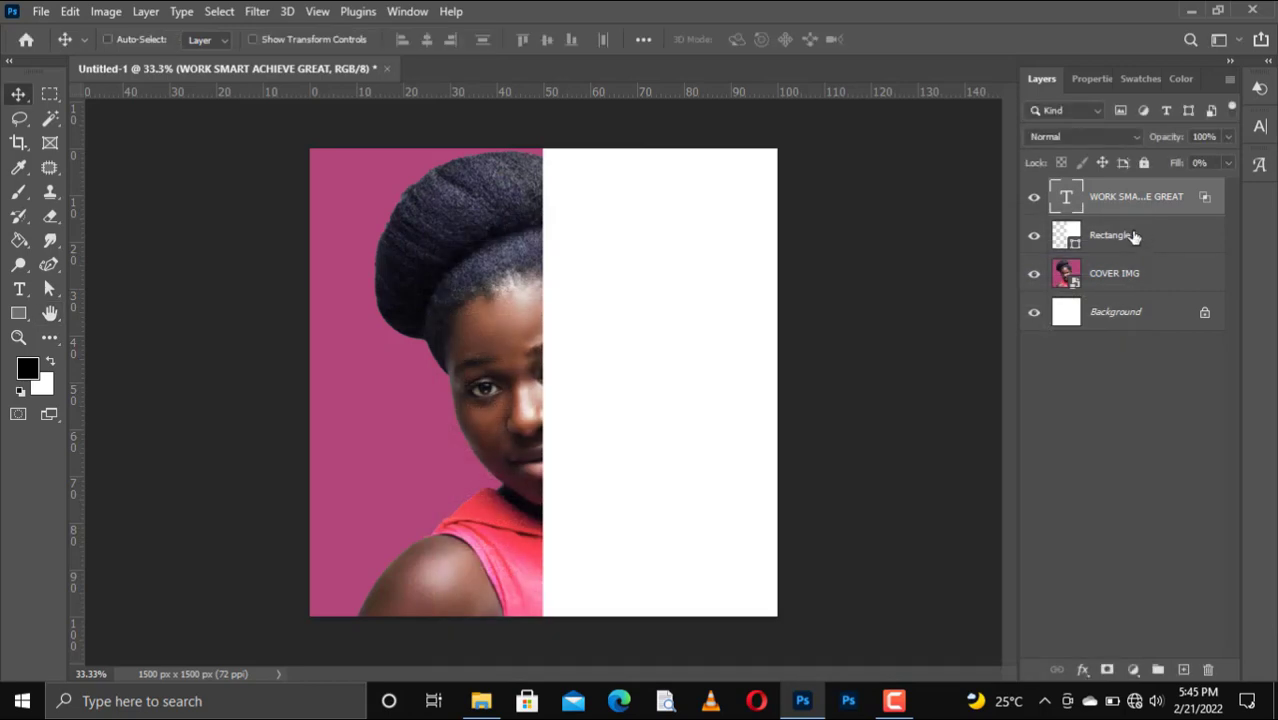
pyautogui.click(1134, 236)
pyautogui.rightClick(1134, 236)
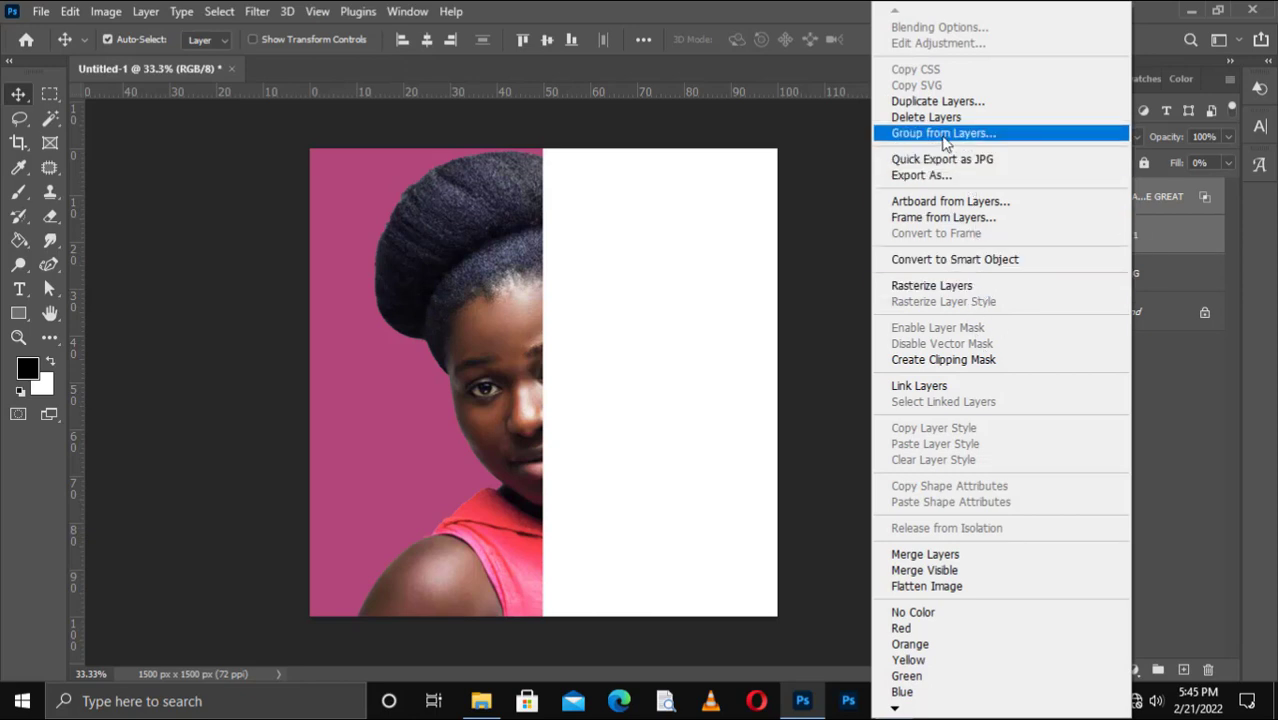
pyautogui.click(943, 134)
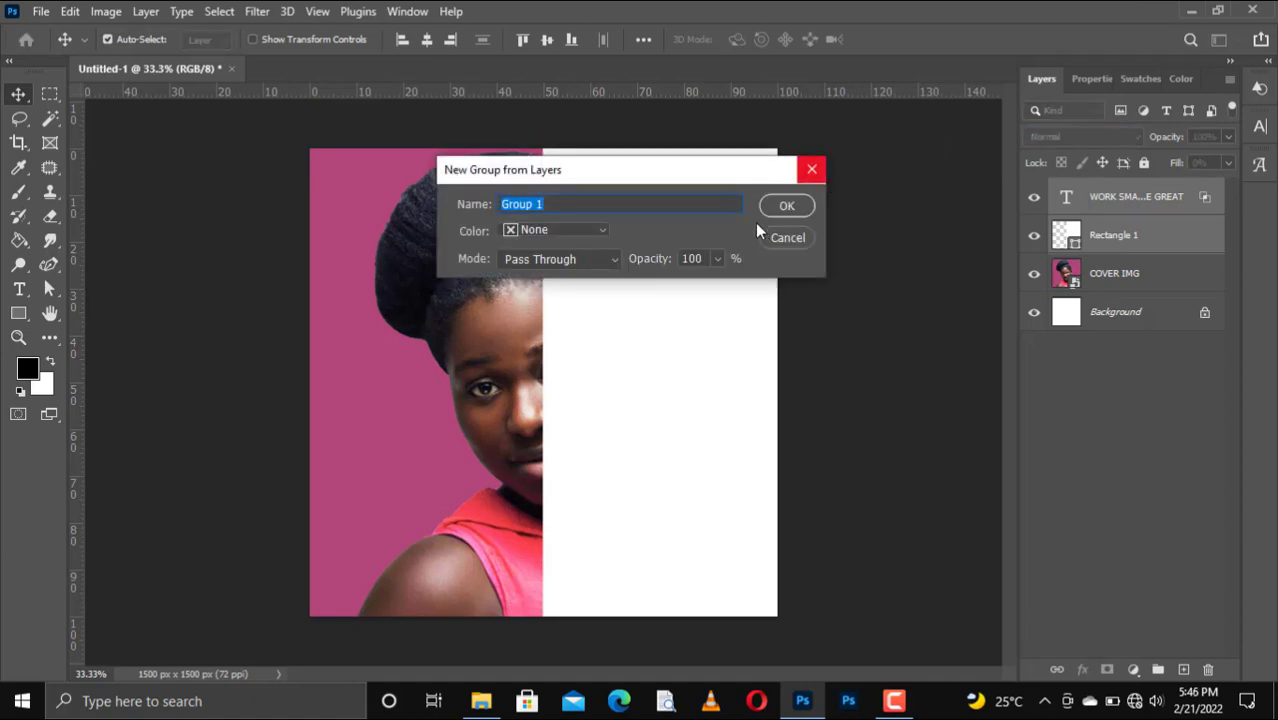
pyautogui.click(786, 206)
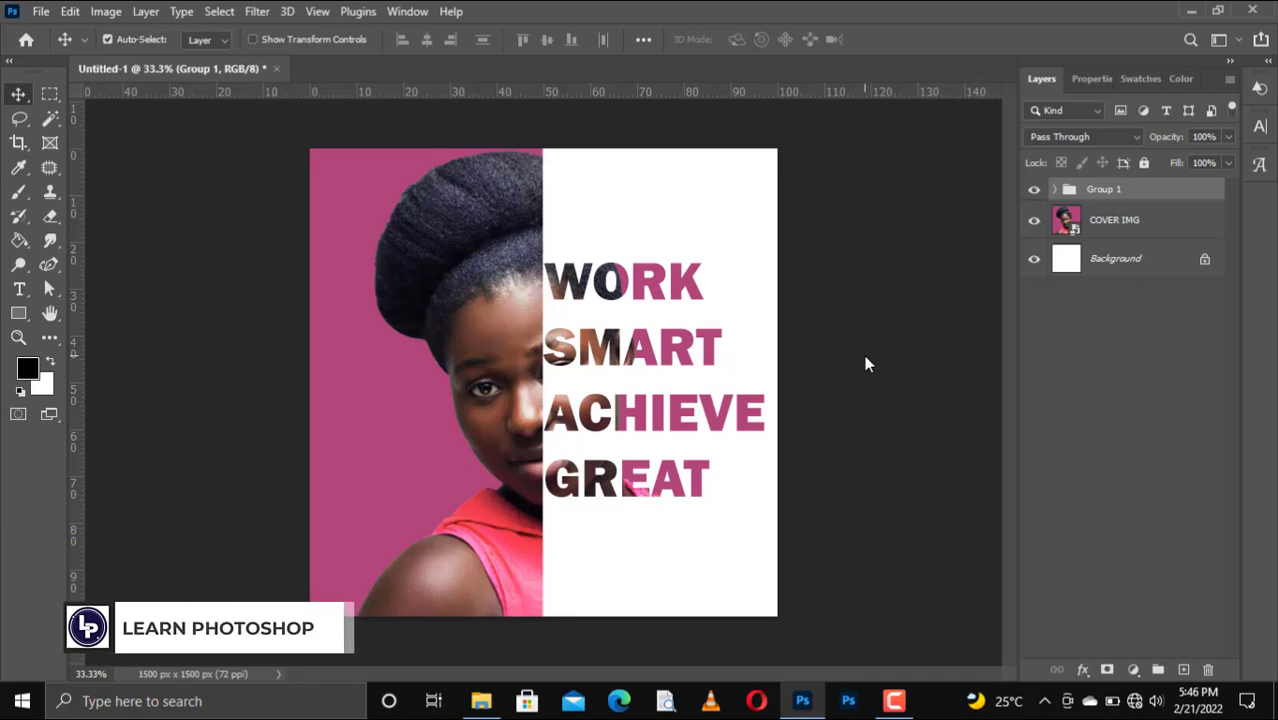
pyautogui.click(1051, 190)
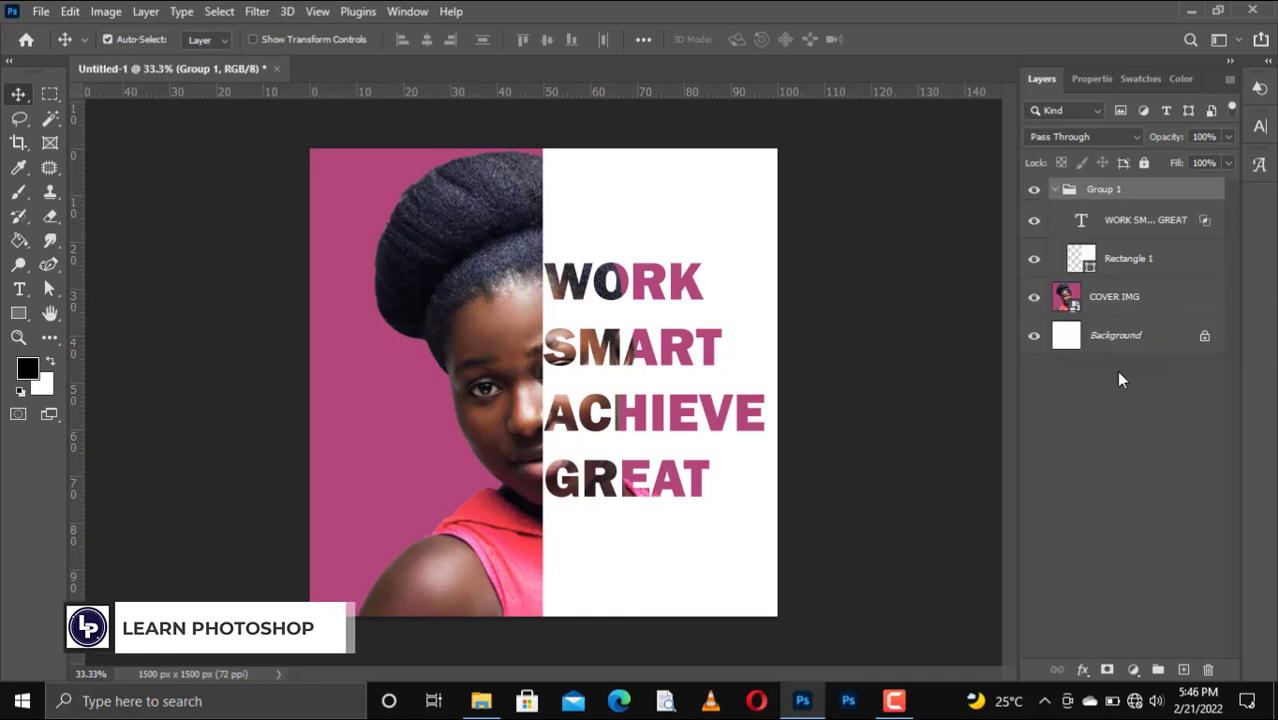
pyautogui.click(1131, 222)
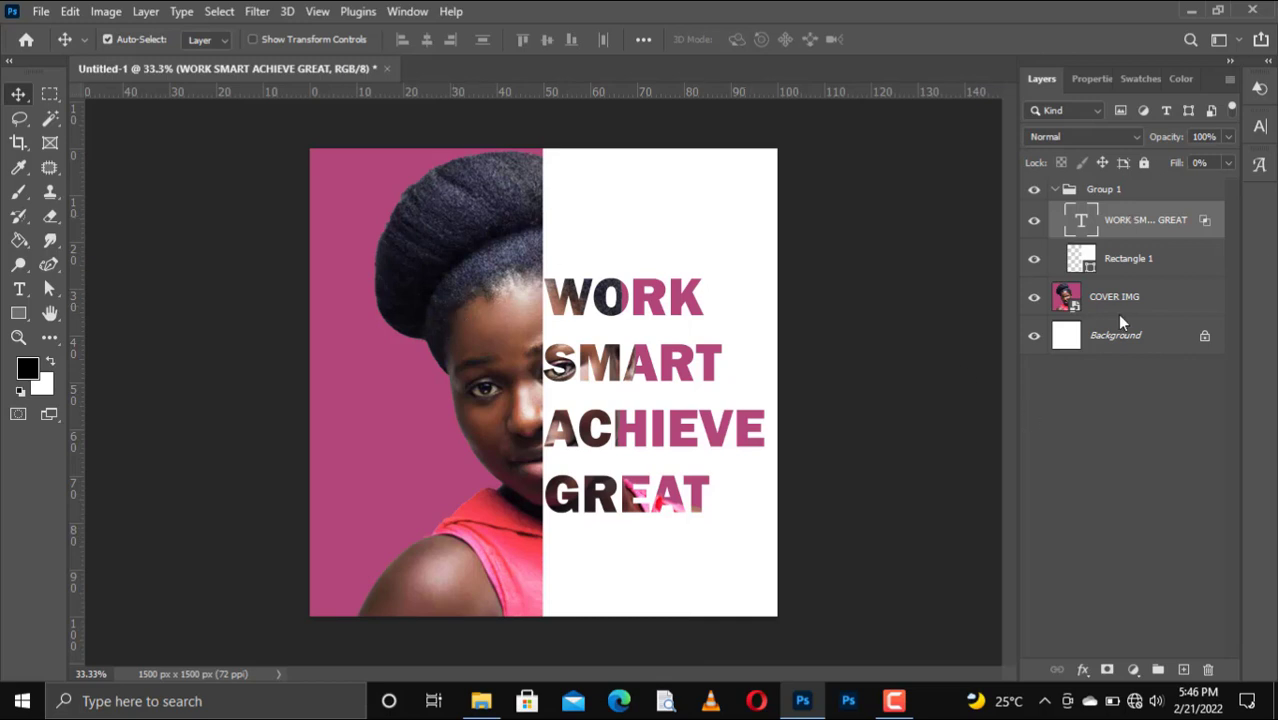
pyautogui.click(1062, 191)
pyautogui.click(1058, 190)
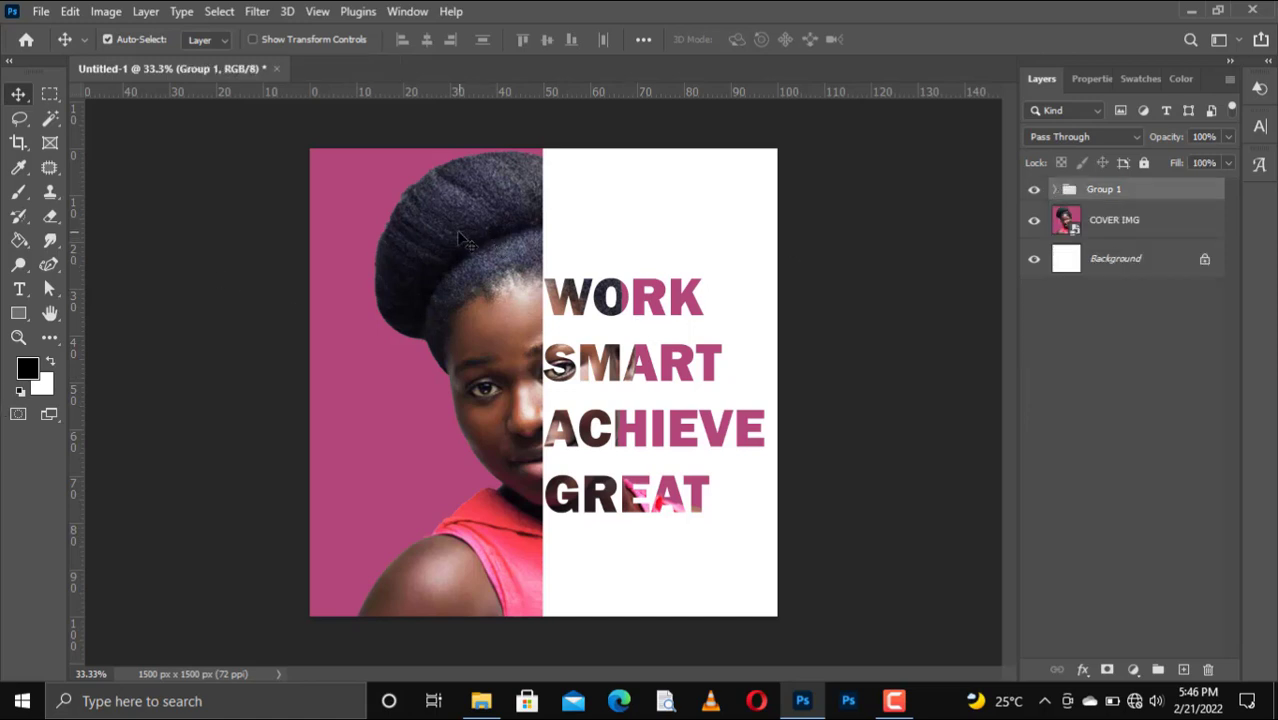
# Draw a large rectangle covering most of the poster.
pyautogui.click(22, 316)
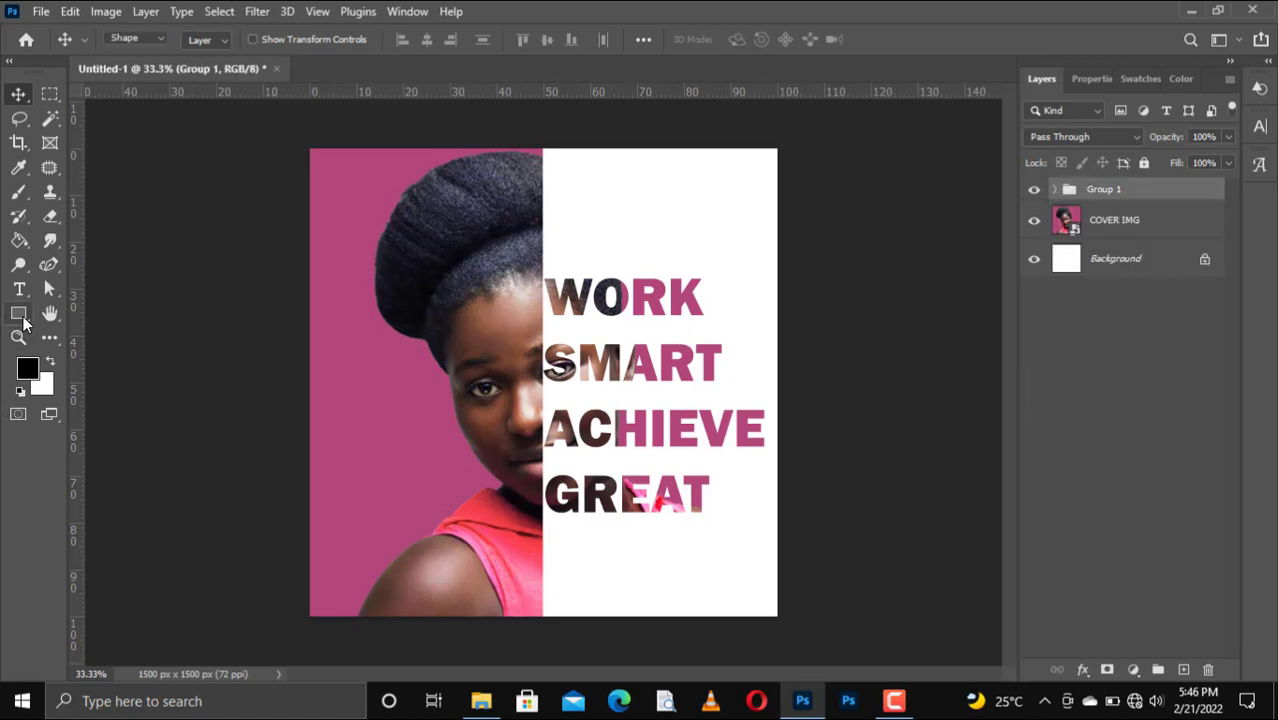
pyautogui.click(108, 314)
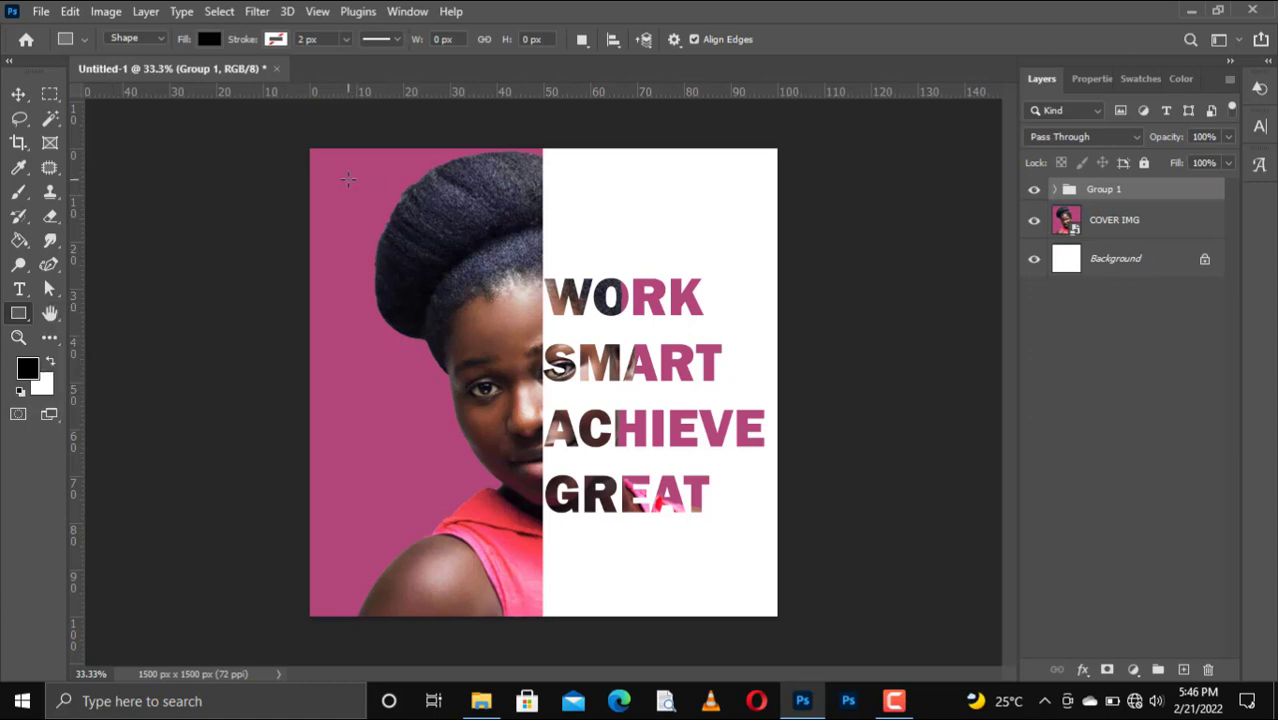
pyautogui.moveTo(428, 348); pyautogui.dragTo(733, 590)
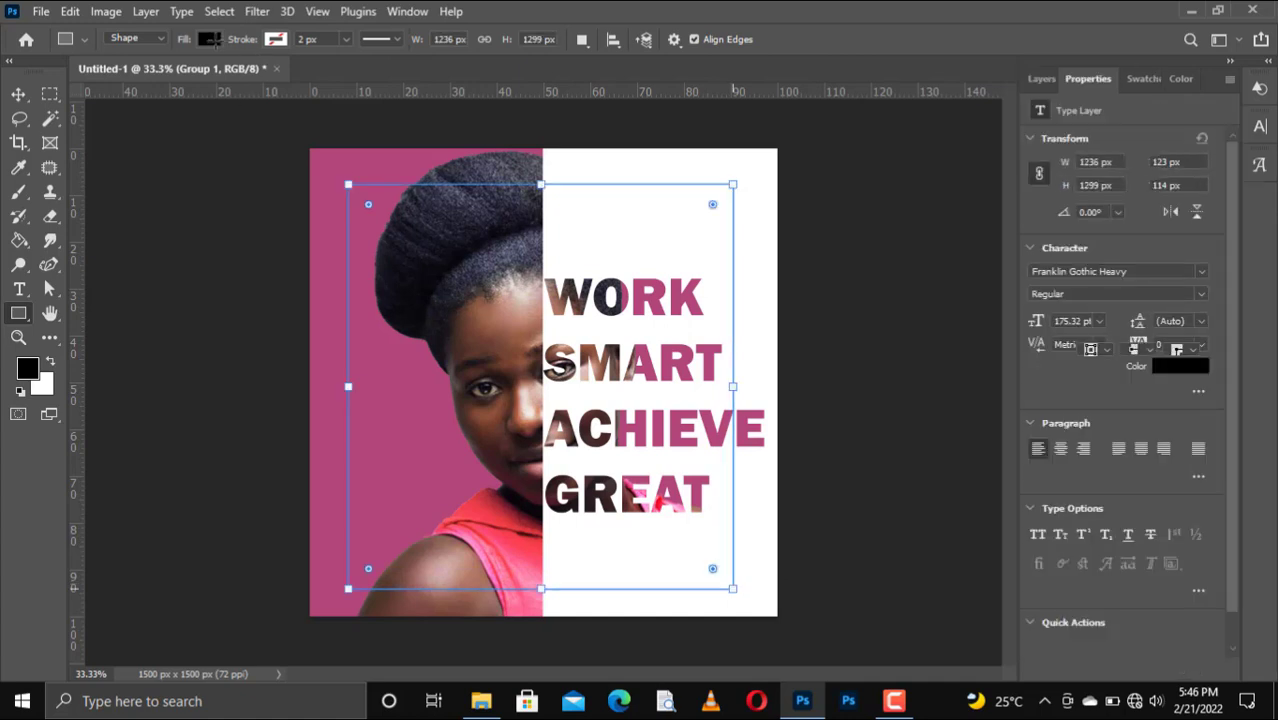
# Give the rectangle no fill and a white 10 px stroke.
pyautogui.click(214, 42)
pyautogui.click(103, 76)
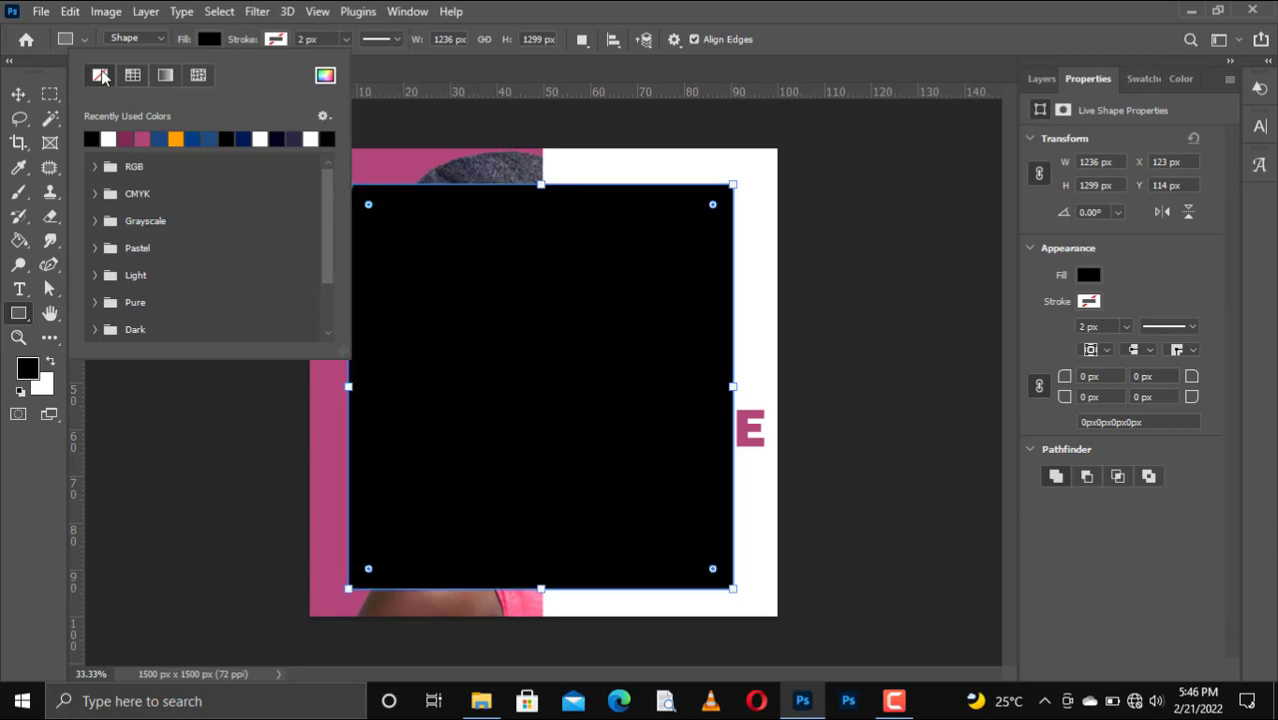
pyautogui.click(276, 40)
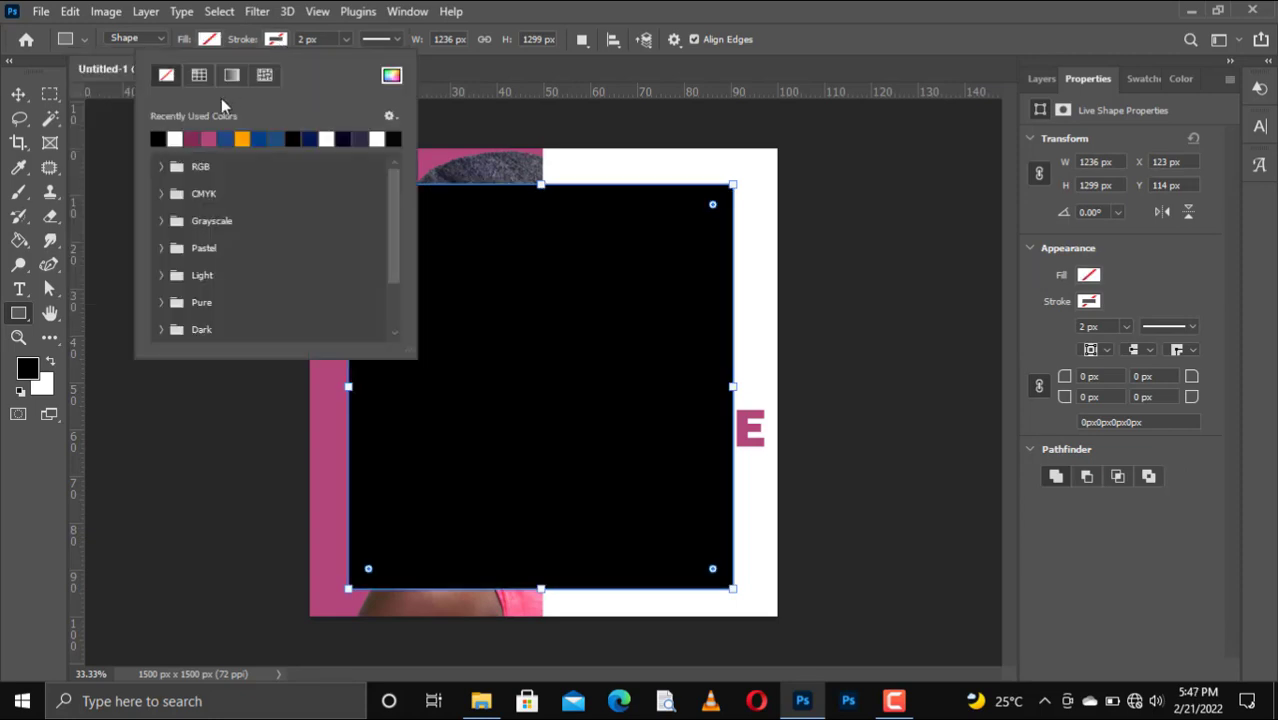
pyautogui.click(179, 138)
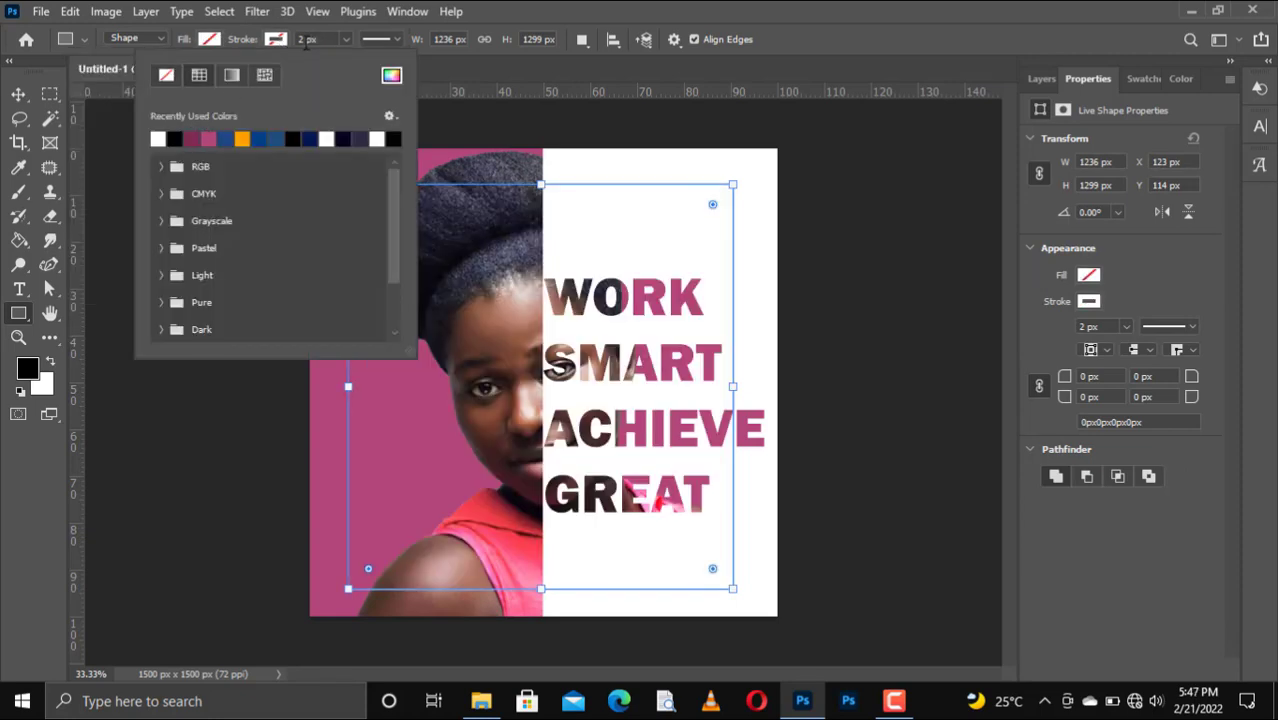
pyautogui.click(302, 40)
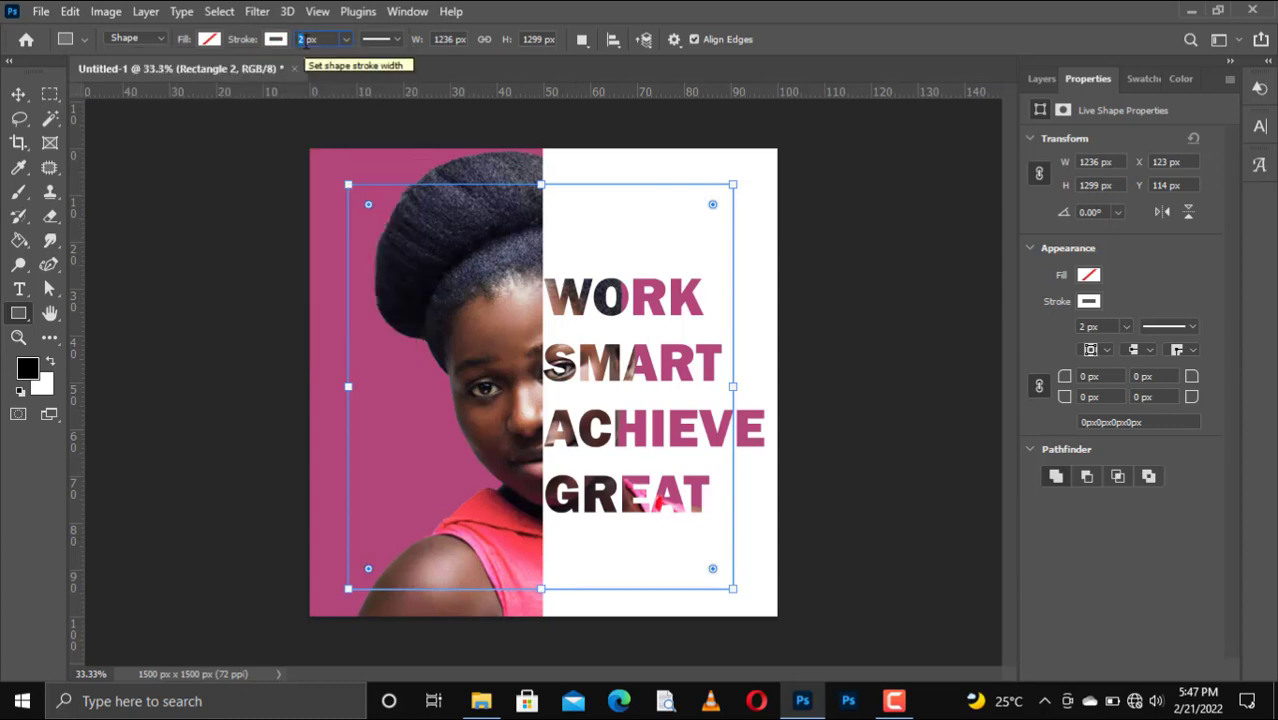
pyautogui.write('10')
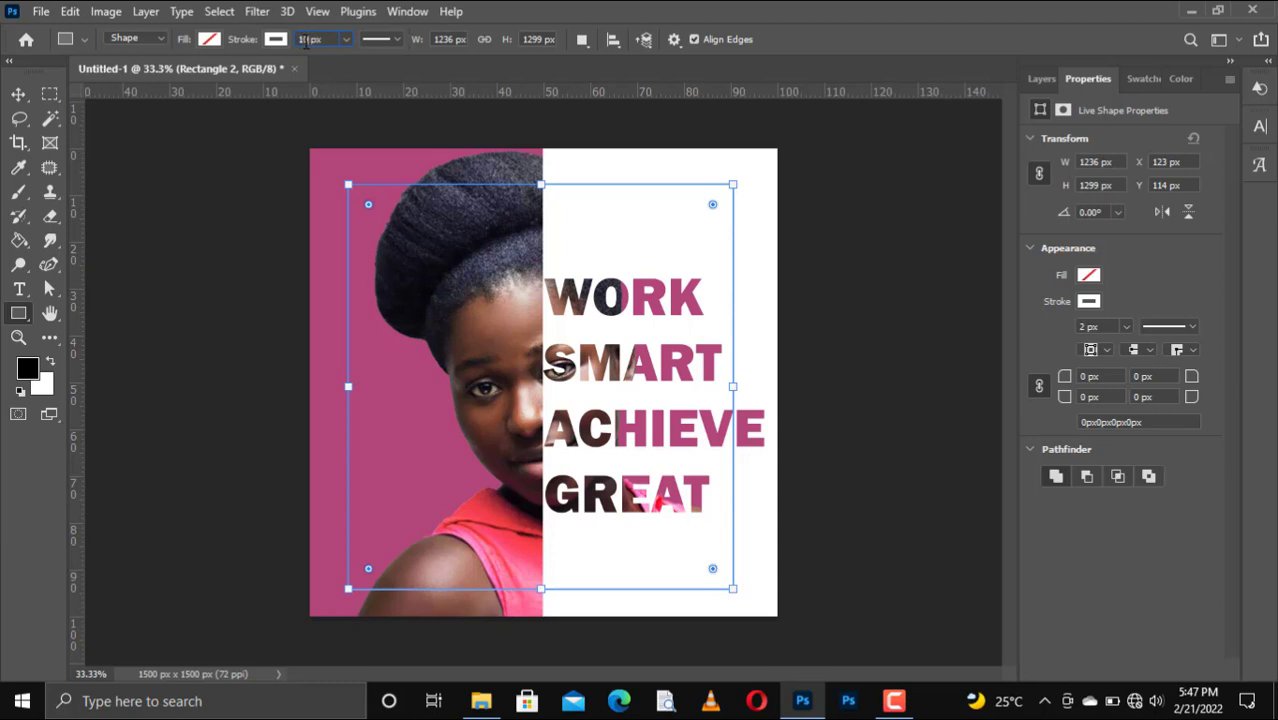
pyautogui.press('Return')
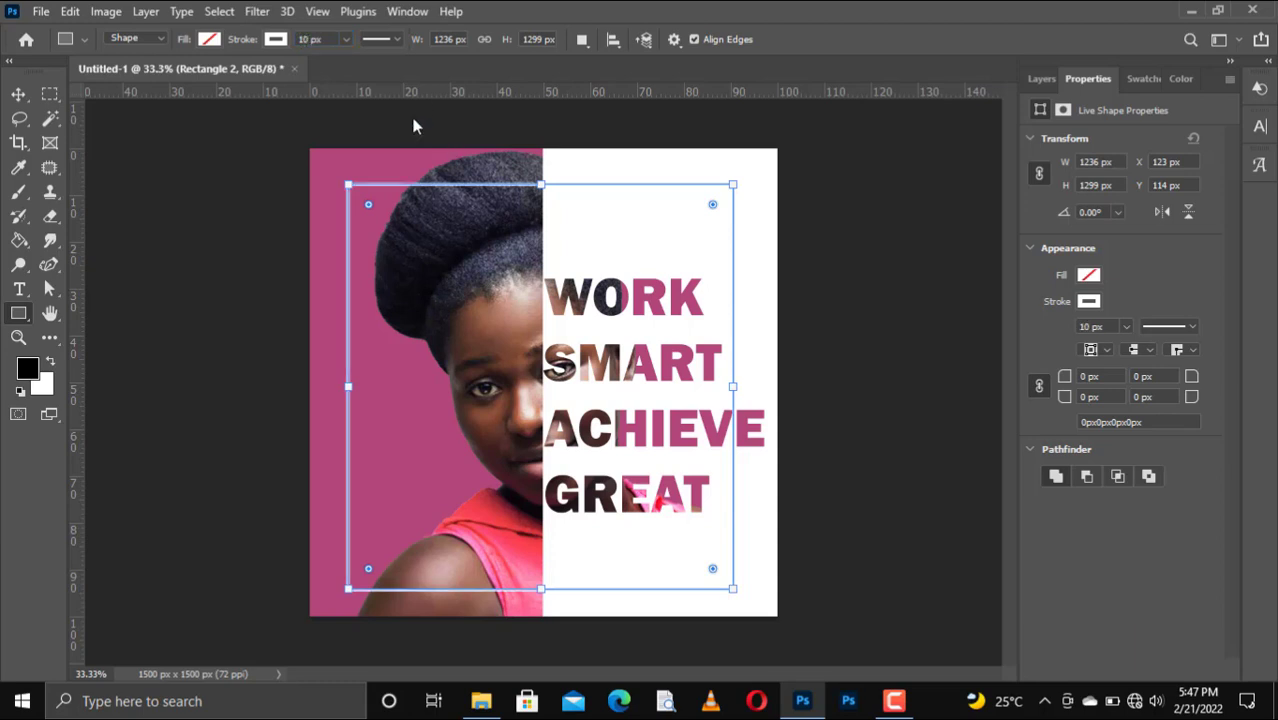
pyautogui.click(22, 97)
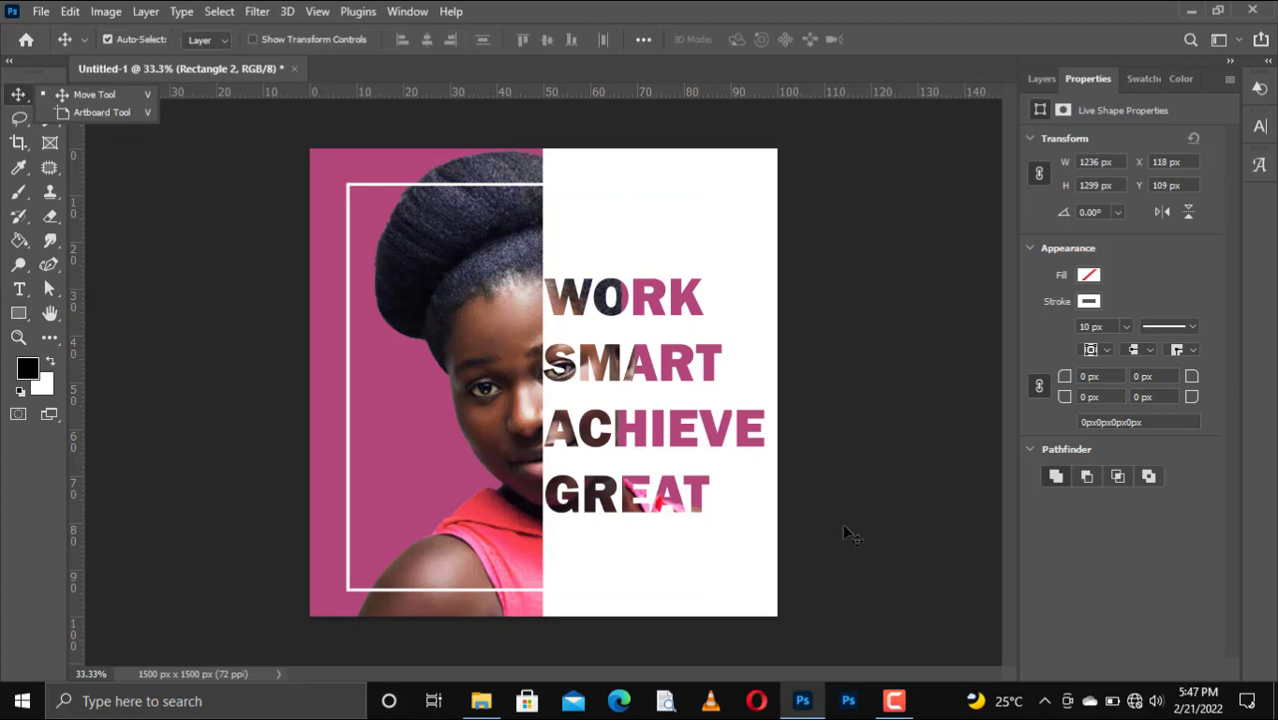
# Shift the Rectangle 2 frame slightly up and to the left.
pyautogui.click(1043, 79)
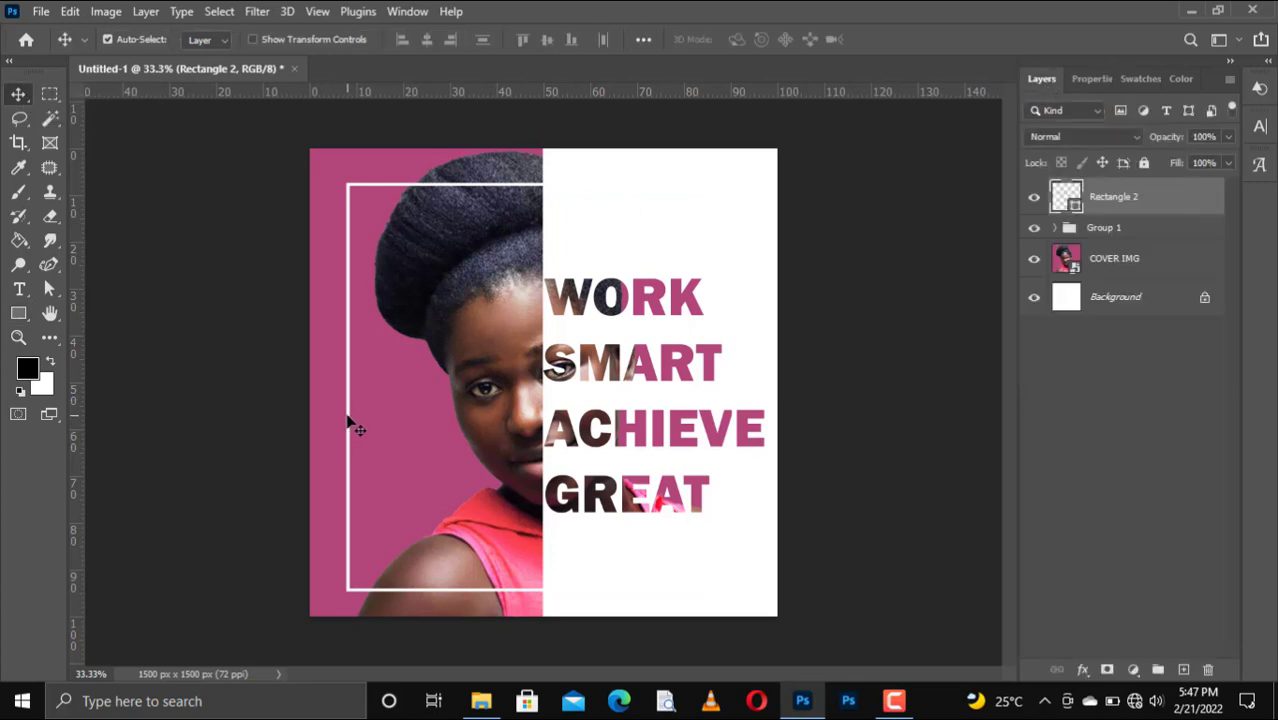
pyautogui.moveTo(349, 420); pyautogui.dragTo(341, 410)
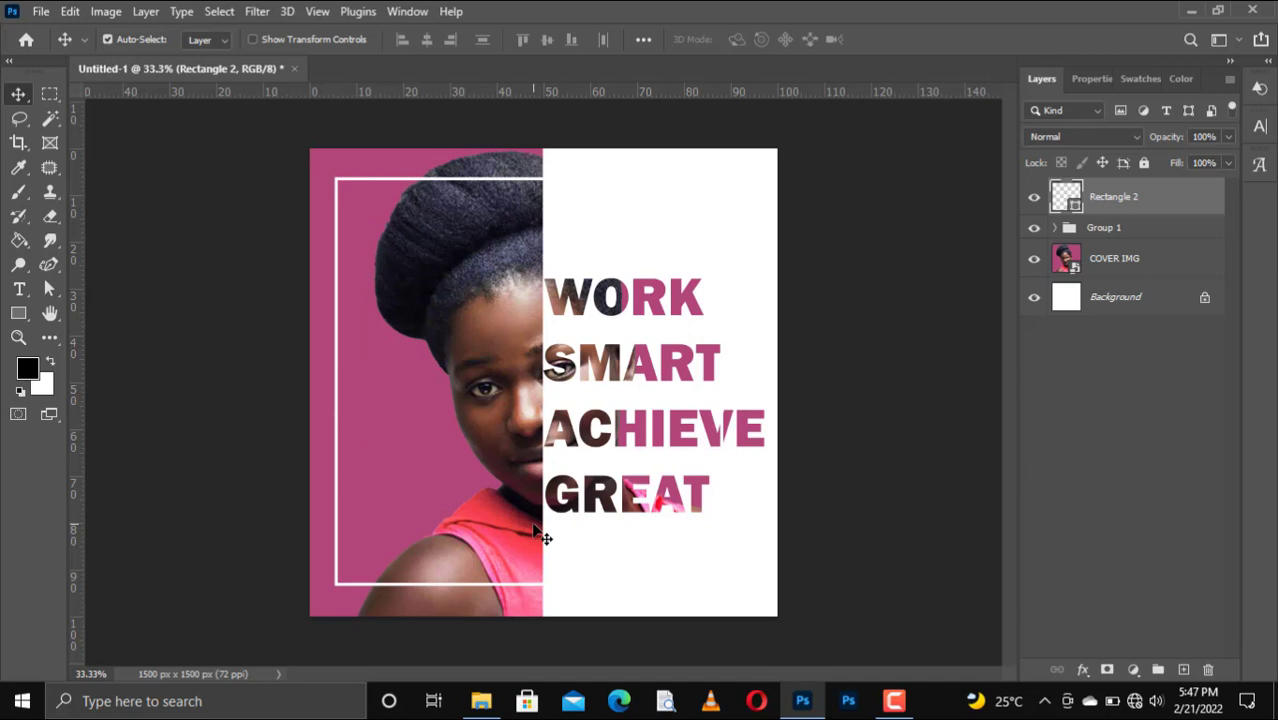
pyautogui.press('Left')
pyautogui.press('Left')
pyautogui.press('Left')
pyautogui.press('Left')
pyautogui.press('Left')
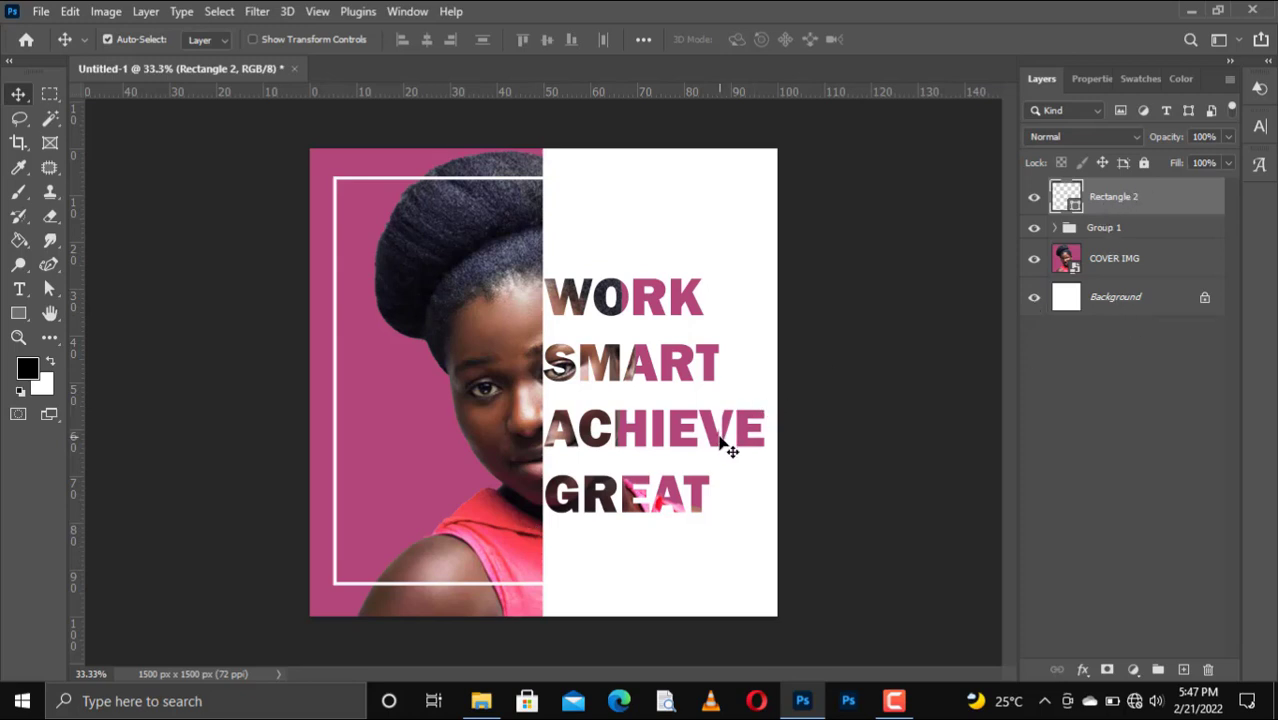
# Stretch the frame to 114.81% width so it reaches the poster's right edge.
pyautogui.press('ctrl')
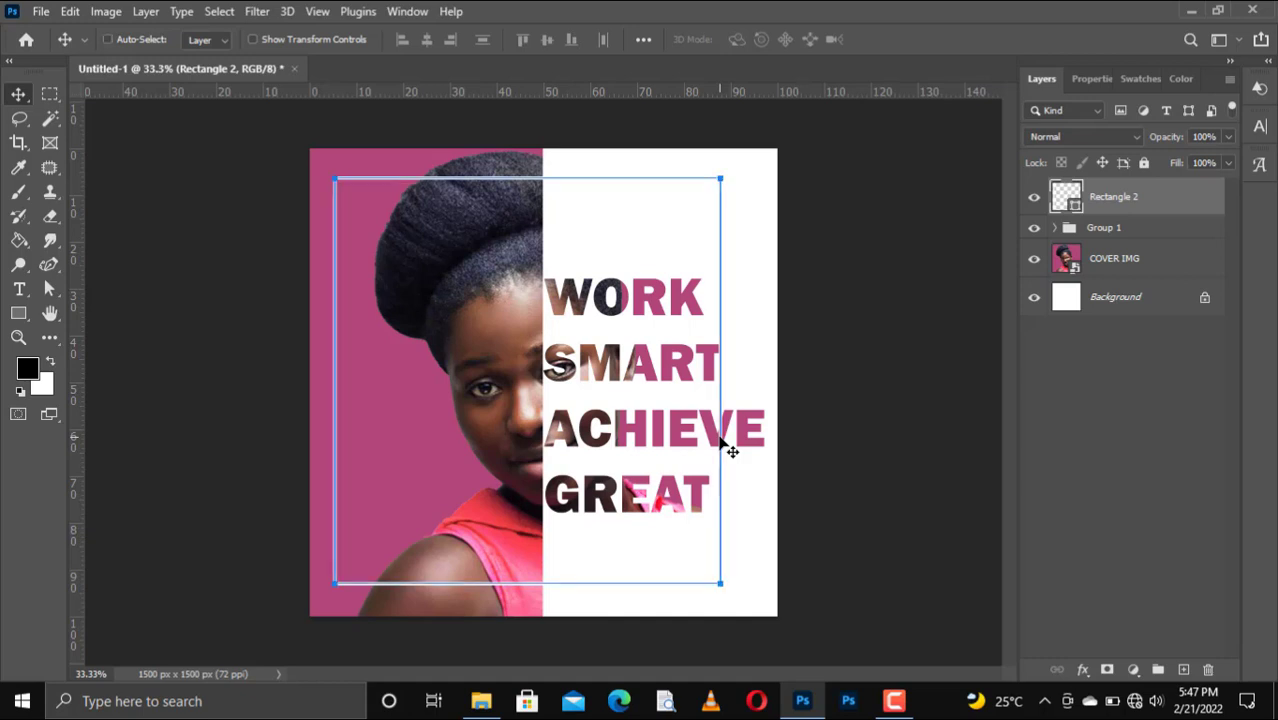
pyautogui.hotkey('ctrl', 't')
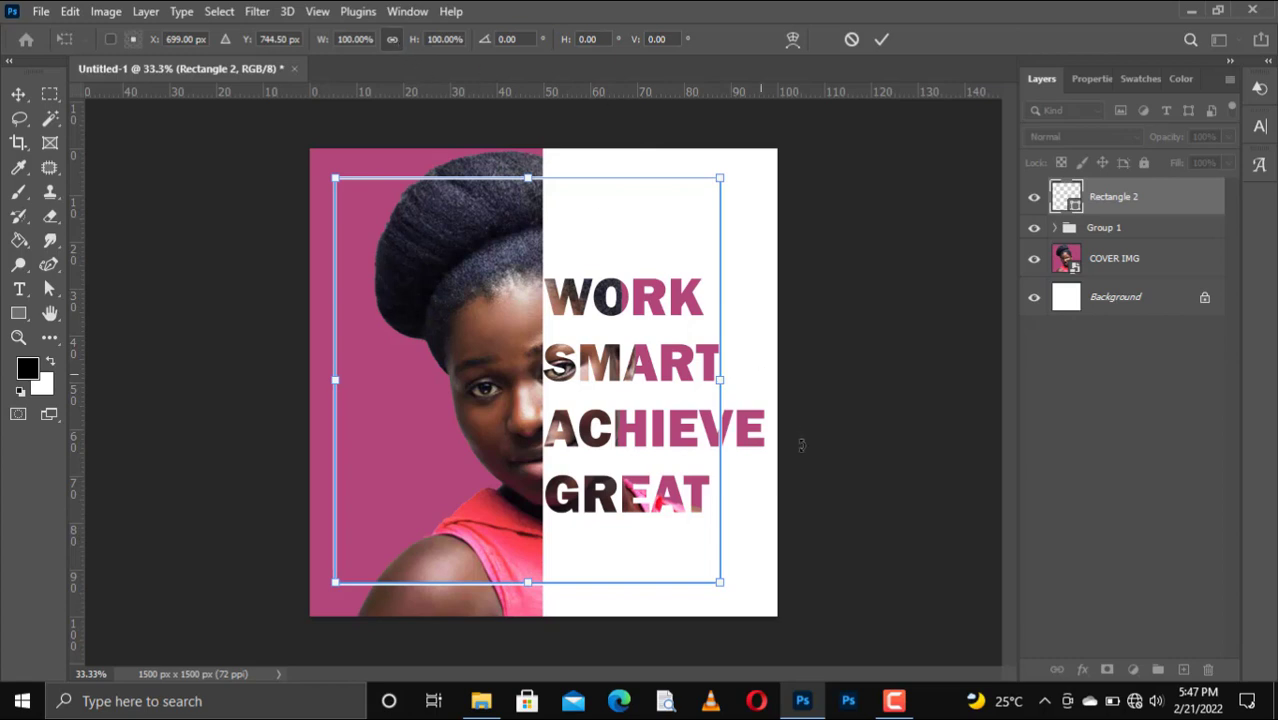
pyautogui.moveTo(722, 379); pyautogui.dragTo(776, 391)
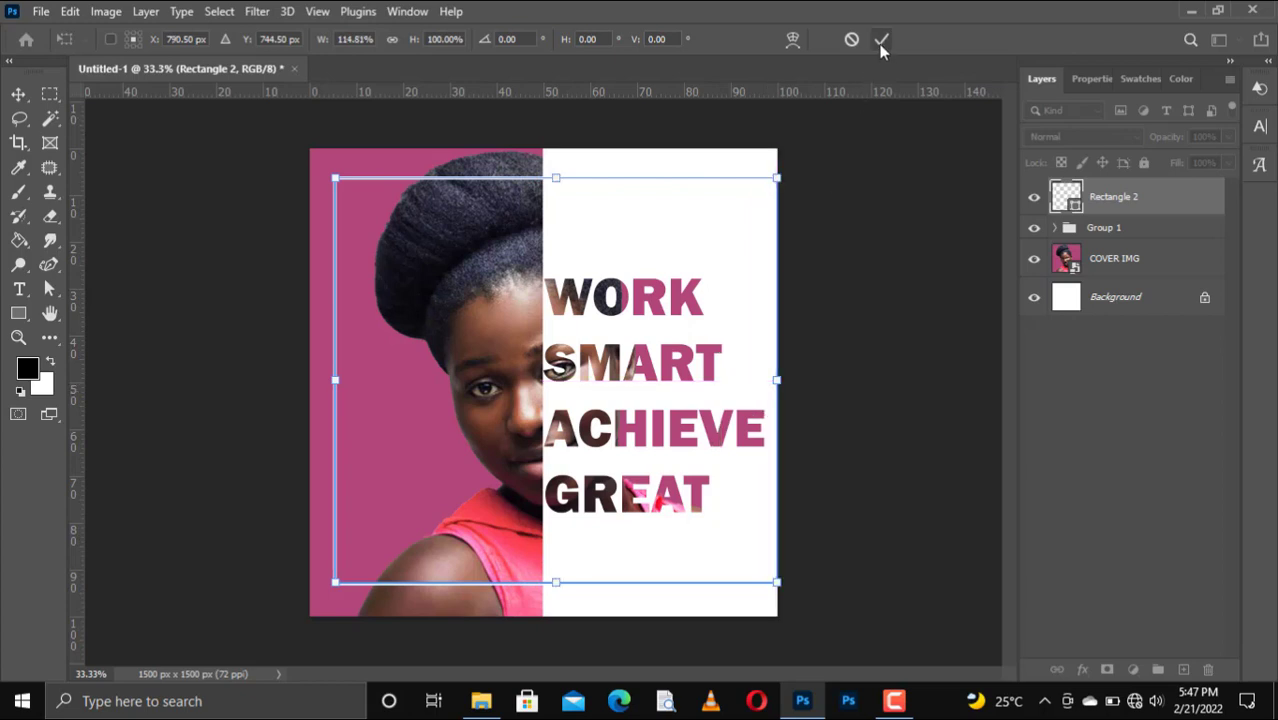
pyautogui.click(881, 39)
pyautogui.press('Return')
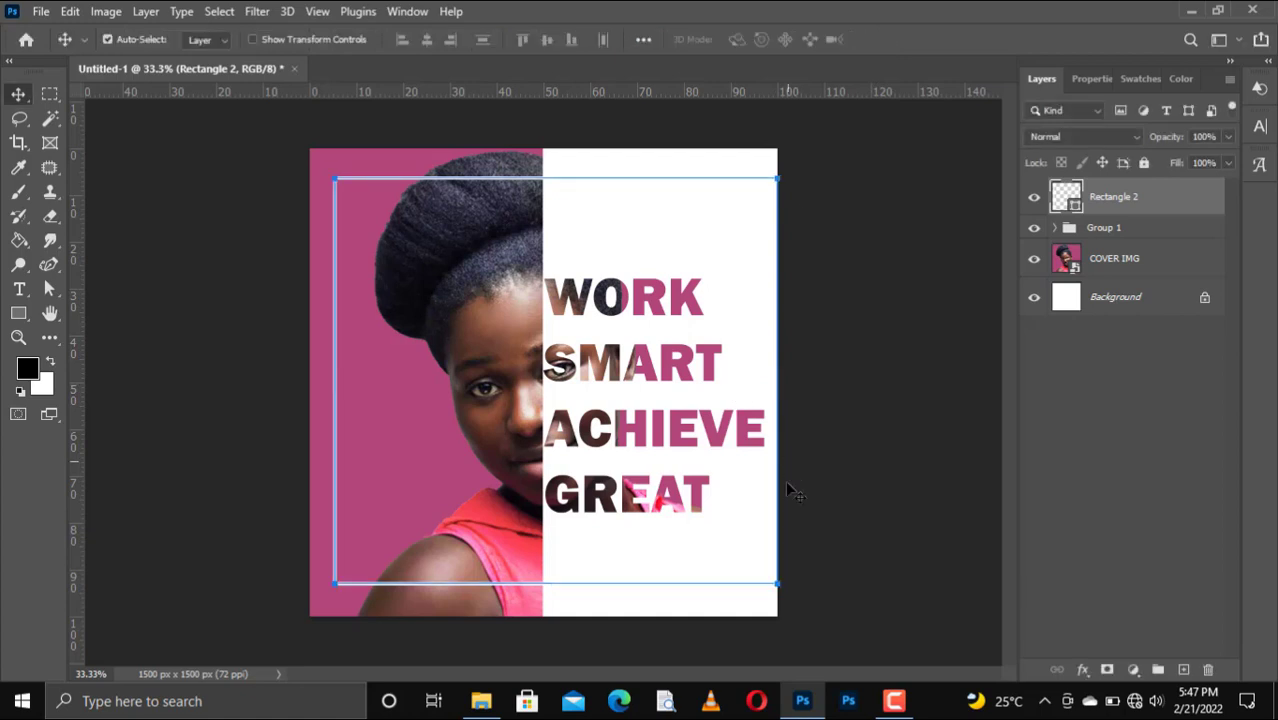
# Select Rectangle 1 and COVER IMG, then reselect the Rectangle 2 frame layer.
pyautogui.click(673, 597)
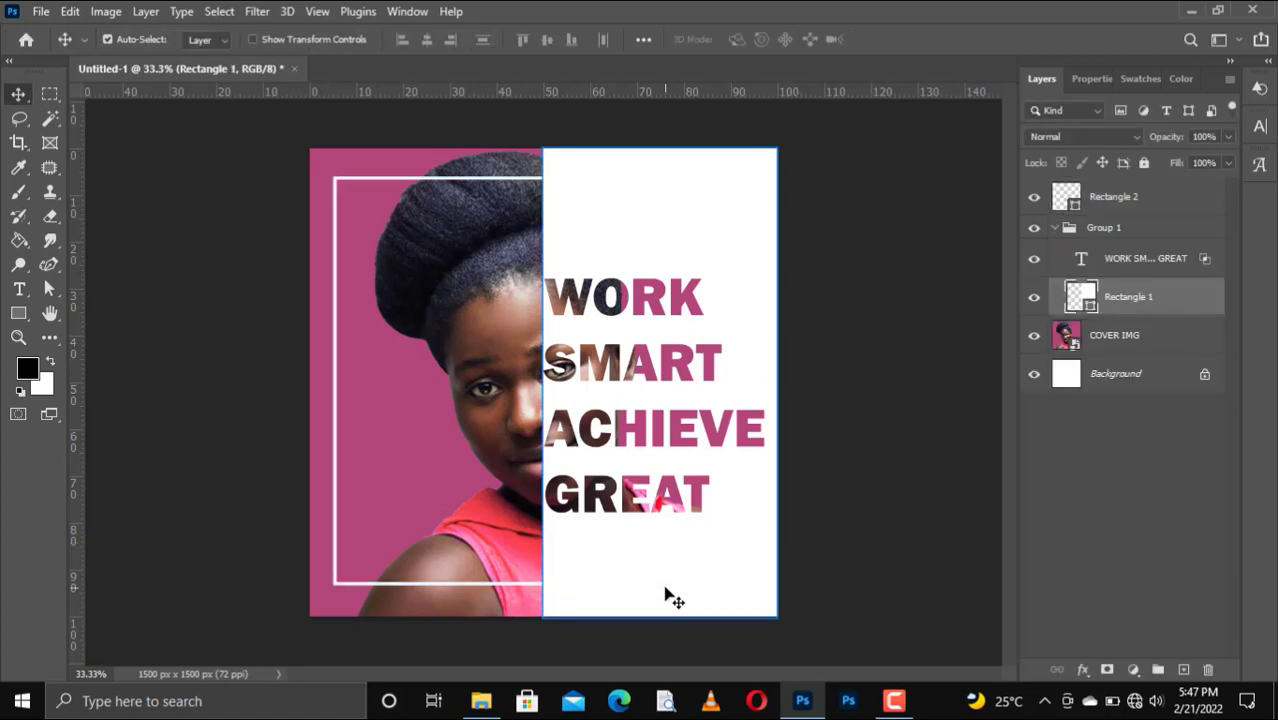
pyautogui.click(468, 514)
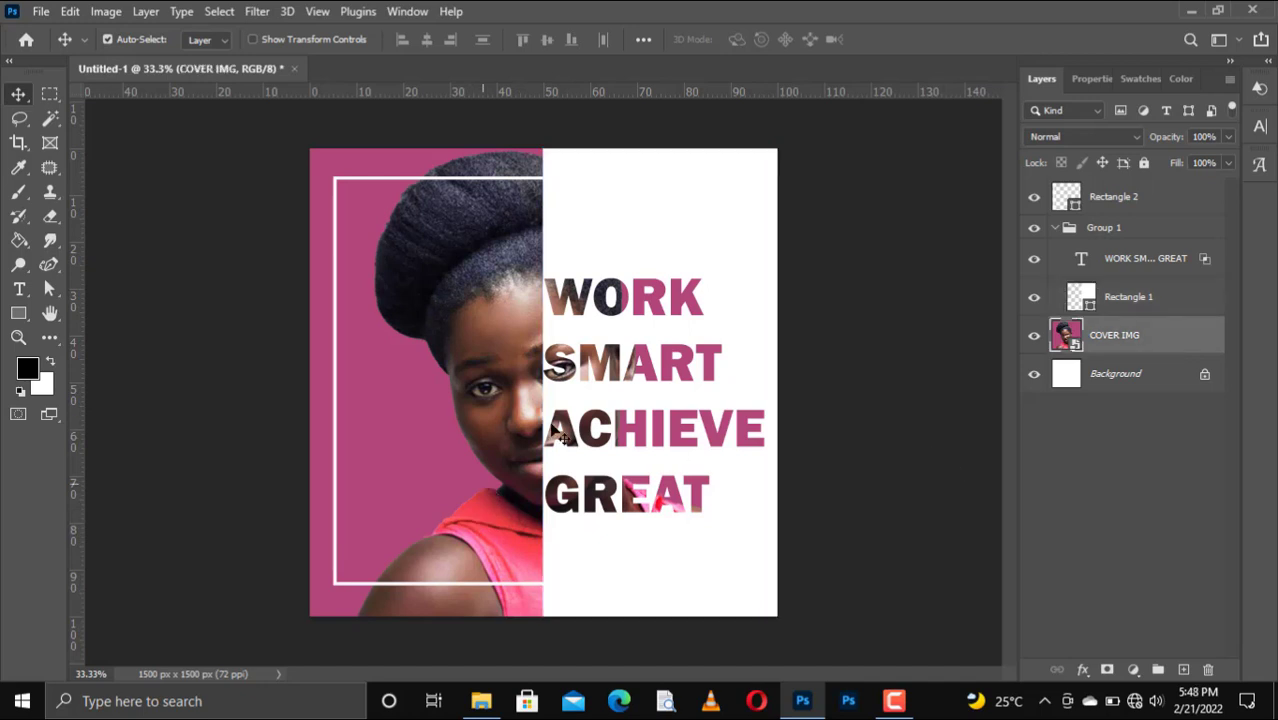
pyautogui.click(1128, 197)
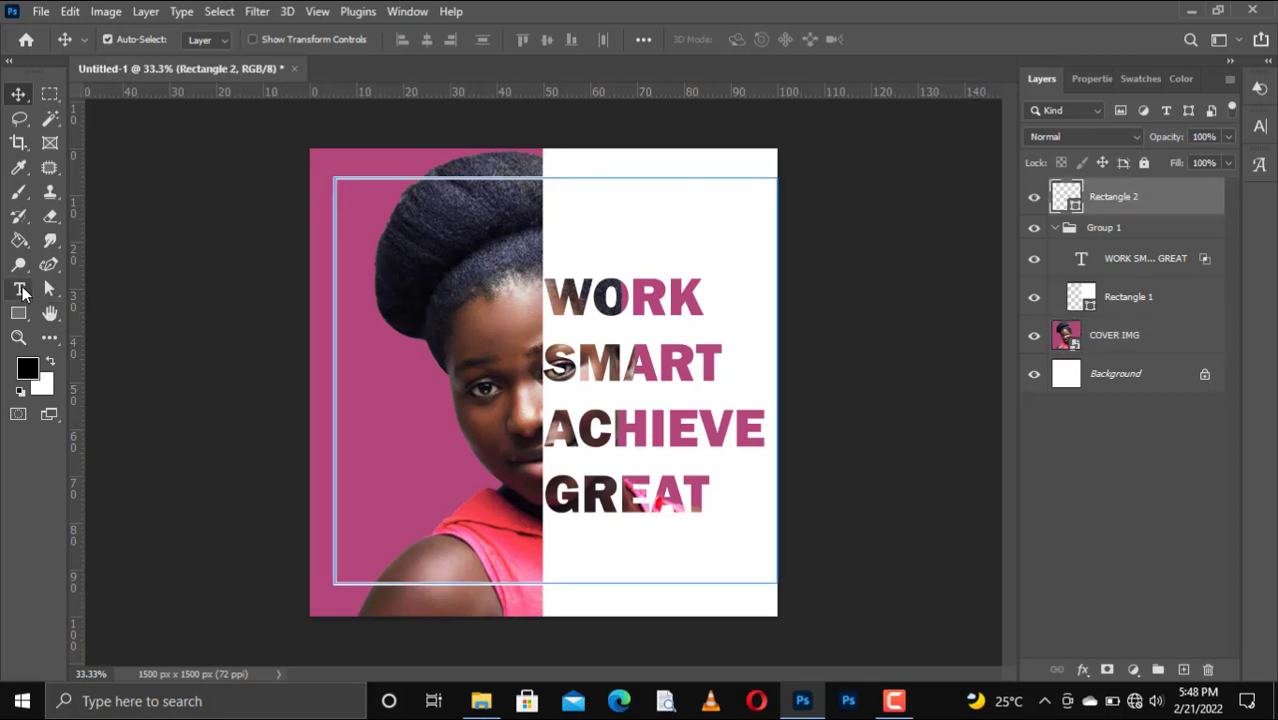
# In Group 1, type the person's name as a two-line caption at the frame's lower left and commit it.
pyautogui.click(20, 290)
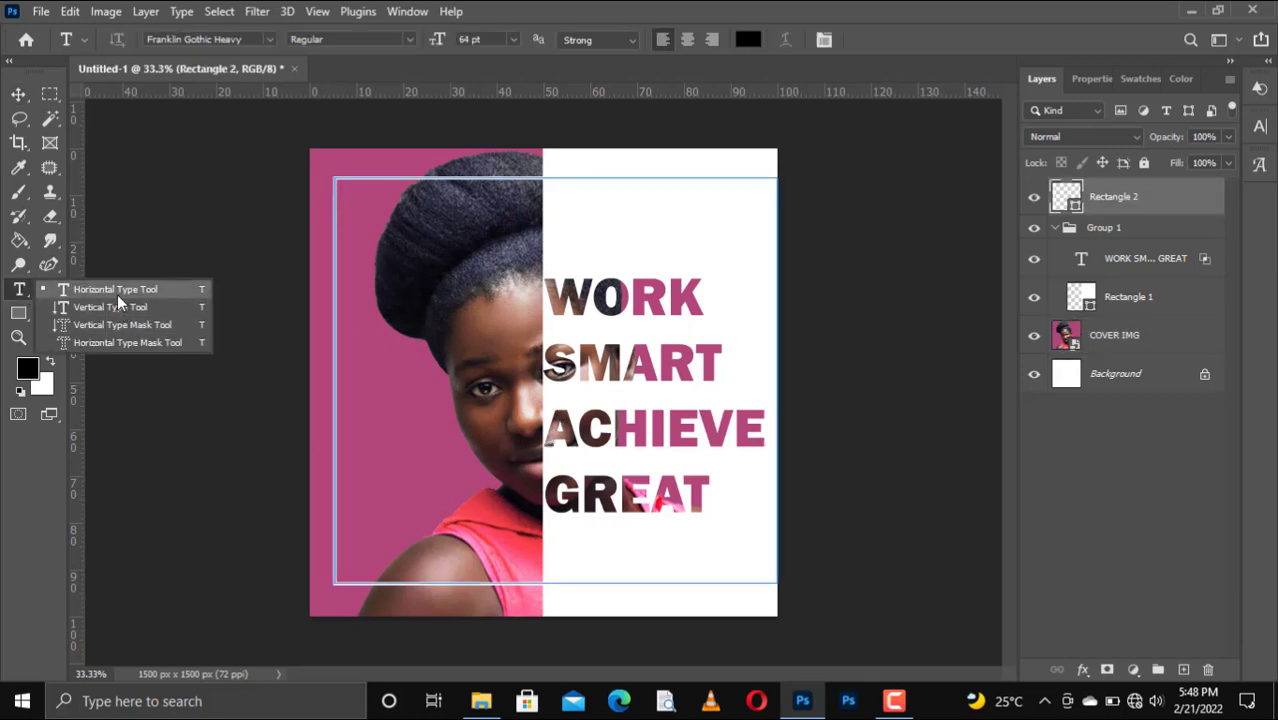
pyautogui.click(117, 294)
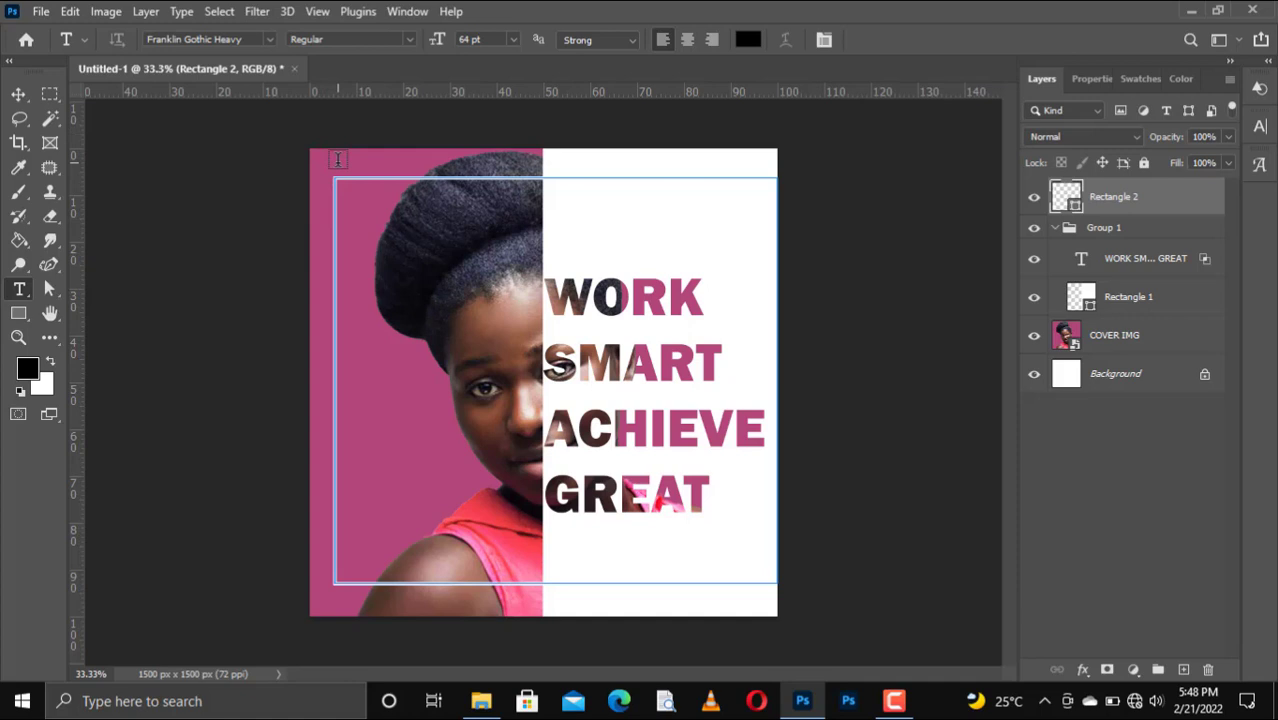
pyautogui.click(1098, 241)
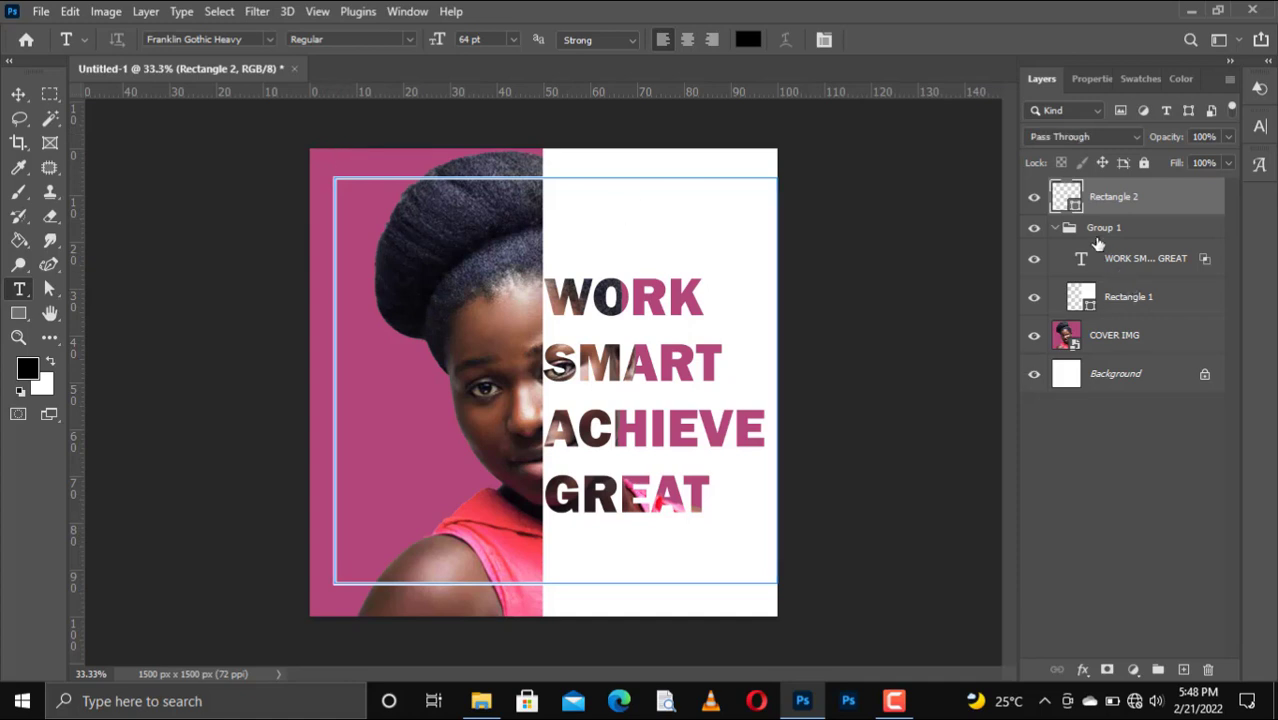
pyautogui.click(363, 495)
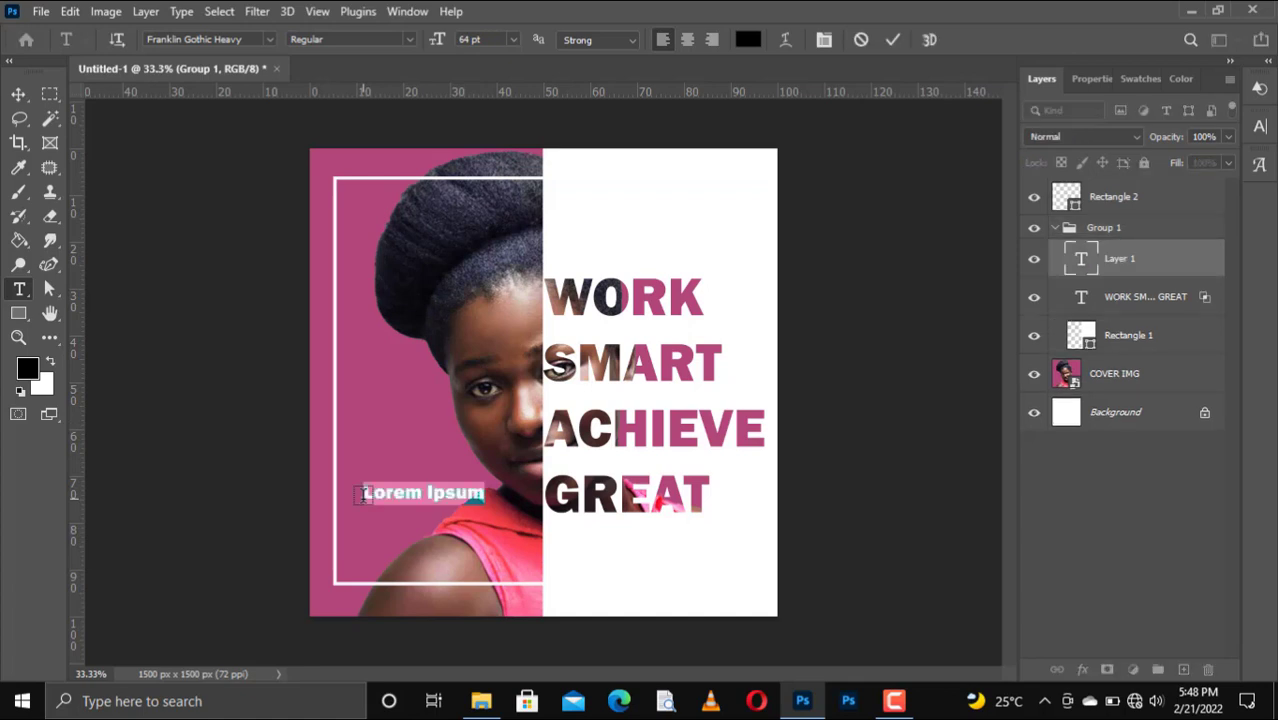
pyautogui.click(363, 495)
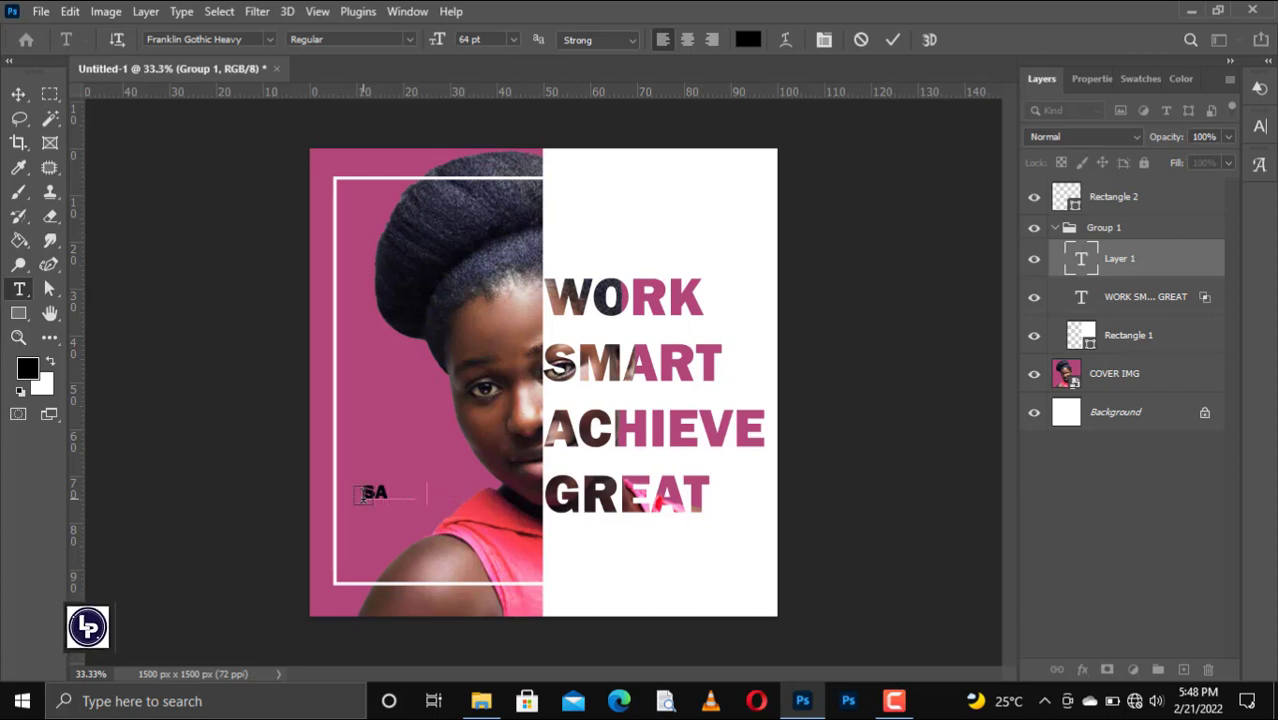
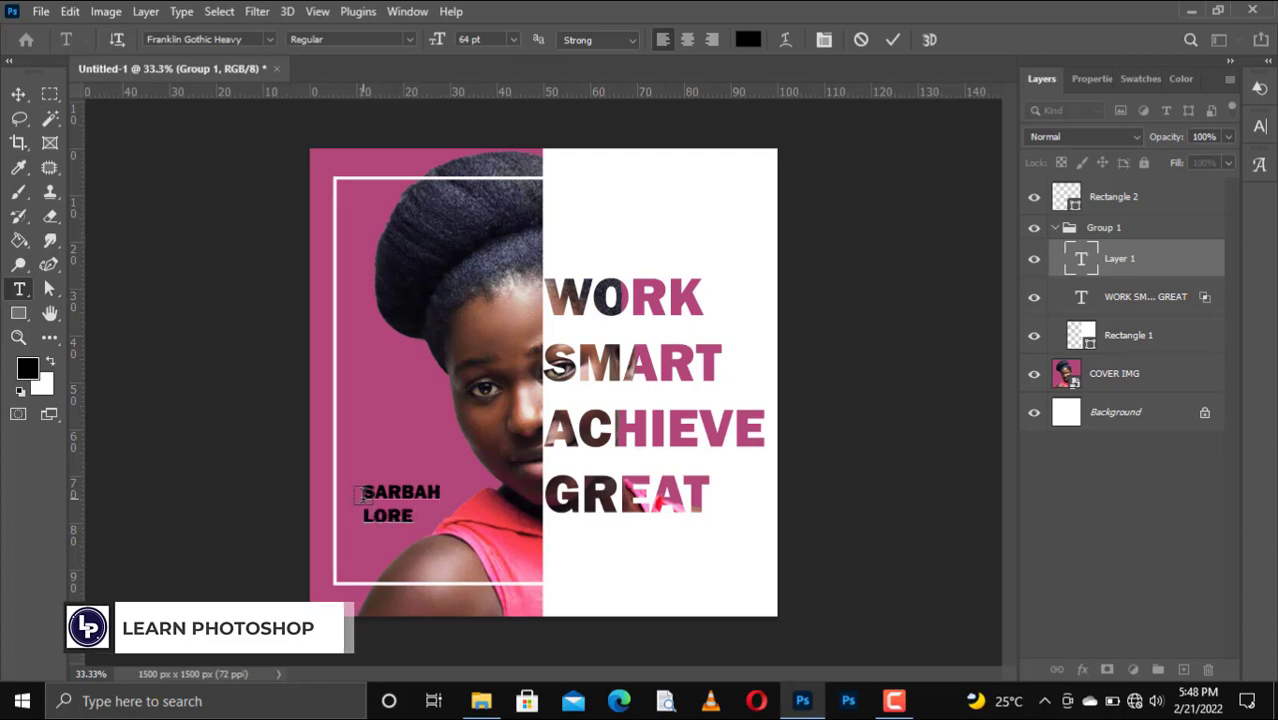
pyautogui.click(895, 42)
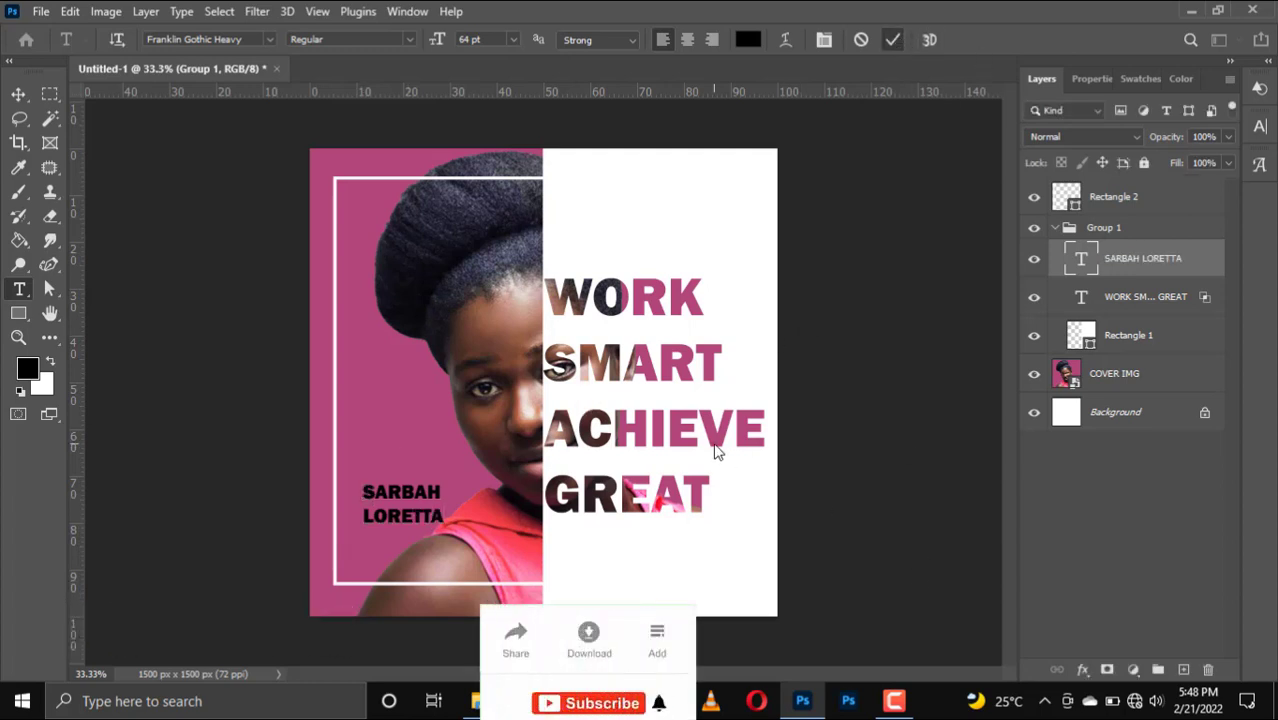
# Scale the name caption down to about 86% width and 84% height.
pyautogui.hotkey('ctrl', 't')
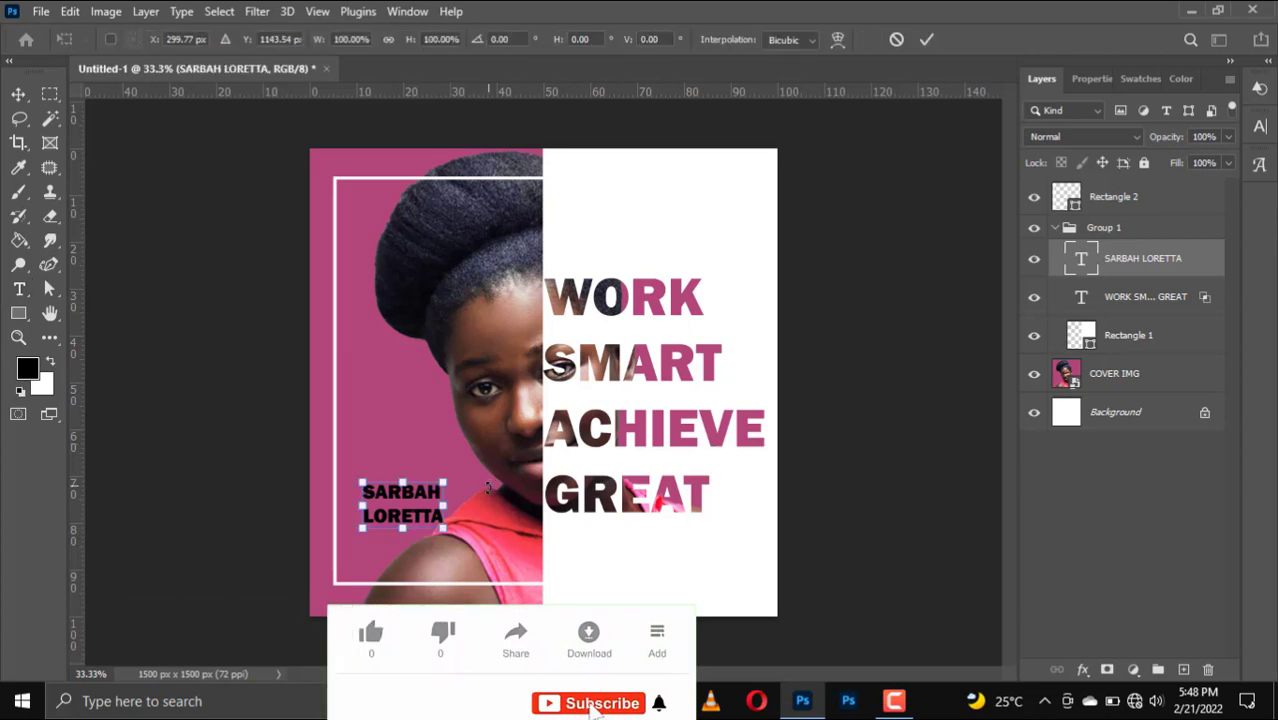
pyautogui.moveTo(442, 528); pyautogui.dragTo(421, 508)
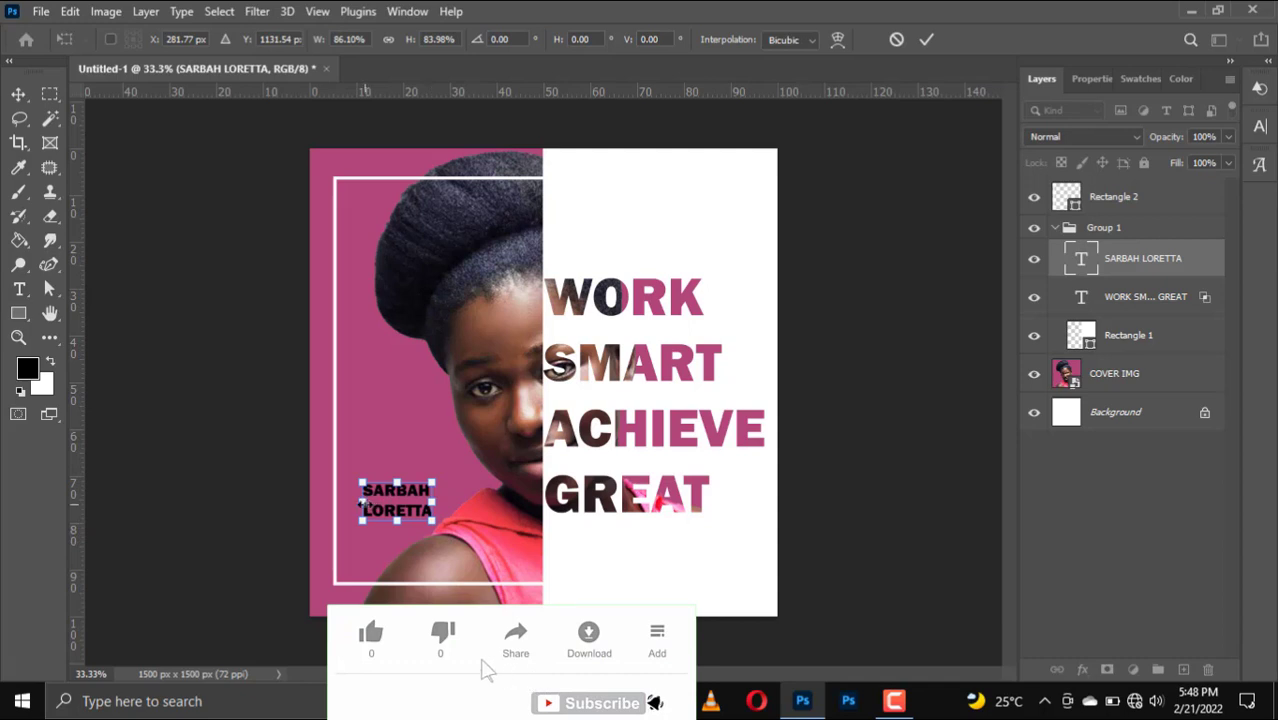
pyautogui.press('Return')
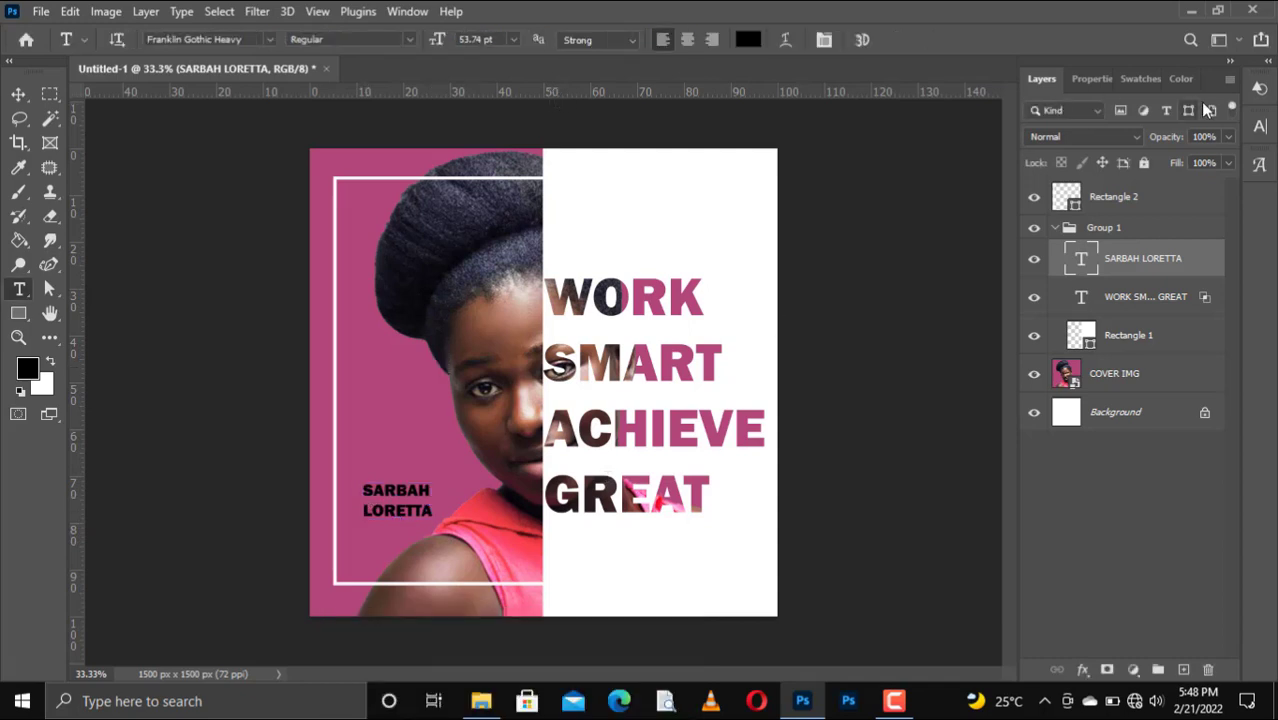
# Color the name caption white and reduce its leading from 64 pt to 51 pt.
pyautogui.click(1138, 80)
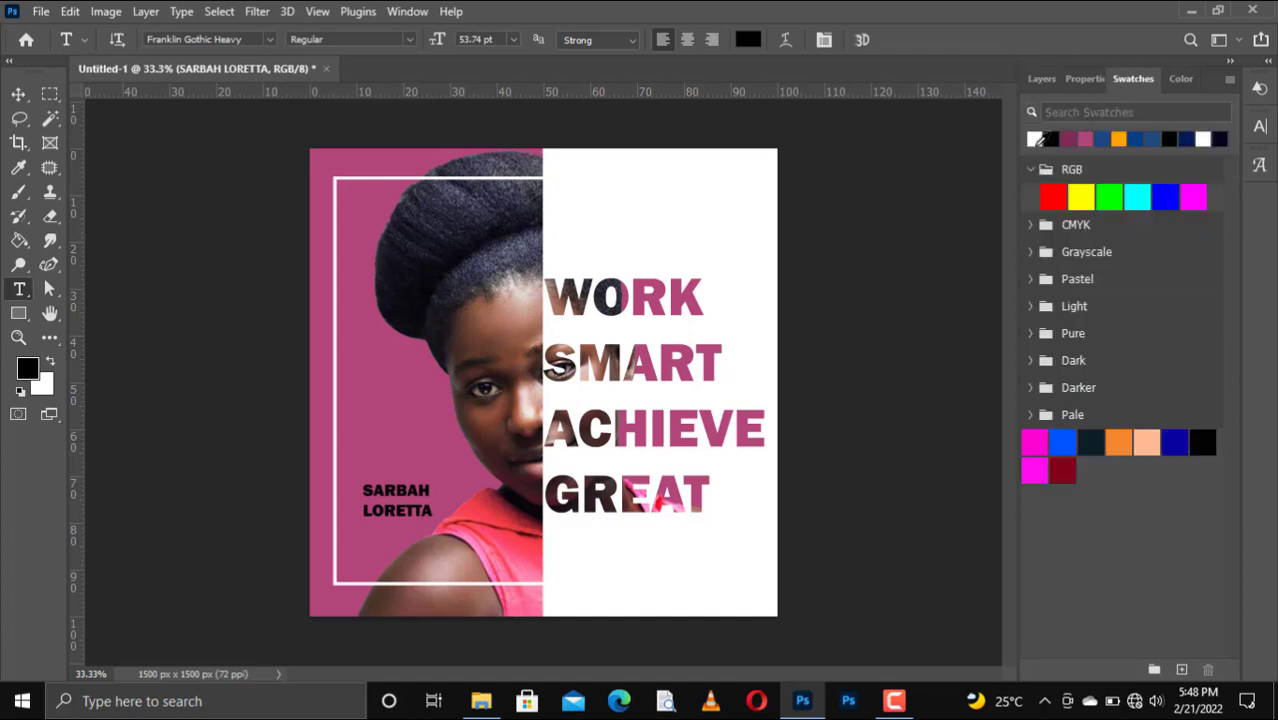
pyautogui.click(1035, 139)
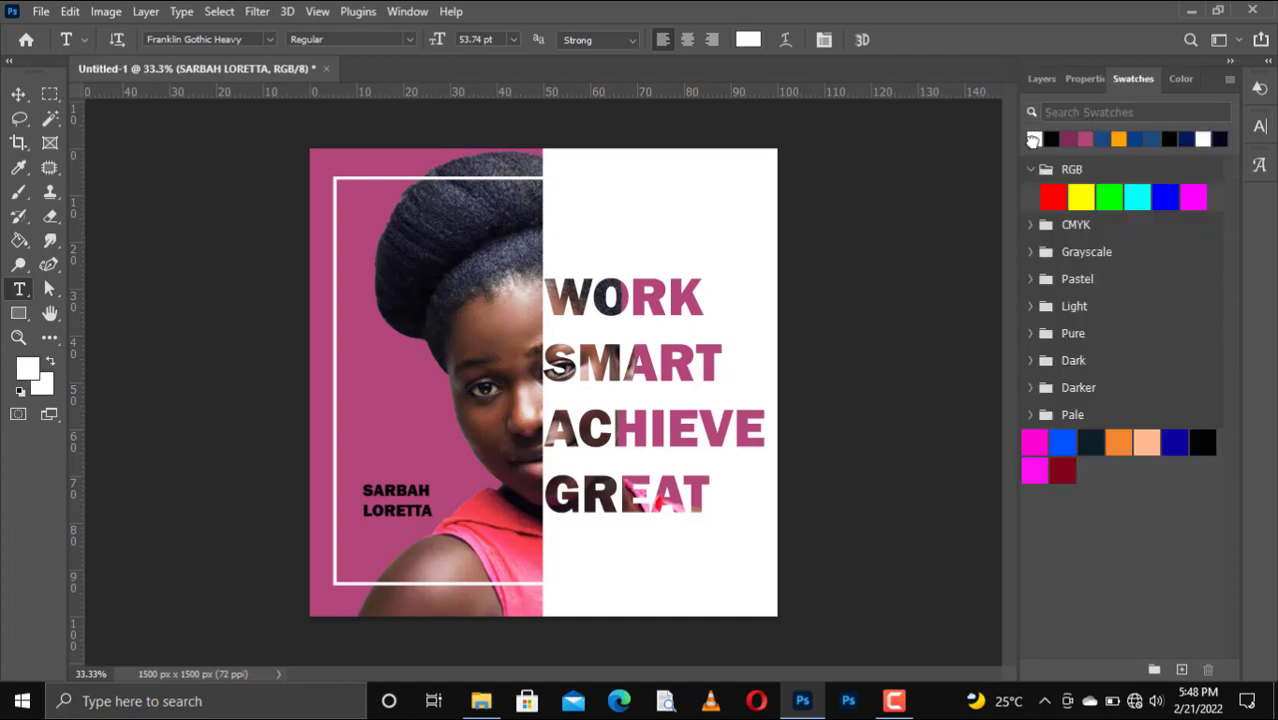
pyautogui.click(1092, 80)
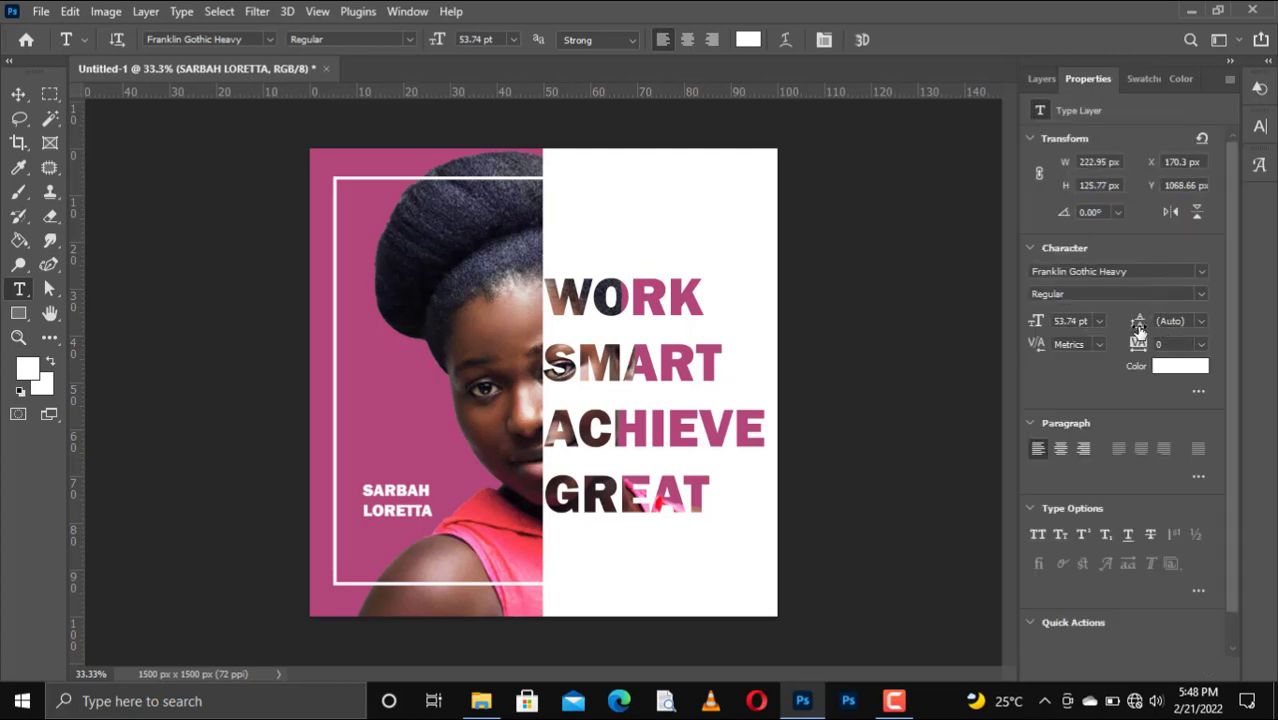
pyautogui.moveTo(1138, 328); pyautogui.dragTo(1140, 320)
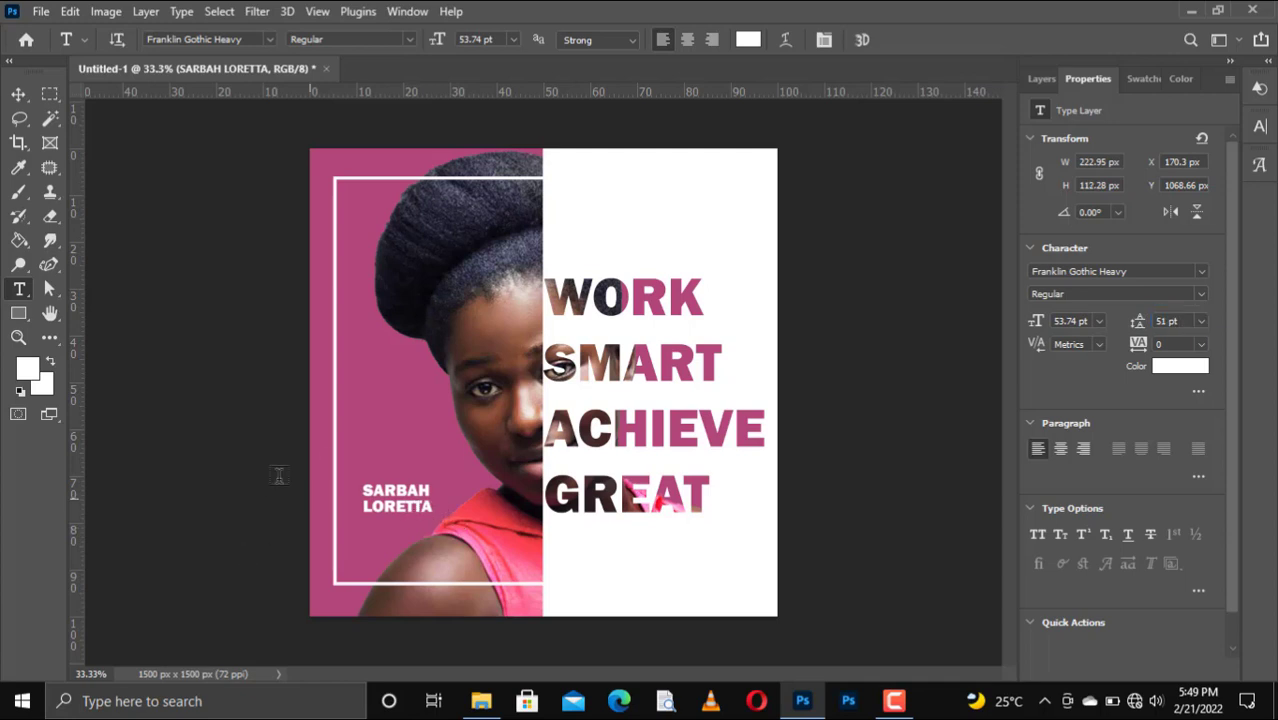
pyautogui.click(24, 313)
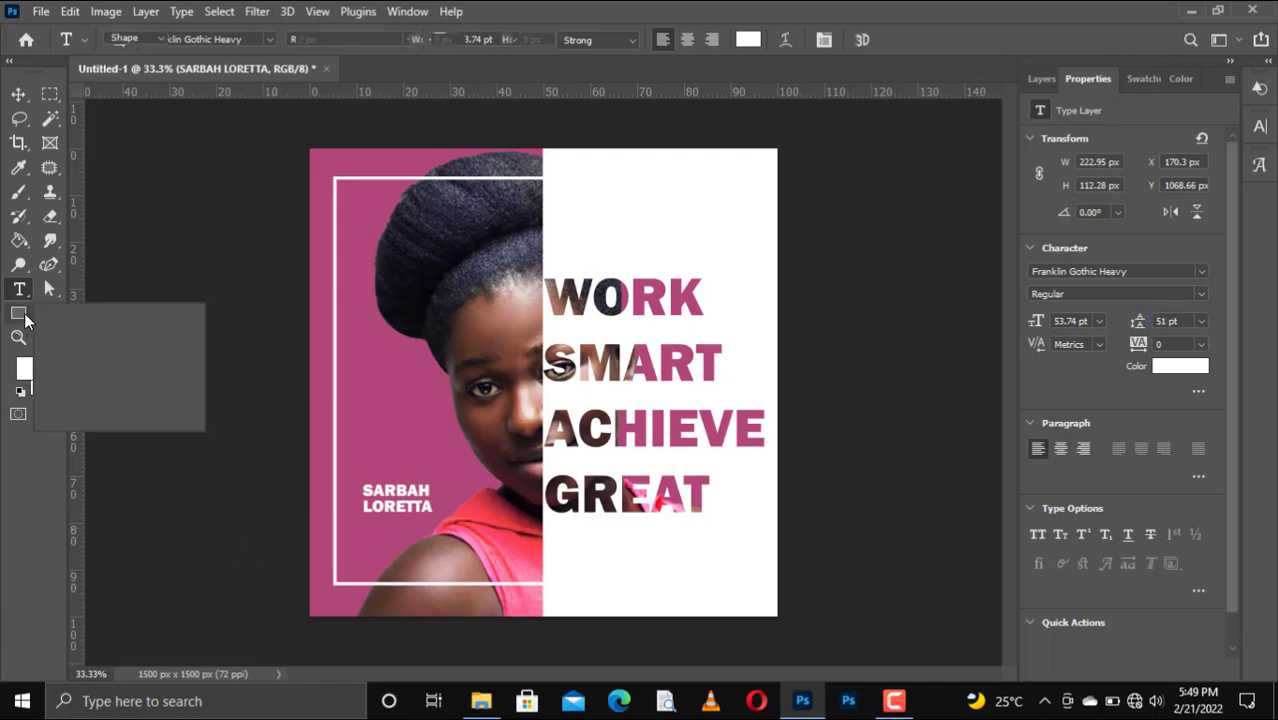
# Draw a small white 51 x 51 px triangle just above the name caption.
pyautogui.press('Escape')
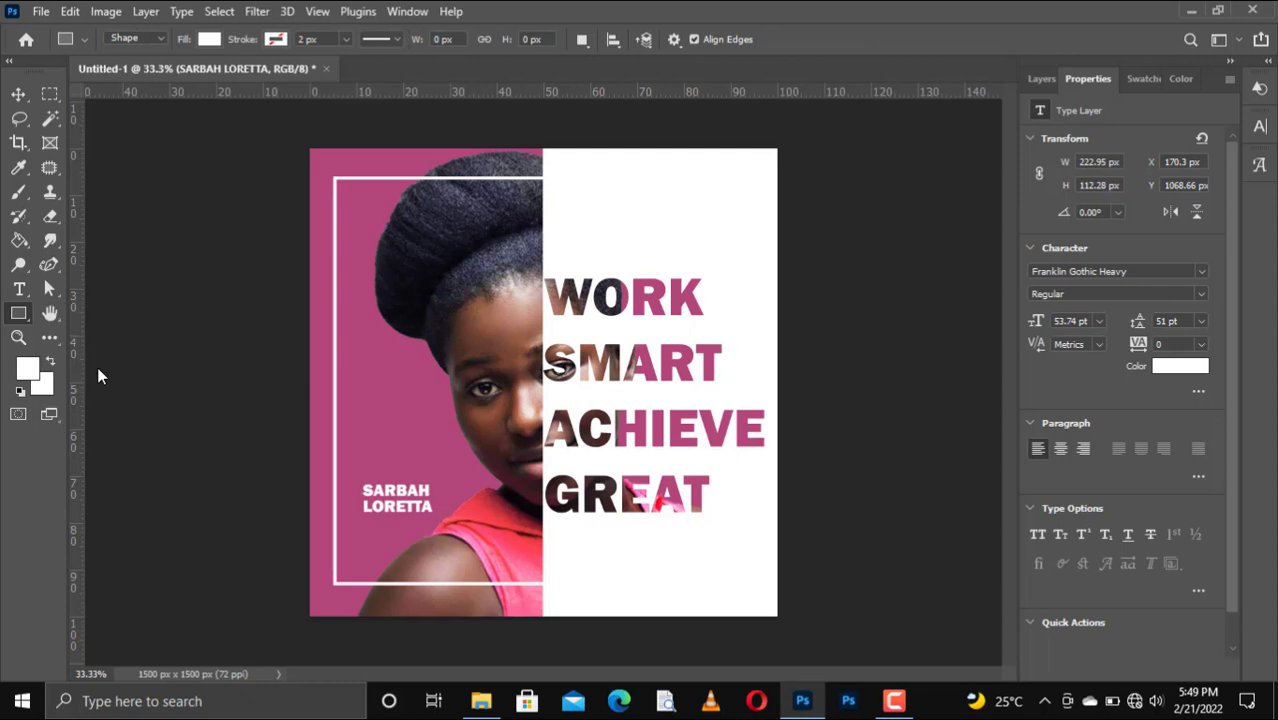
pyautogui.hotkey('shift', 'u')
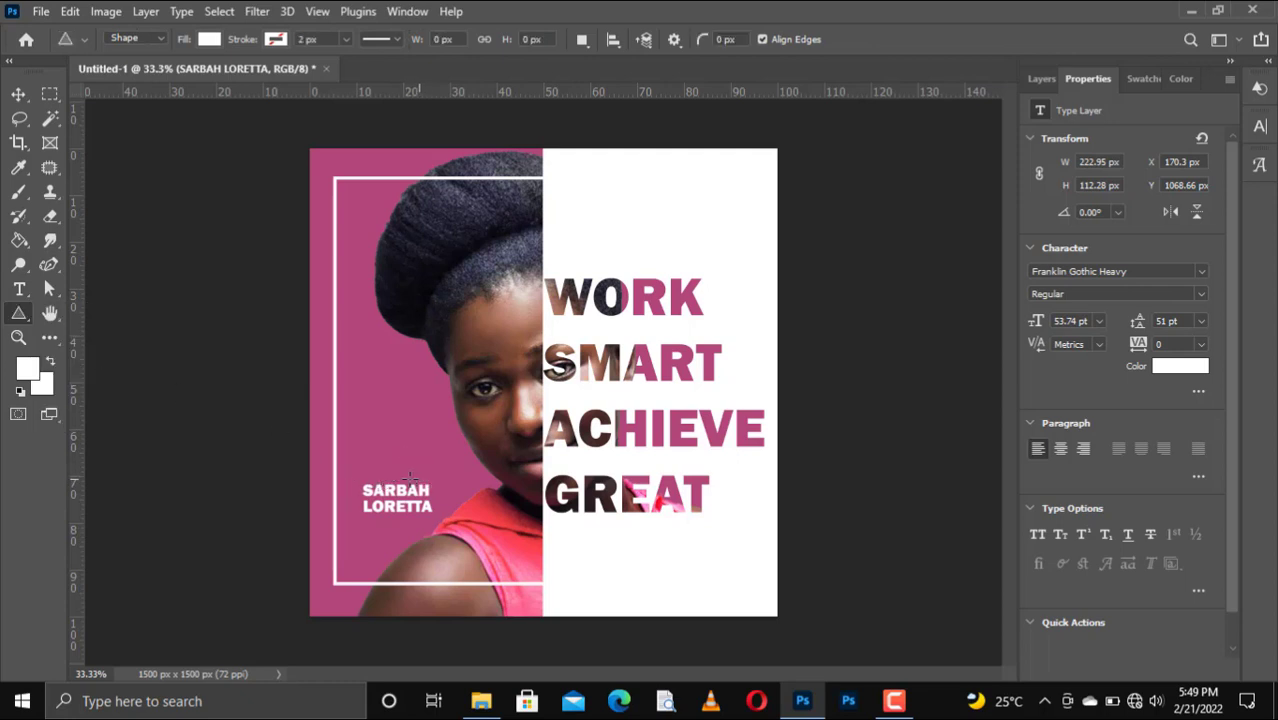
pyautogui.moveTo(389, 467); pyautogui.dragTo(397, 476)
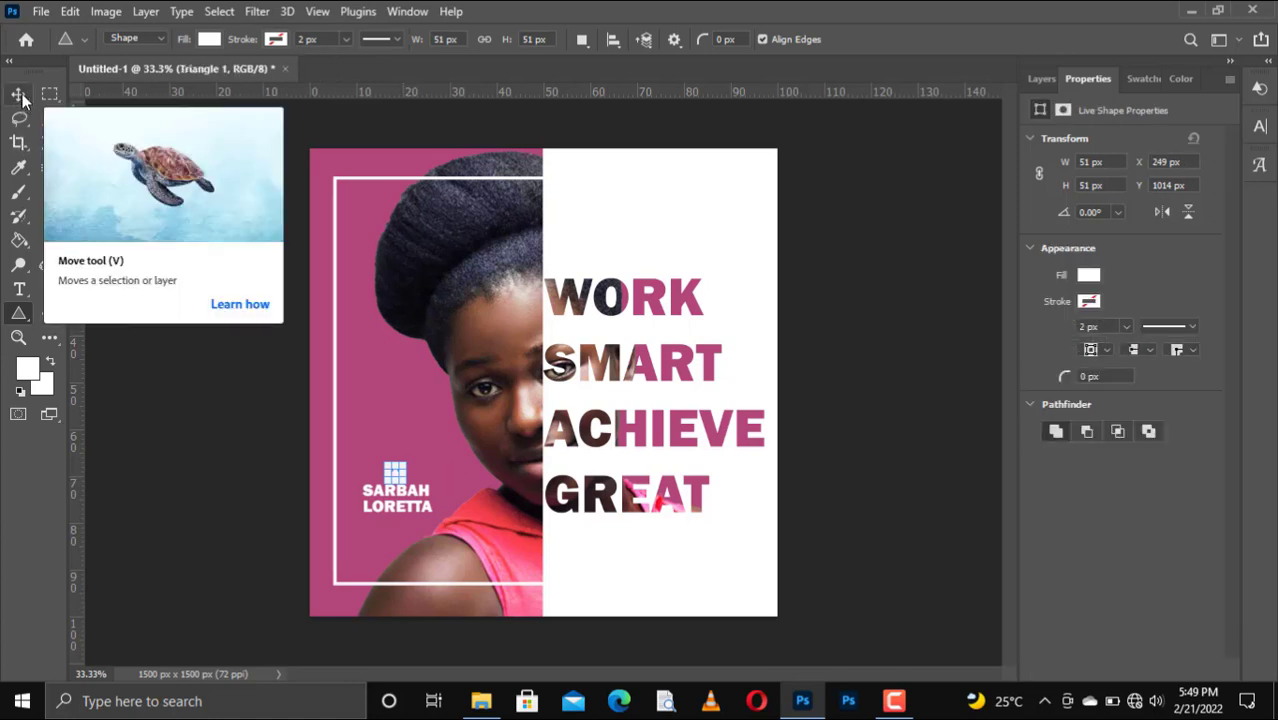
pyautogui.rightClick(394, 472)
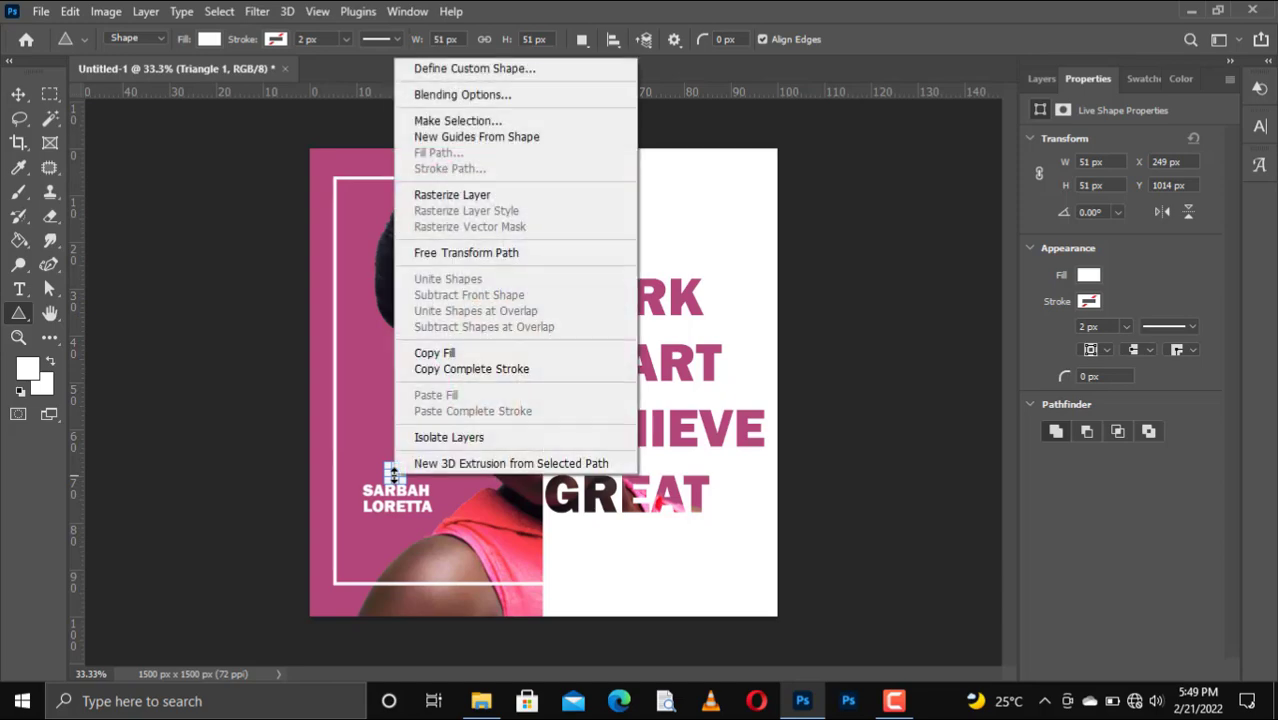
pyautogui.click(388, 474)
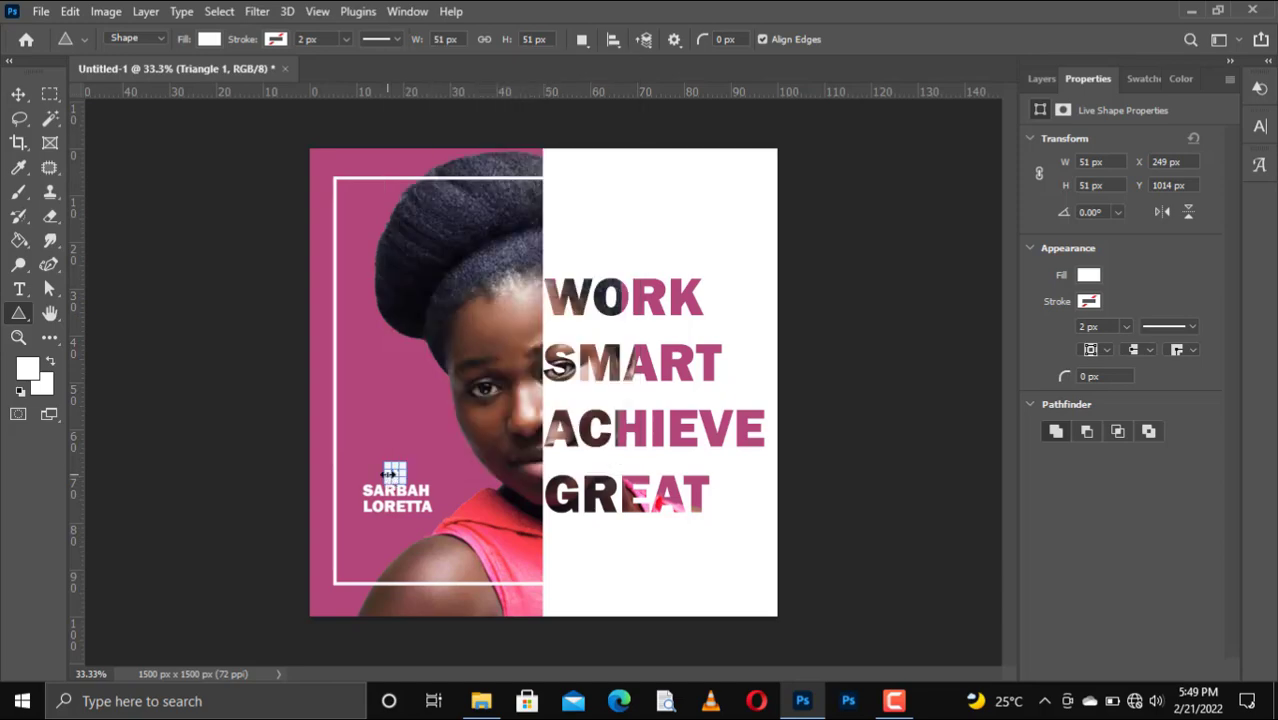
# Rotate the triangle 90° clockwise so it points right like a play icon.
pyautogui.hotkey('ctrl', 't')
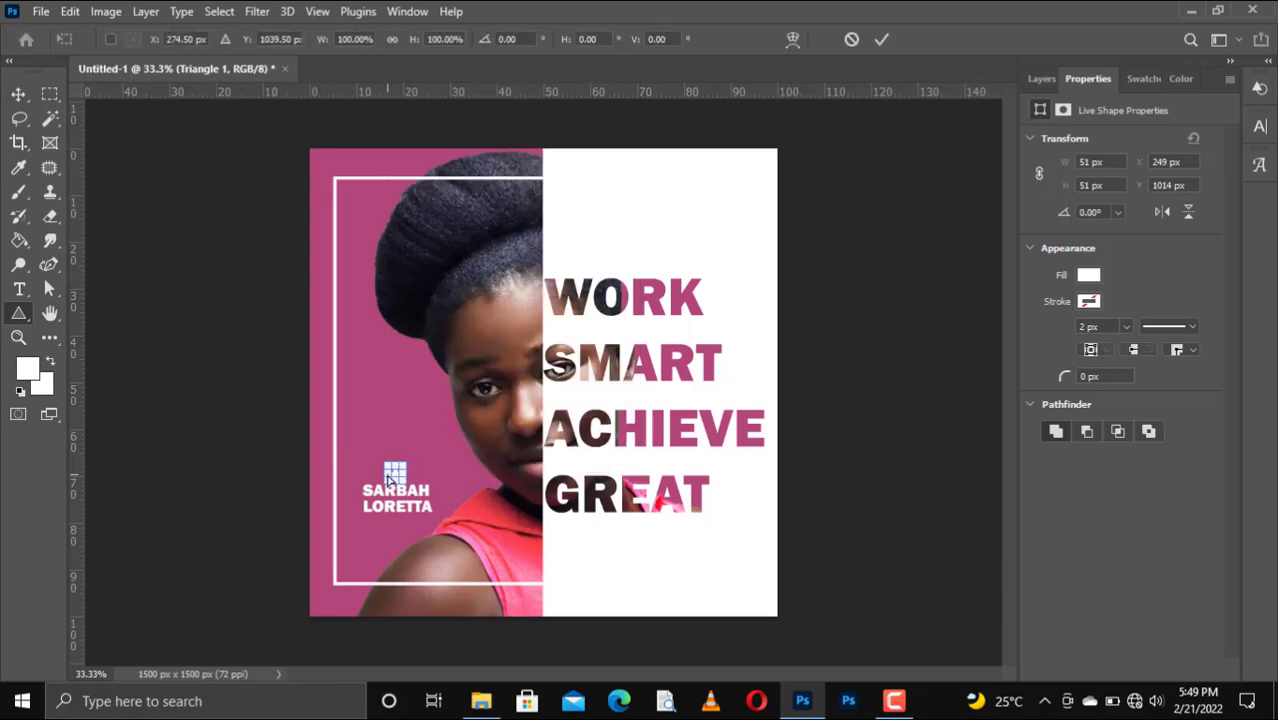
pyautogui.rightClick(388, 474)
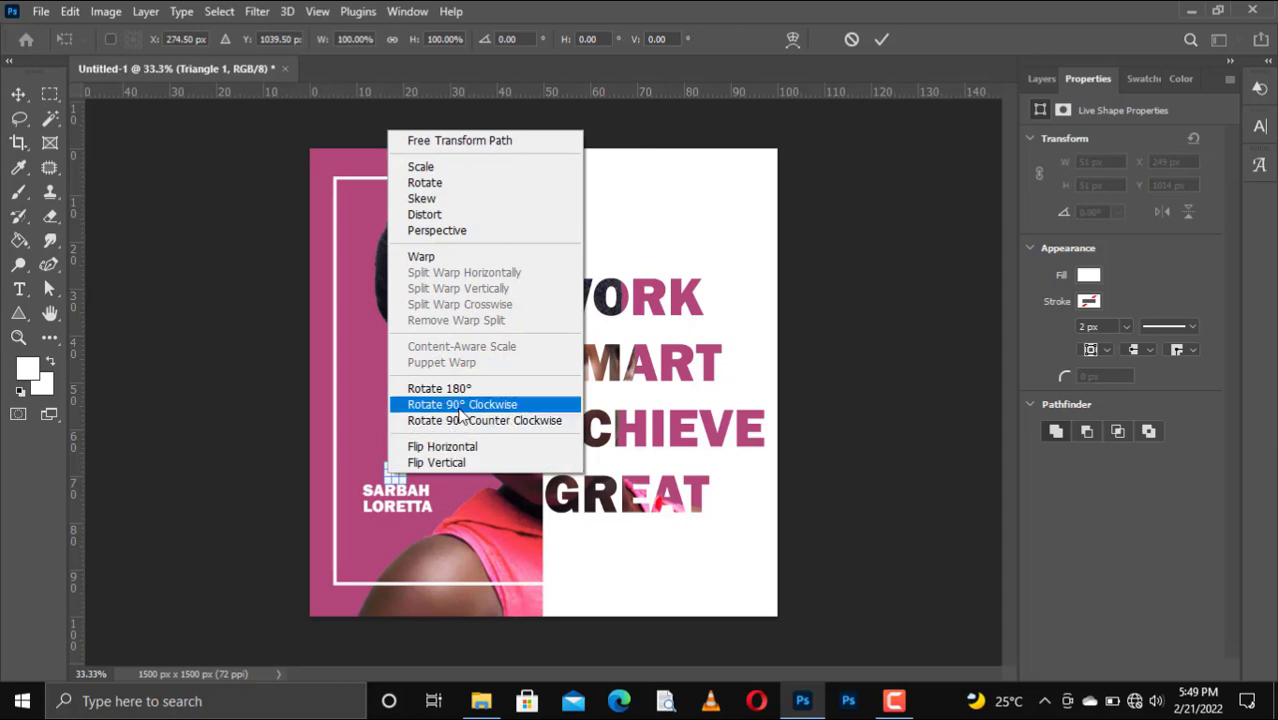
pyautogui.click(460, 406)
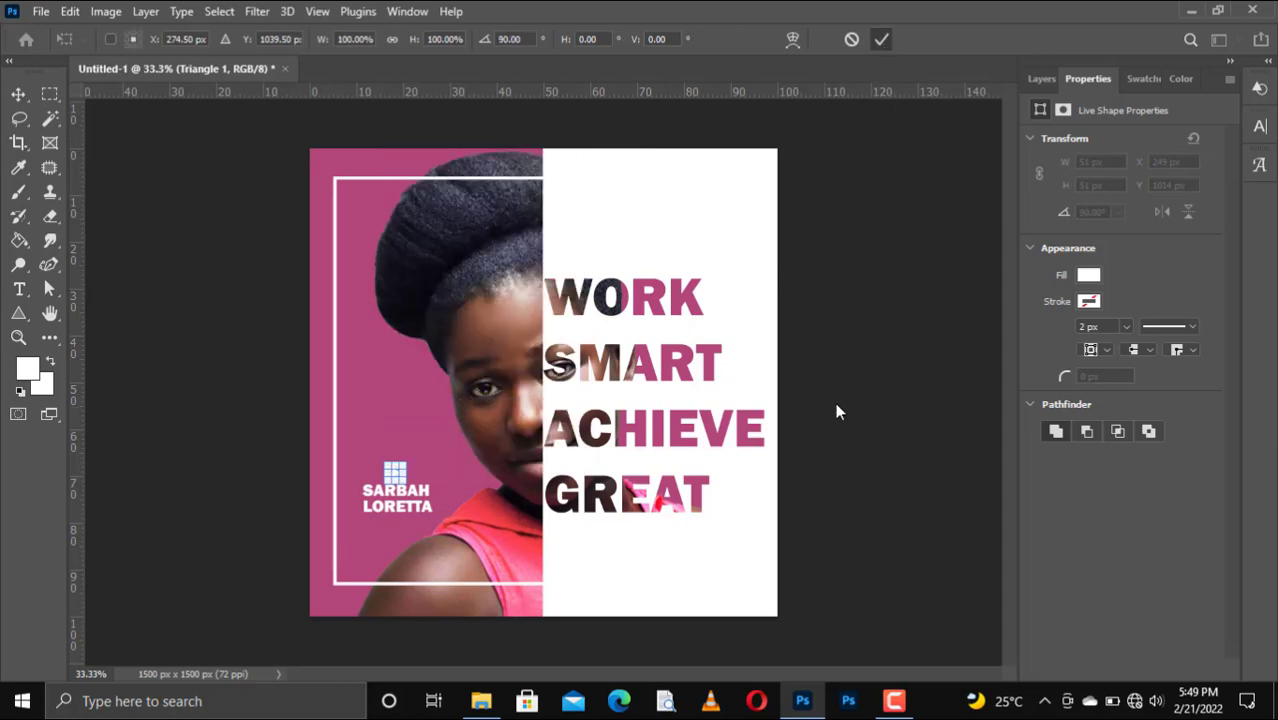
pyautogui.press('Return')
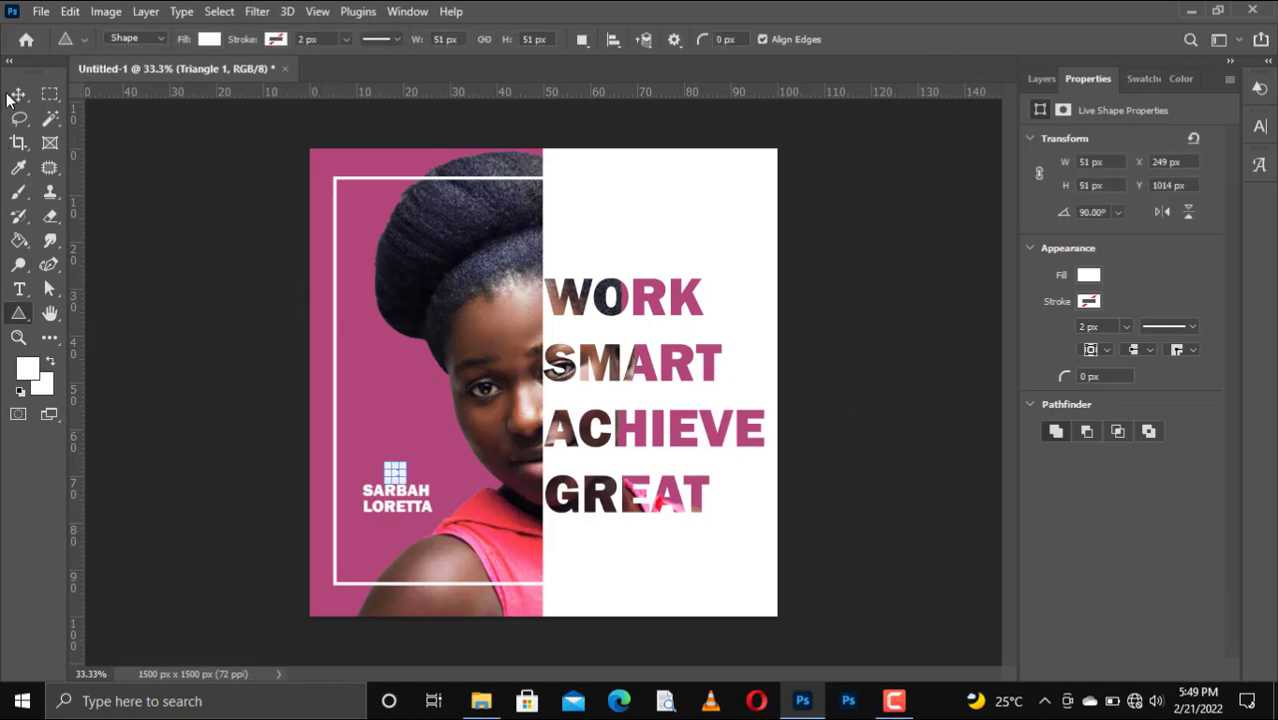
# Drag the name caption a few pixels down beneath the play triangle with the Move tool.
pyautogui.click(17, 95)
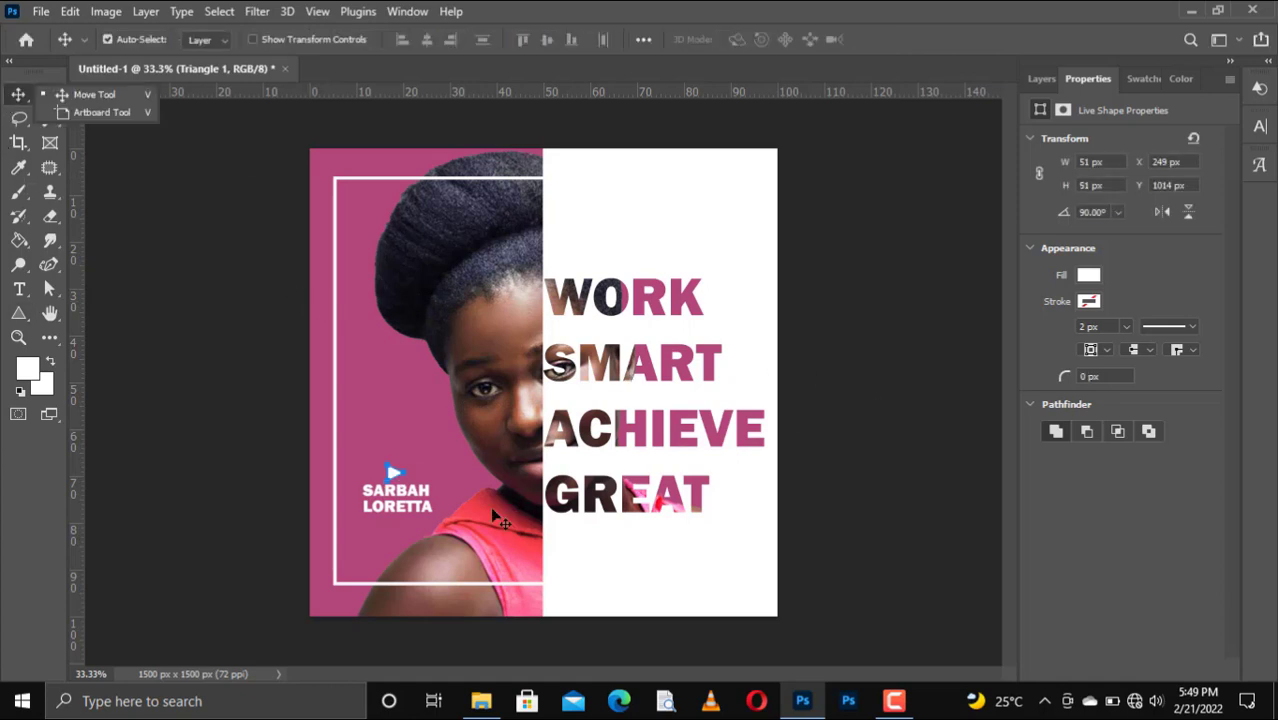
pyautogui.click(452, 548)
pyautogui.click(415, 506)
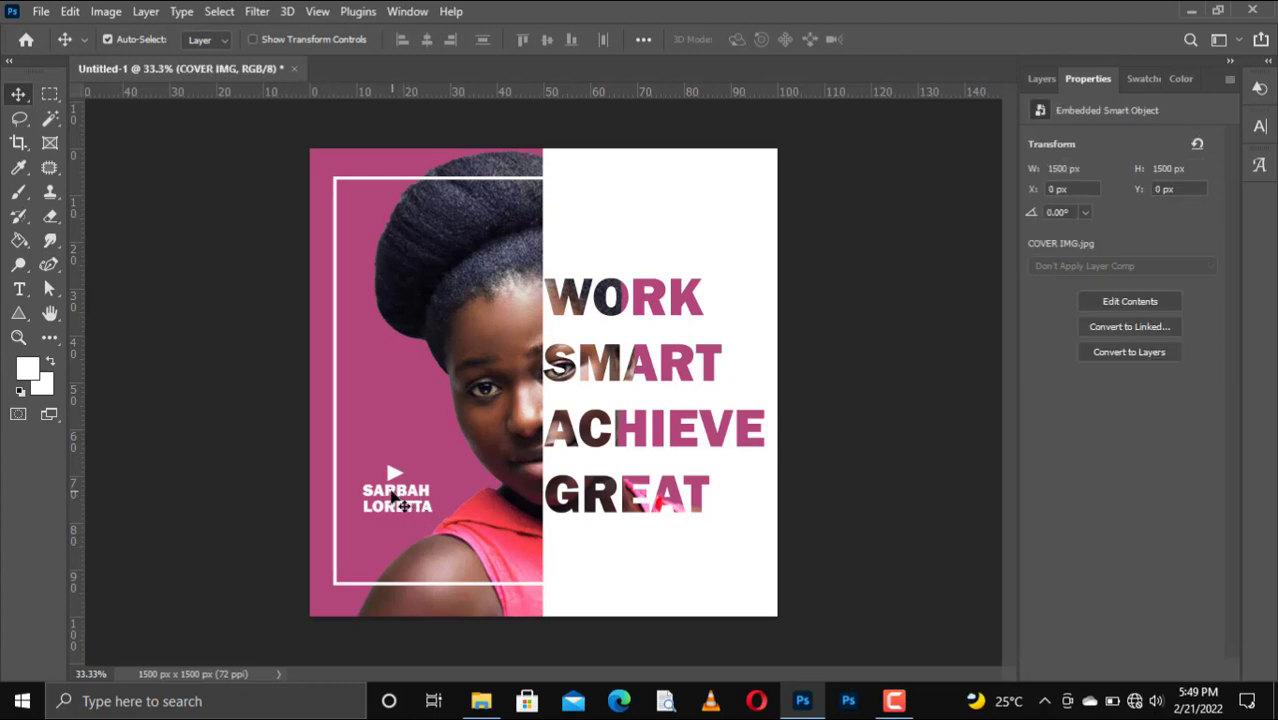
pyautogui.click(398, 503)
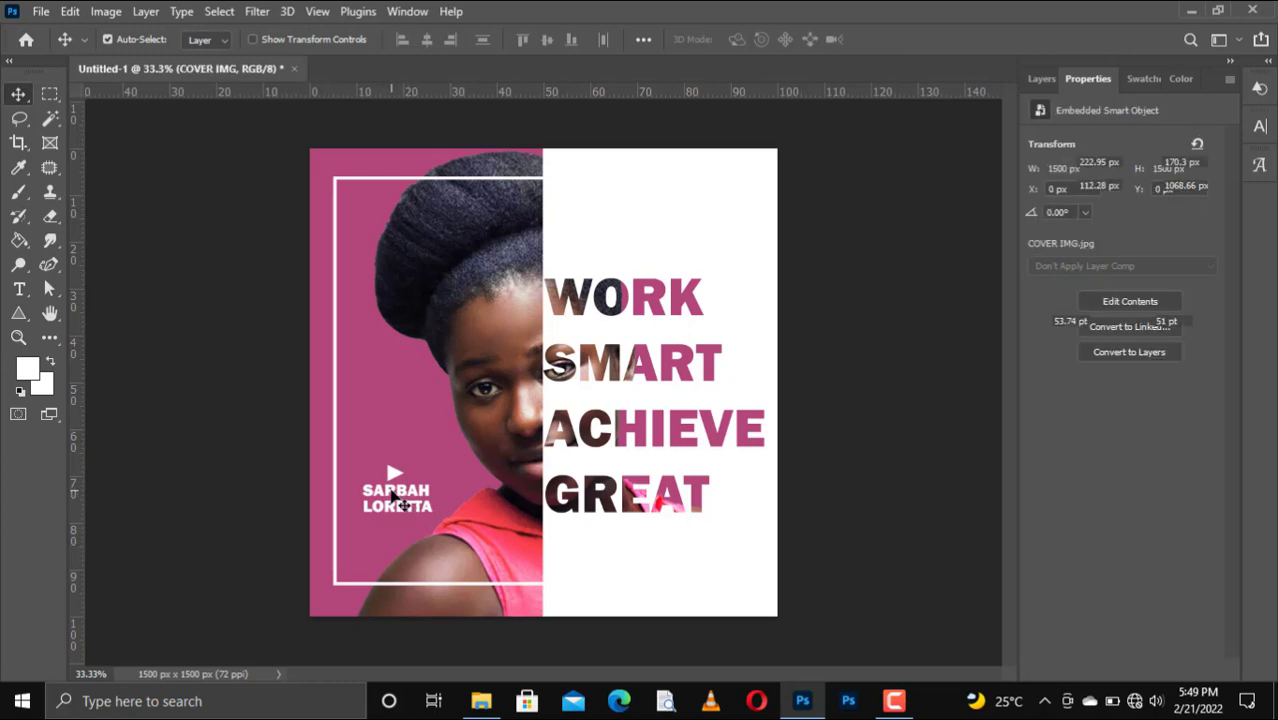
pyautogui.moveTo(398, 503); pyautogui.dragTo(399, 506)
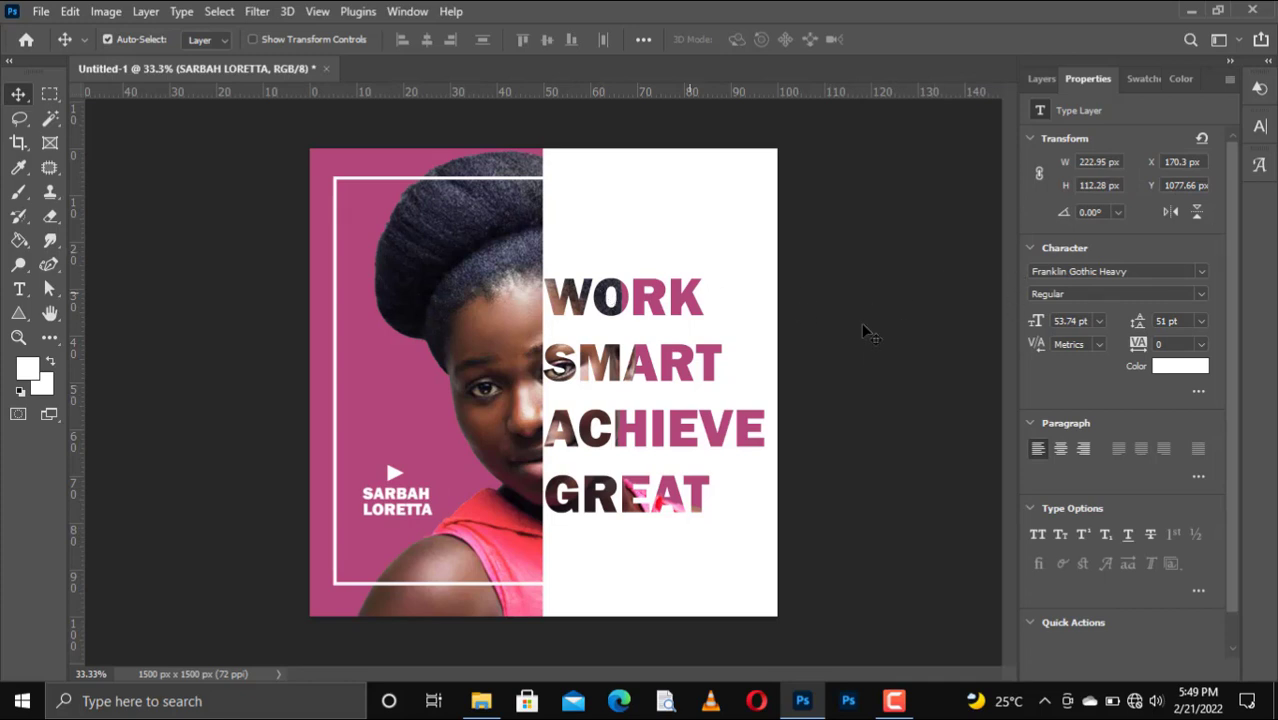
pyautogui.click(1040, 78)
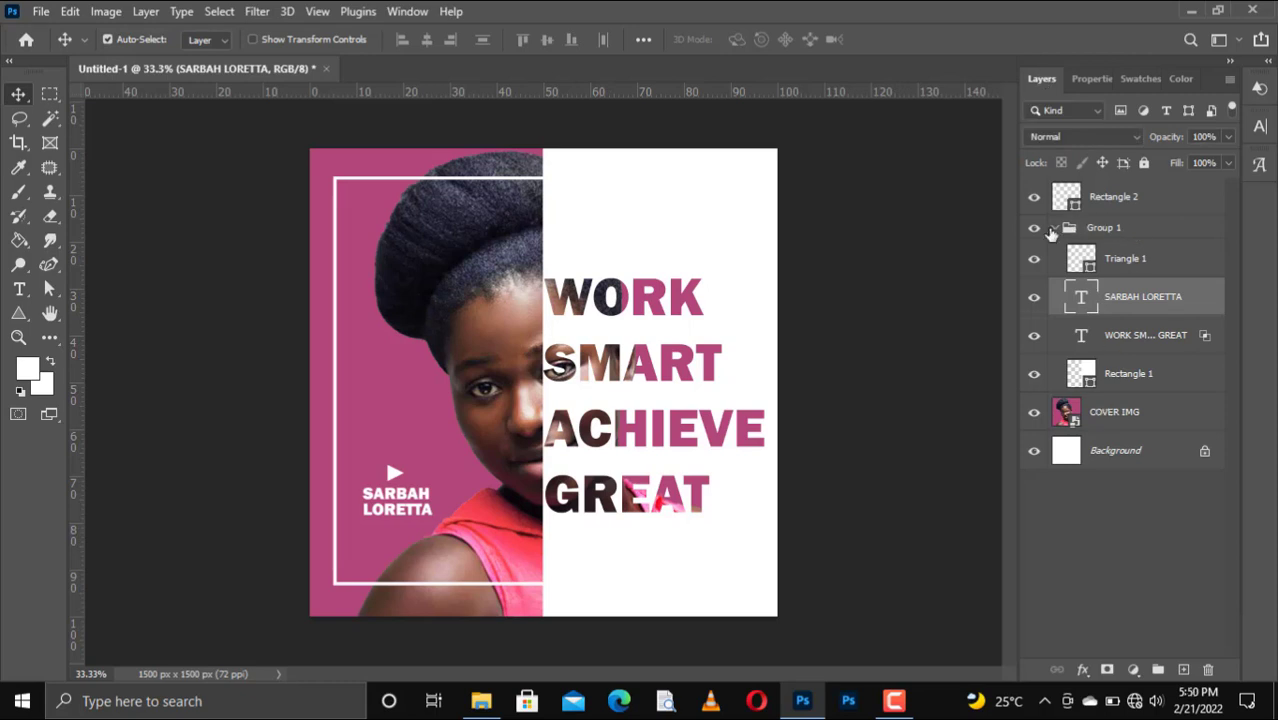